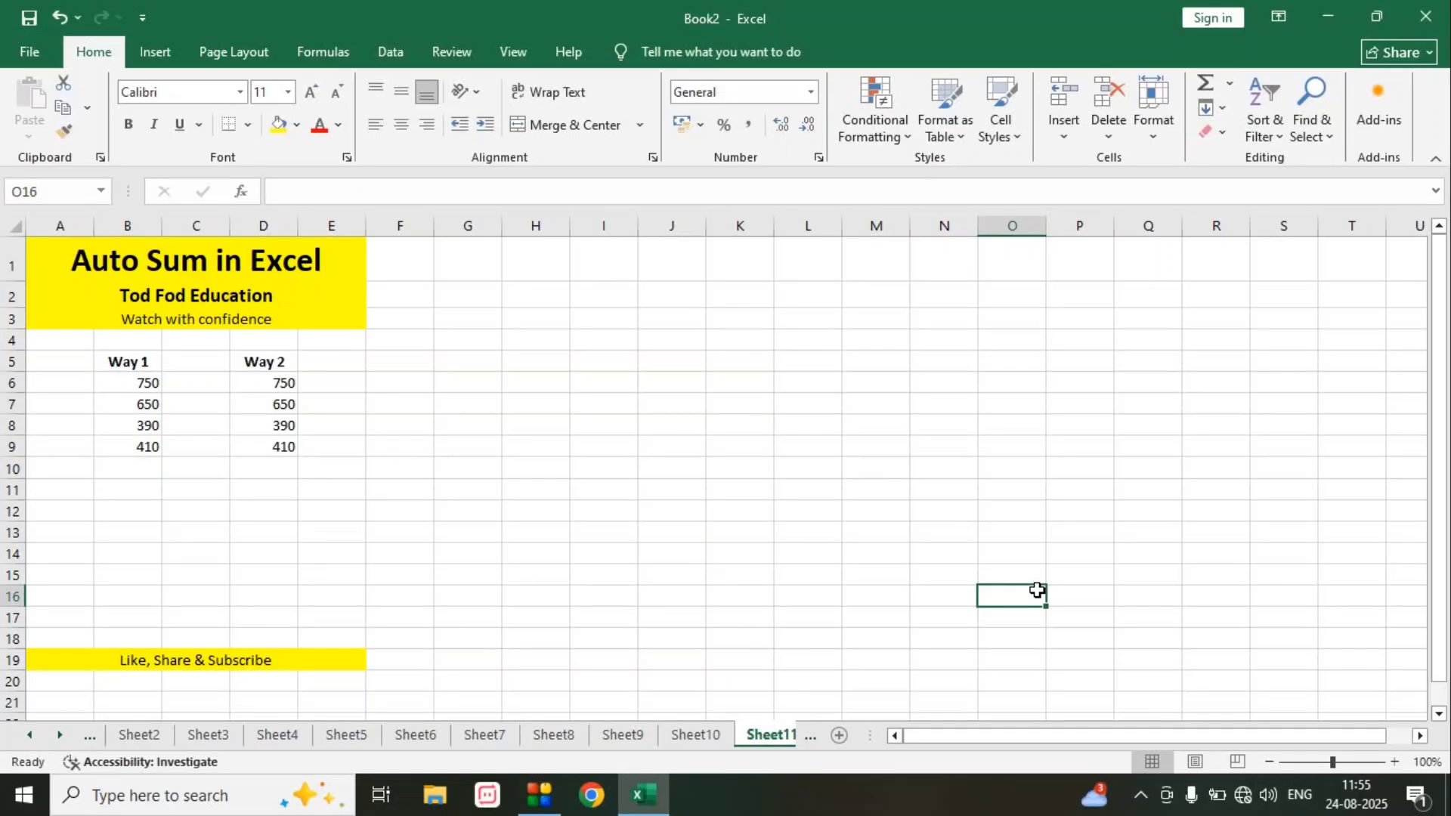
# - Total the Way 1 values in B6:B9 with an AutoSum in cell B10
pyautogui.click(124, 473)
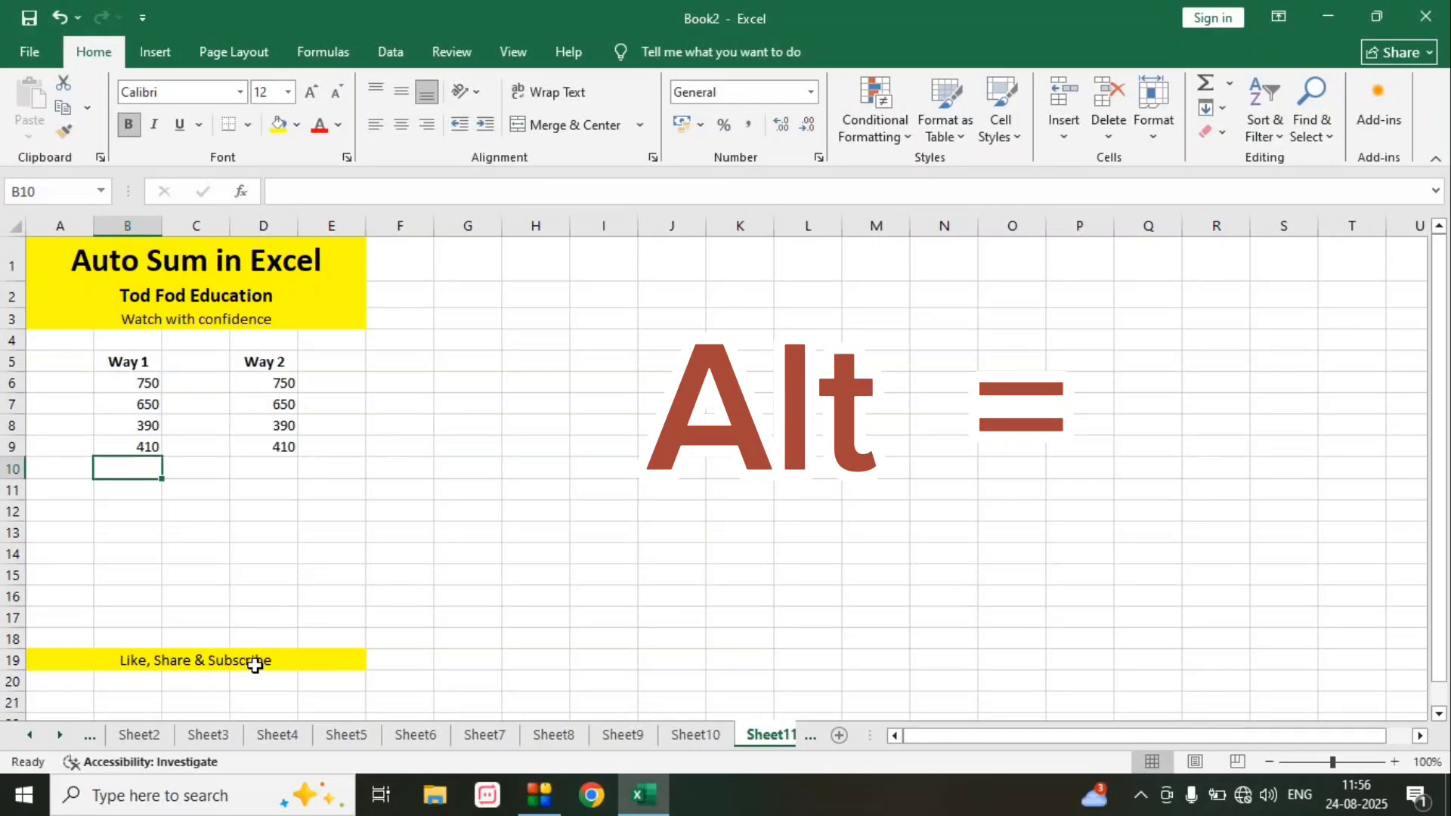
pyautogui.hotkey('alt', '=')
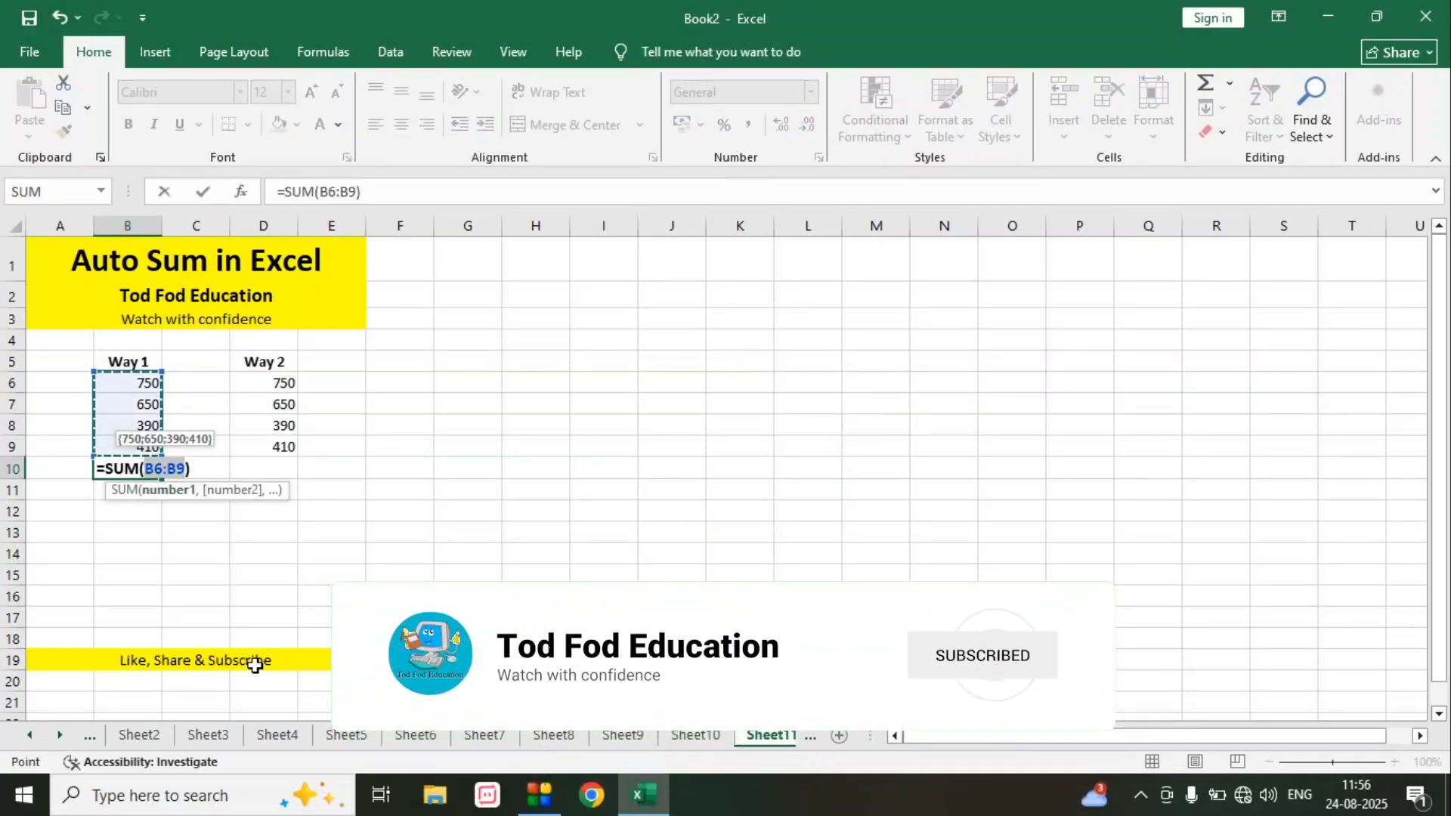
pyautogui.press('Return')
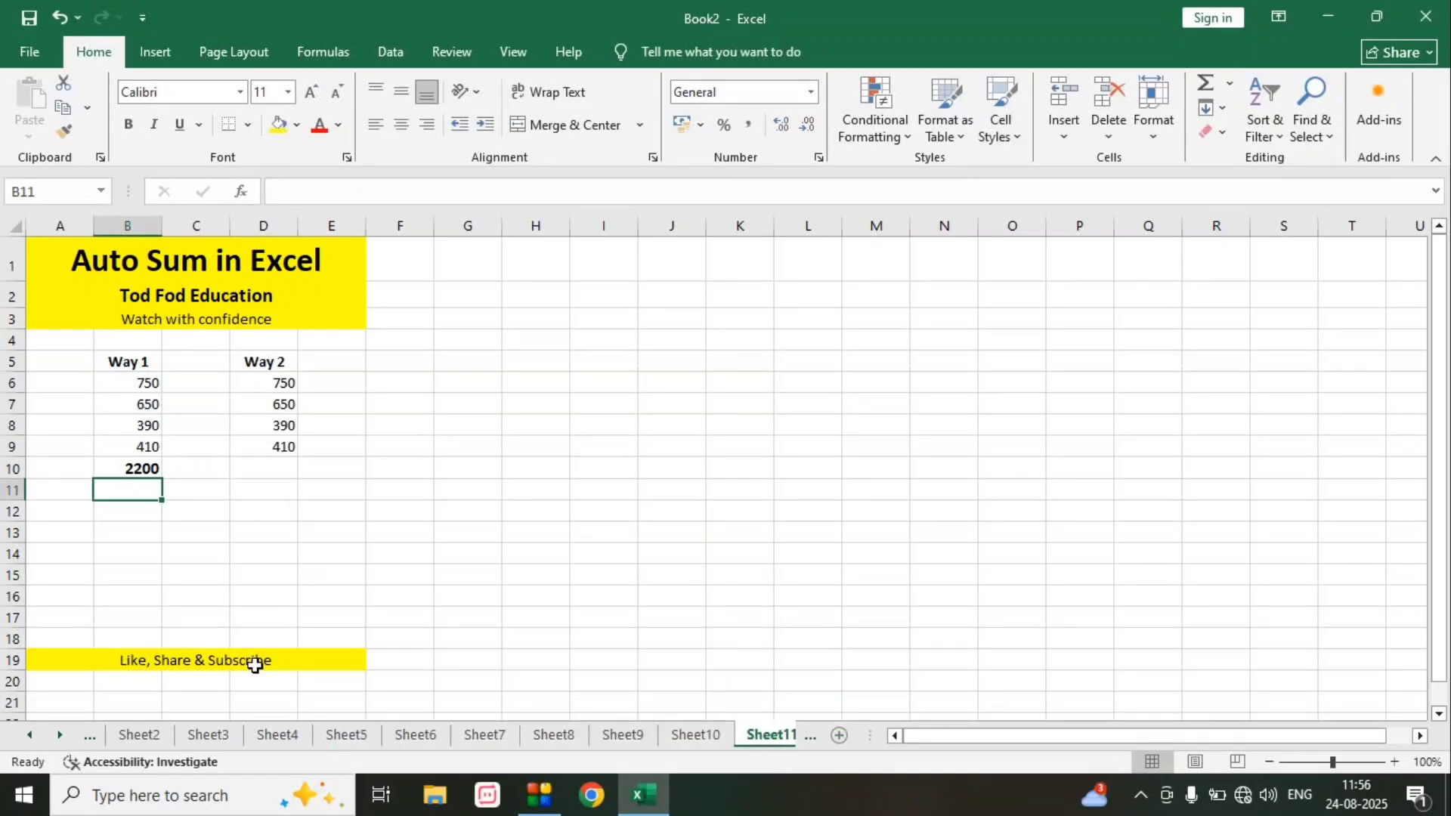
# - Total the Way 2 values in D6:D9 with an AutoSum in cell D10
pyautogui.click(283, 472)
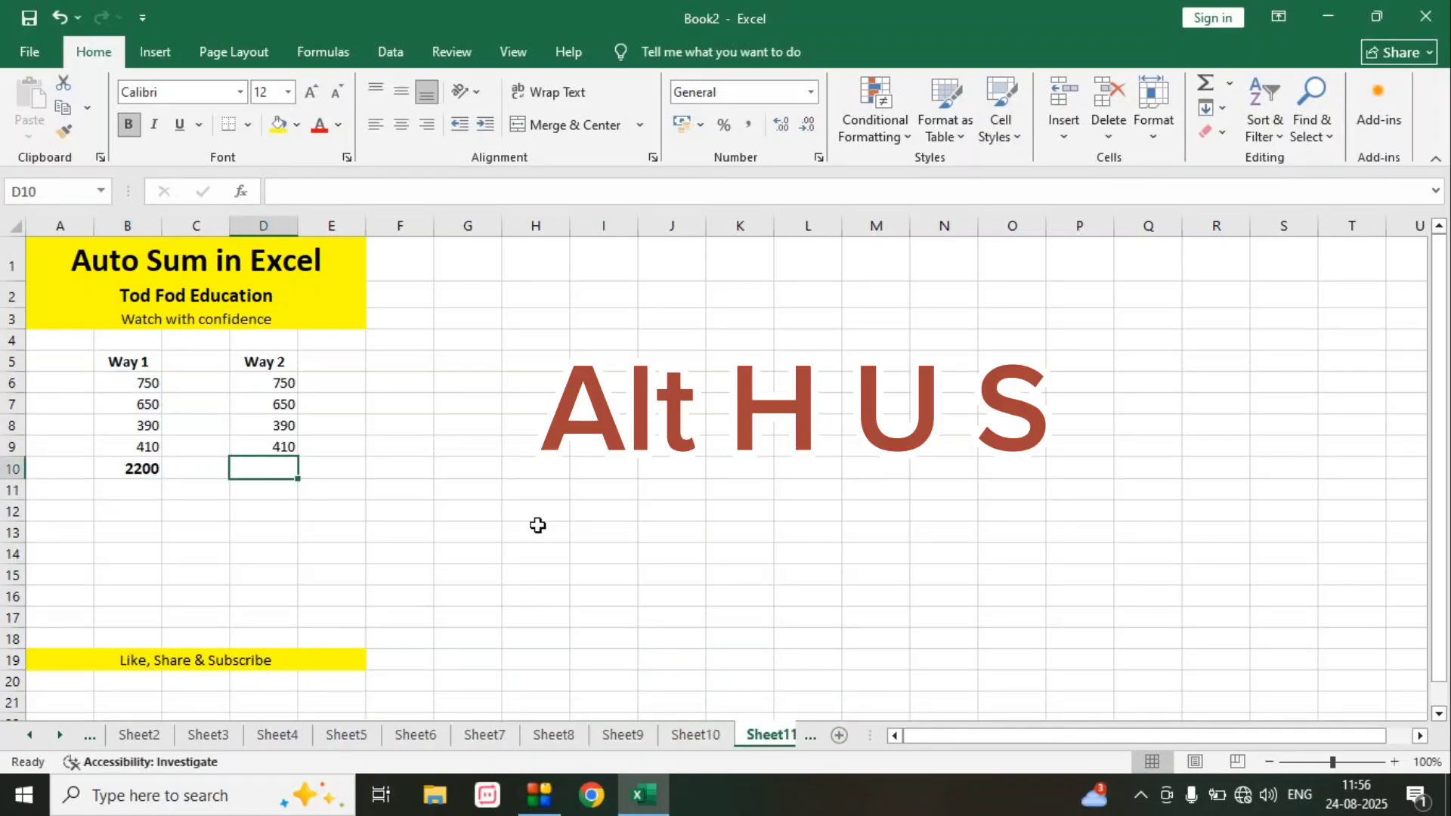
pyautogui.press('alt')
pyautogui.press('h')
pyautogui.press('u')
pyautogui.press('s')
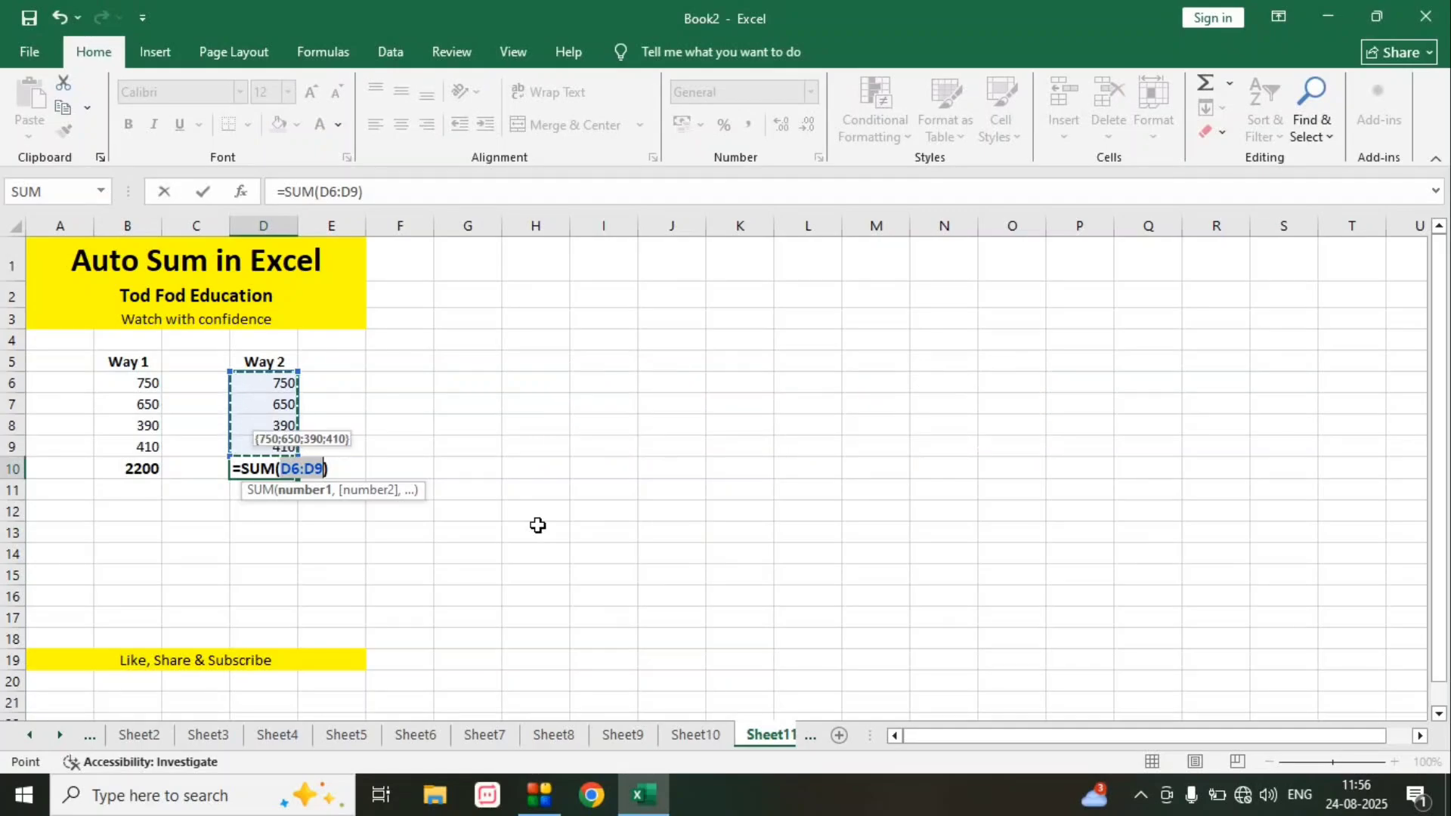
pyautogui.press('Return')
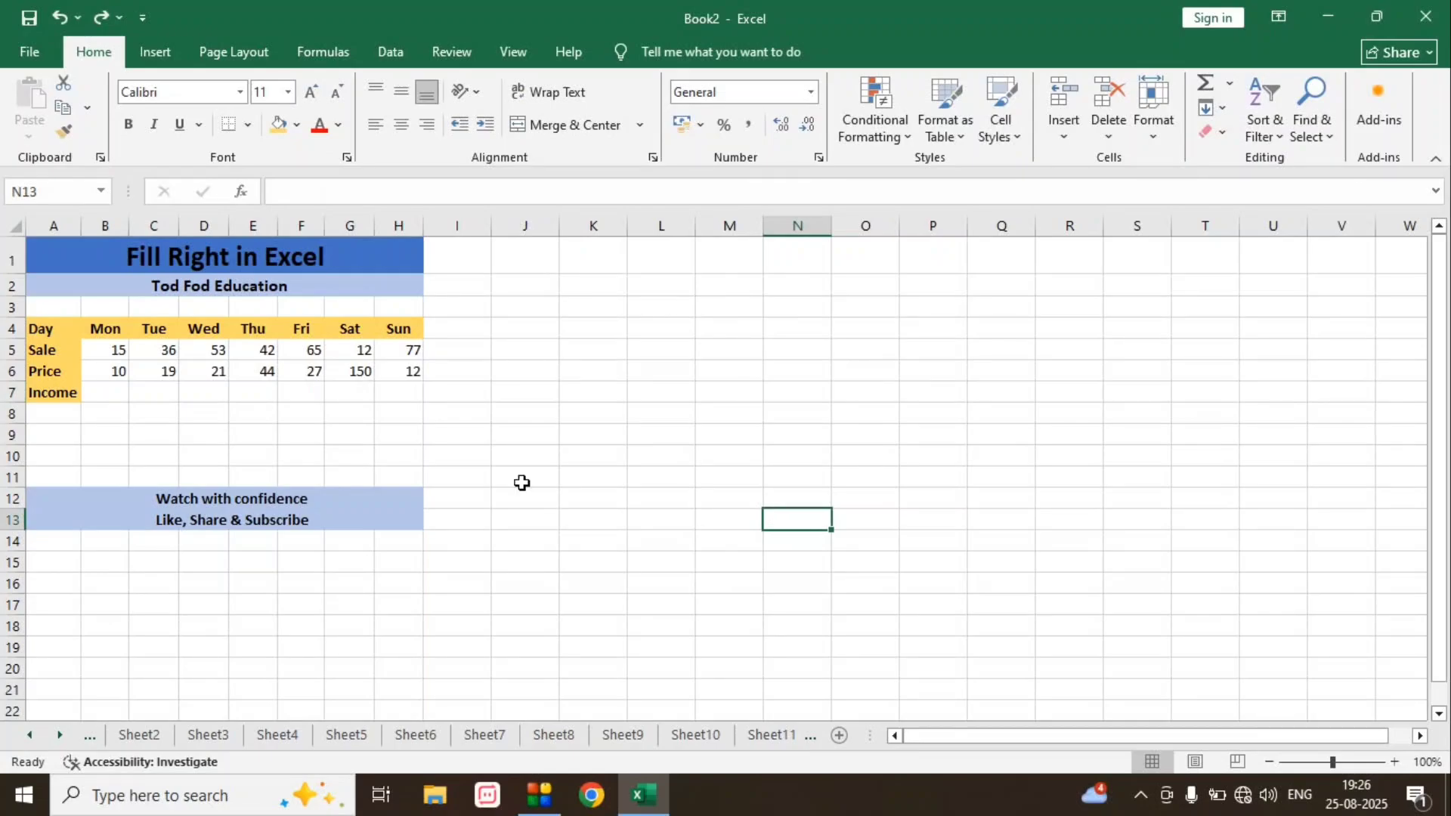
# - Calculate Monday's income in cell B7 with the formula =B5*B6
pyautogui.click(111, 394)
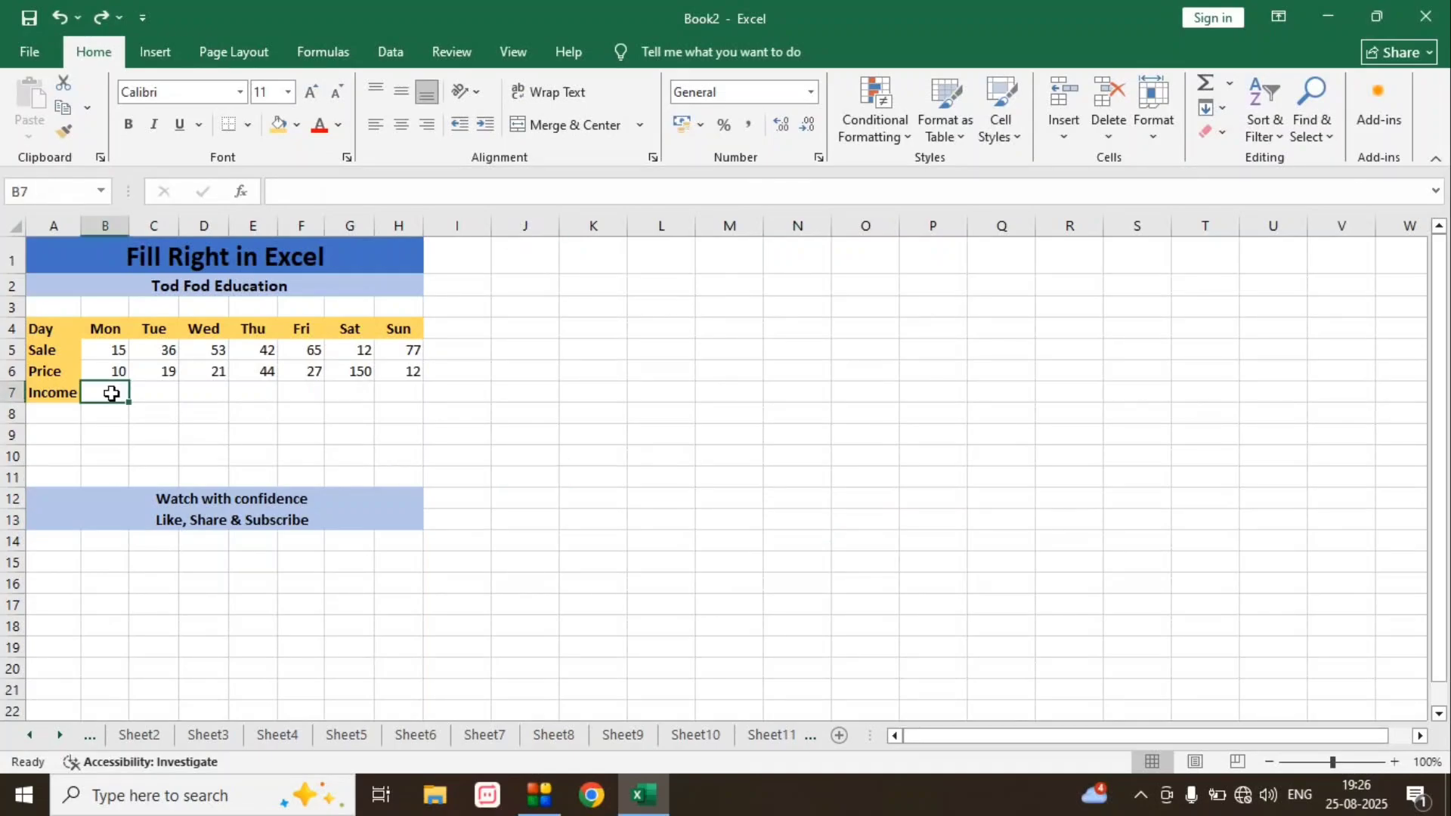
pyautogui.write('=')
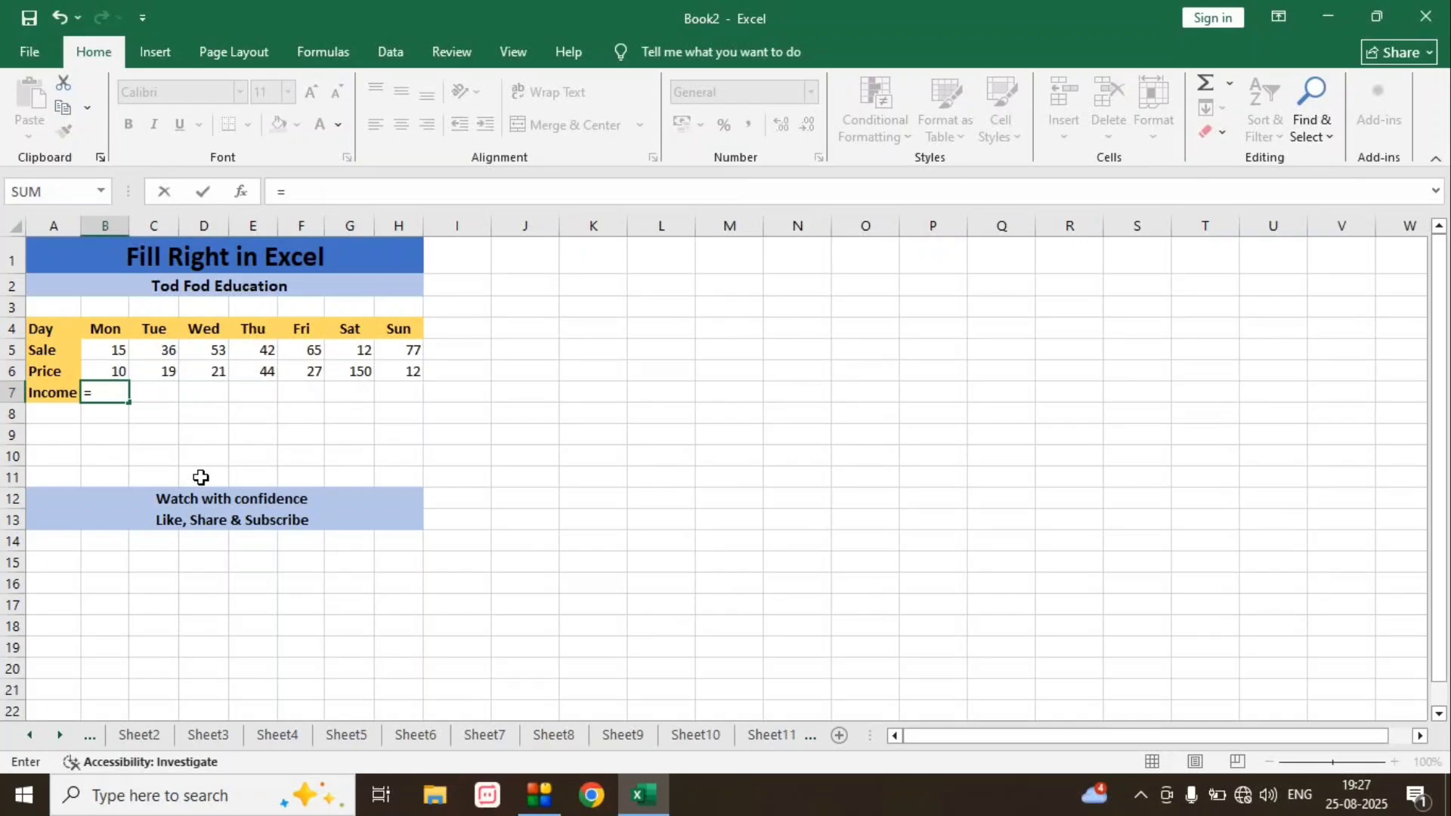
pyautogui.press('Up')
pyautogui.press('Up')
pyautogui.write('*')
pyautogui.press('Up')
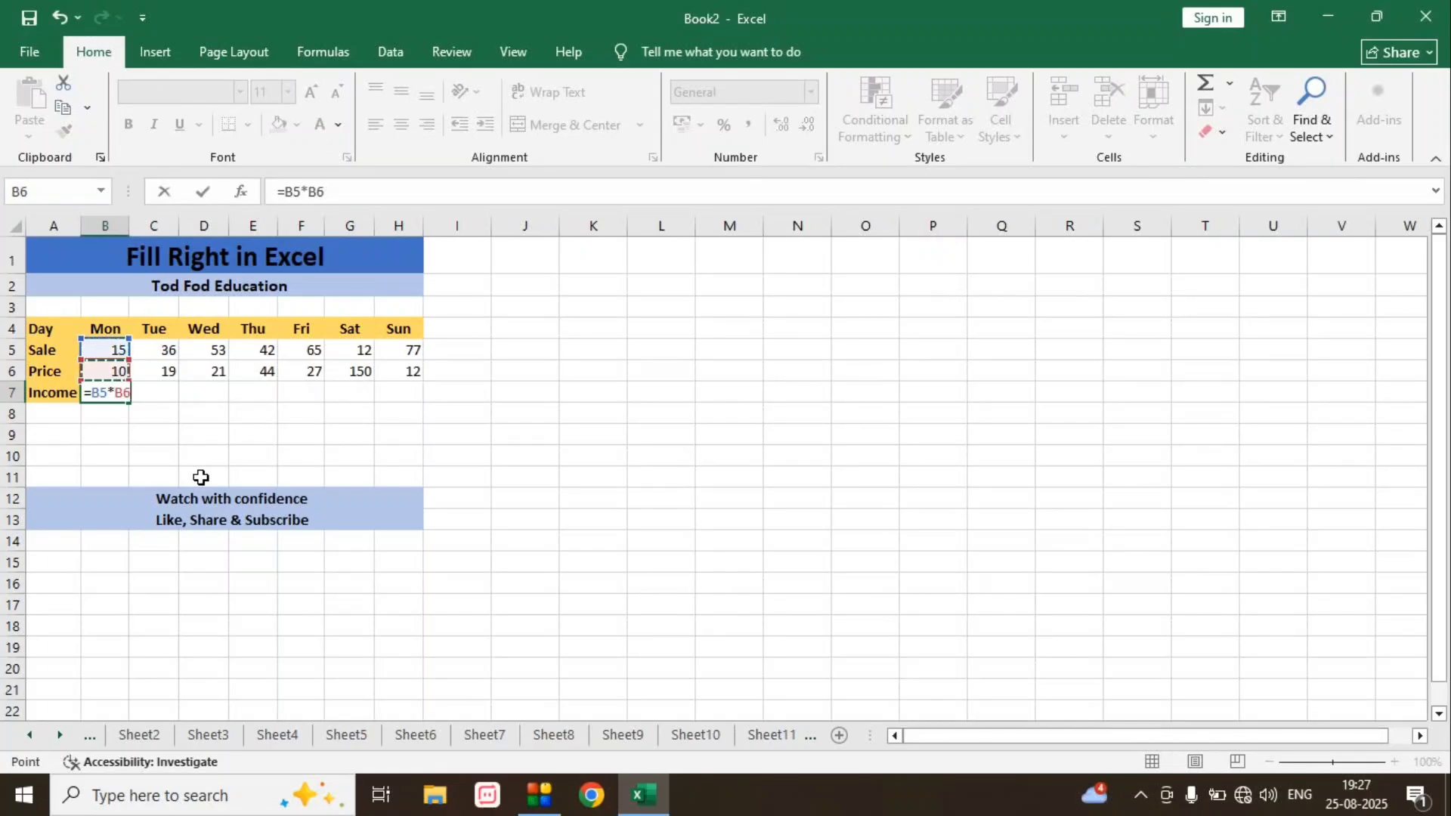
pyautogui.hotkey('ctrl', 'Return')
# - Fill the Monday income formula right from B7 through Sunday in H7
pyautogui.hotkey('shift', 'Right')
pyautogui.hotkey('shift', 'Right')
pyautogui.hotkey('shift', 'Right')
pyautogui.hotkey('shift', 'Right')
pyautogui.hotkey('shift', 'Right')
pyautogui.hotkey('shift', 'Right')
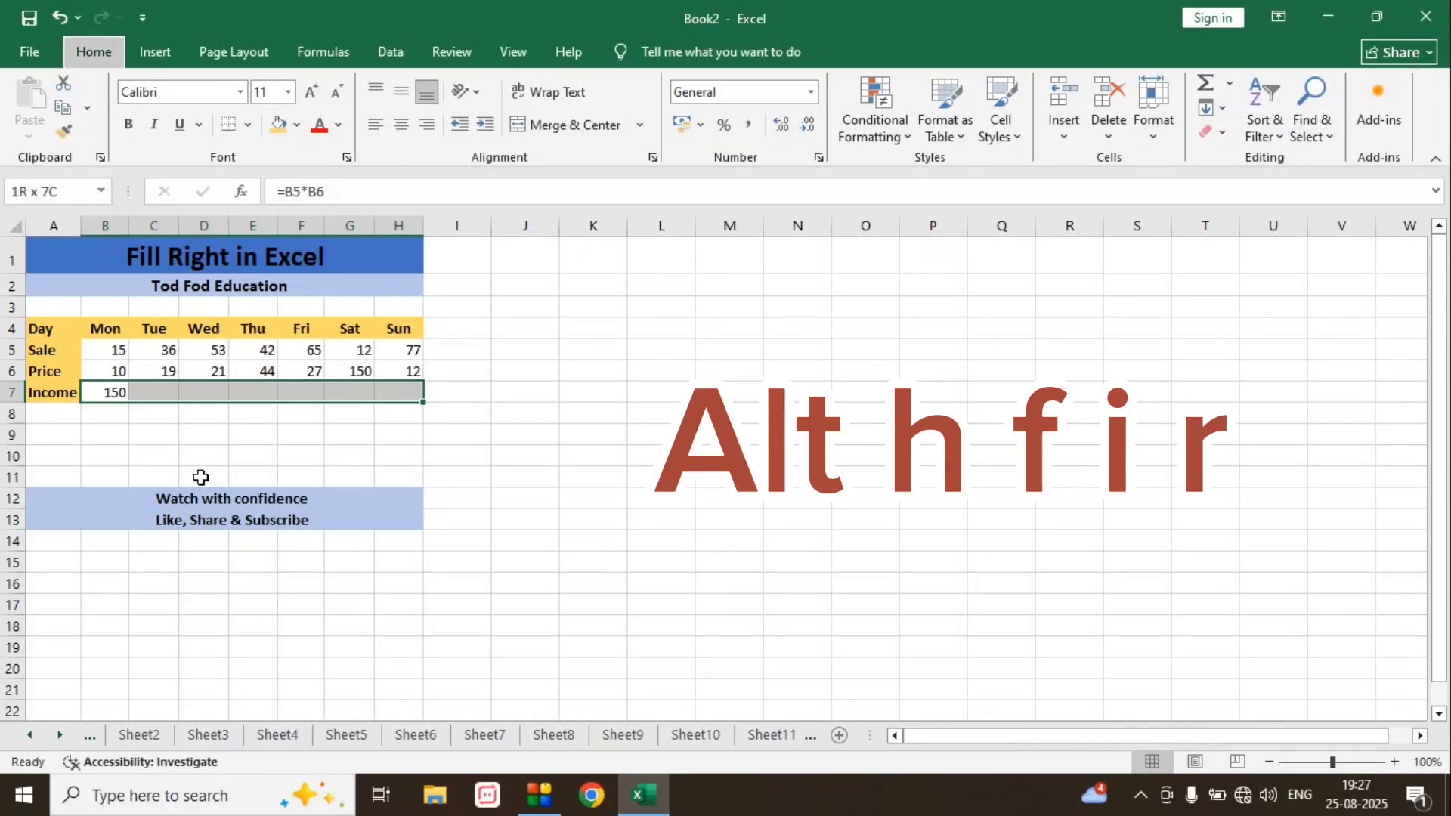
pyautogui.hotkey('alt', 'h')
pyautogui.press('f')
pyautogui.press('i')
pyautogui.press('r')
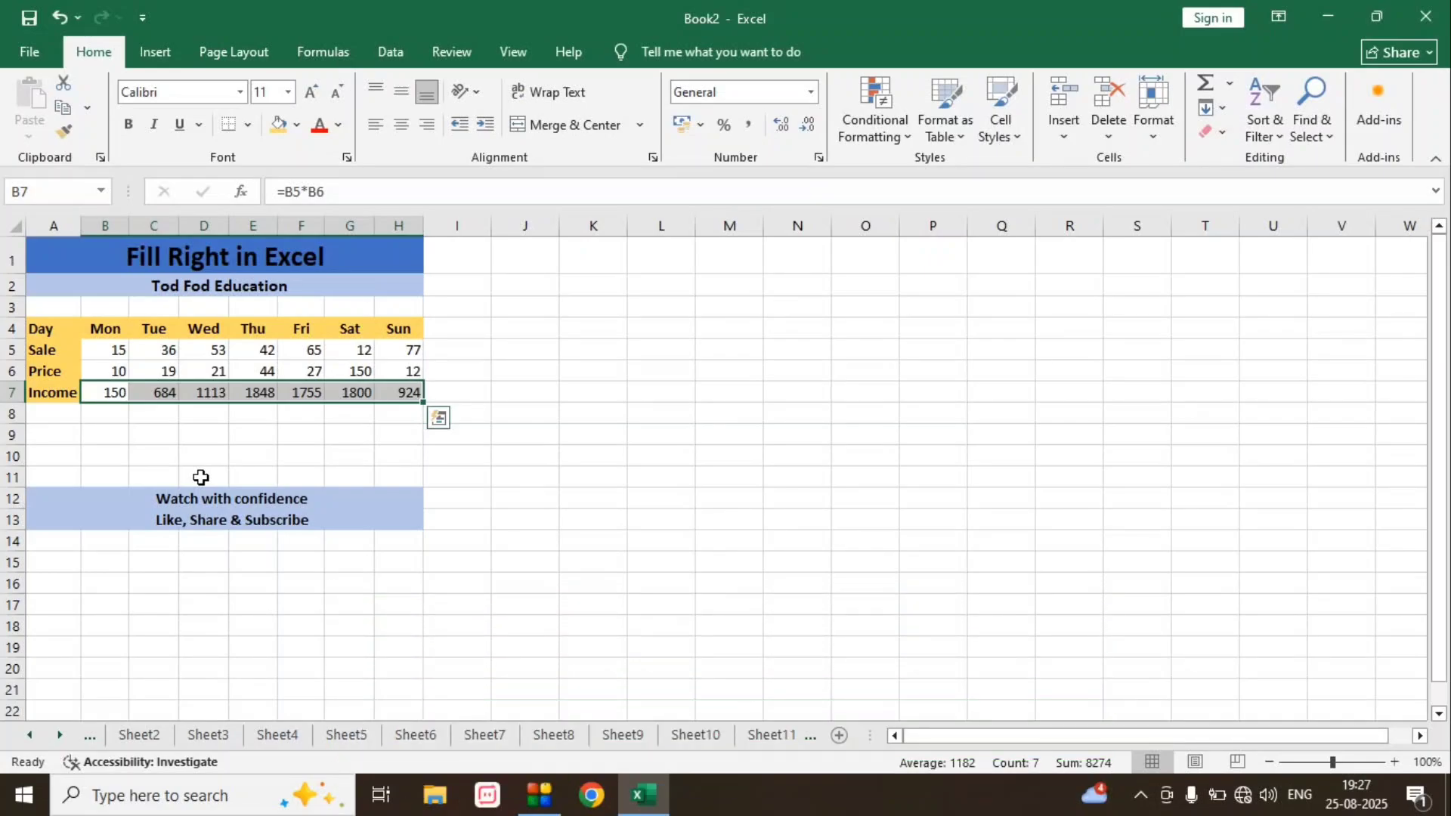
# - Enter the formula =B5*B6 in cell B8, below Monday's income
pyautogui.press('Down')
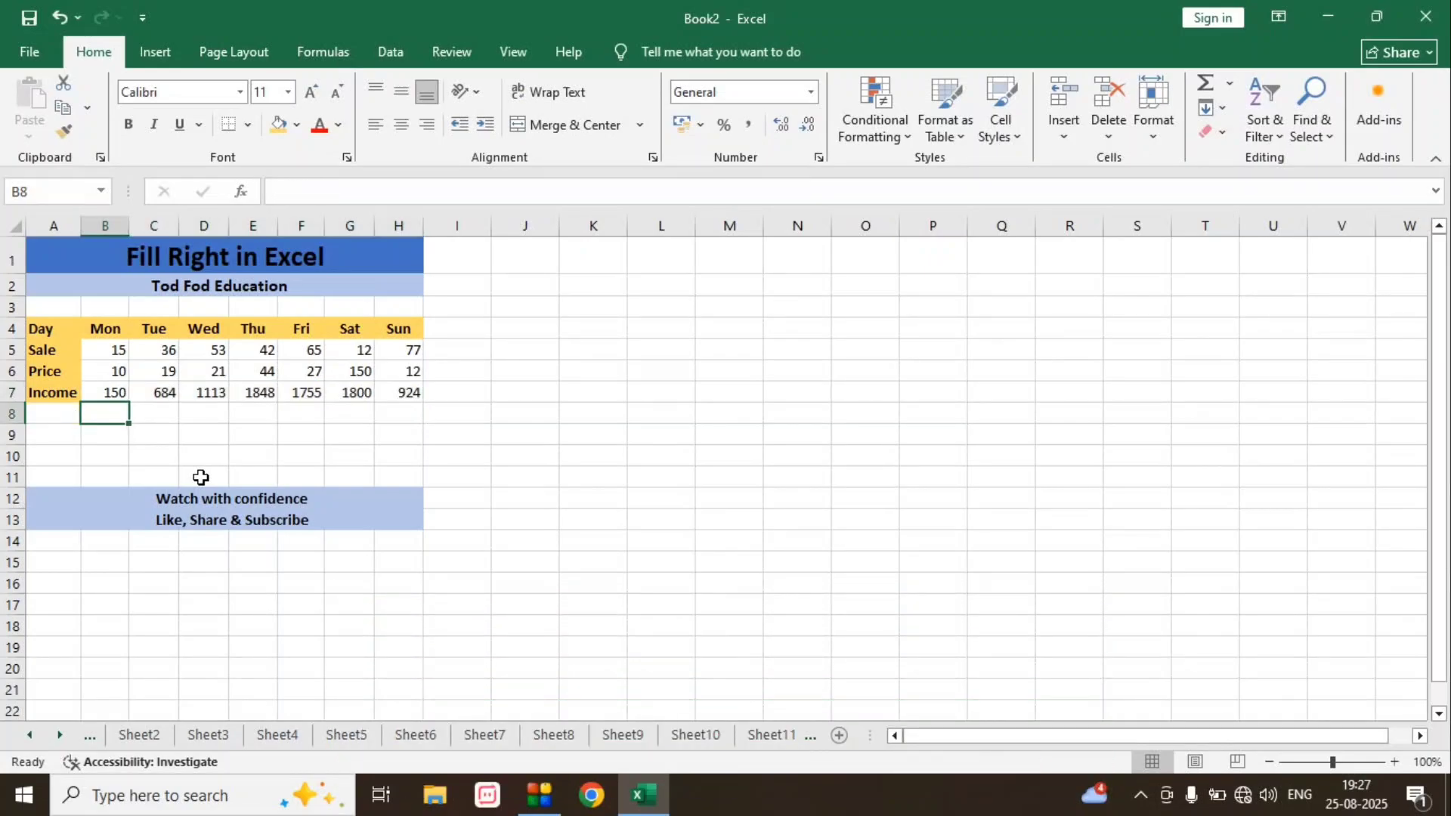
pyautogui.write('=')
pyautogui.press('Up')
pyautogui.press('Up')
pyautogui.press('Up')
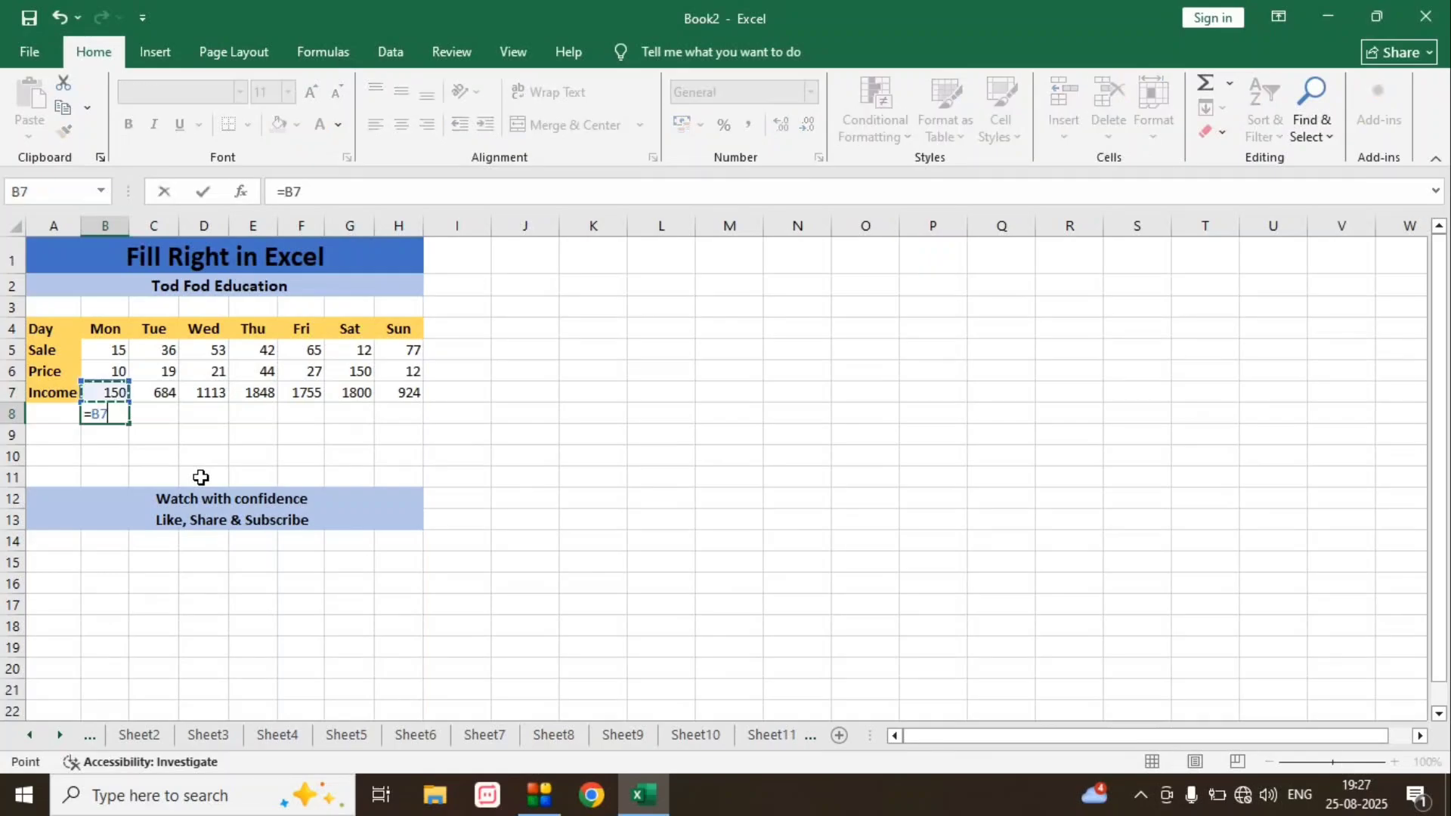
pyautogui.write('*')
pyautogui.press('Up')
pyautogui.press('Up')
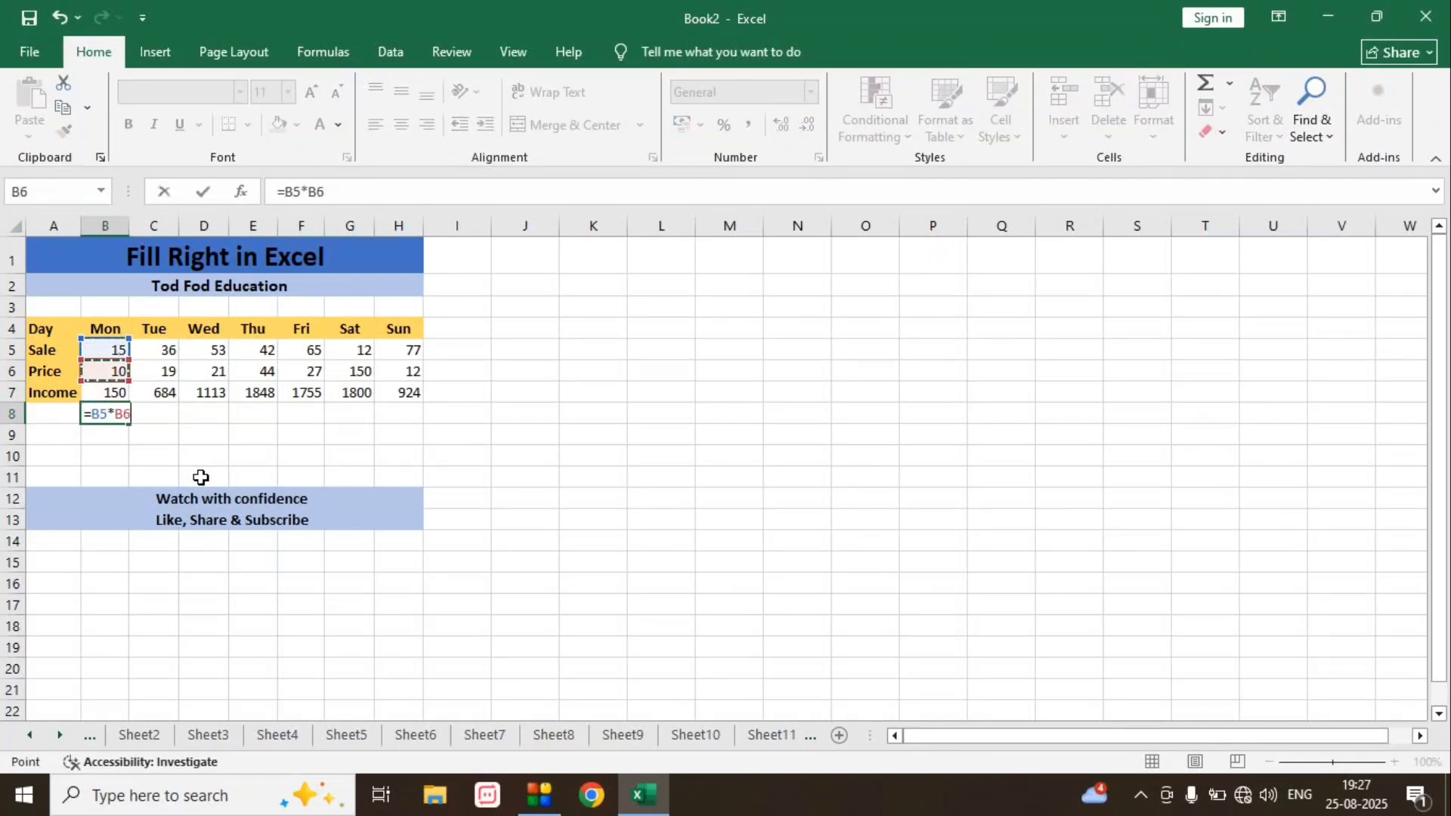
pyautogui.press('Return')
# - Fill the formula in B8 right across the row to H8
pyautogui.press('Up')
pyautogui.hotkey('shift', 'Right')
pyautogui.hotkey('shift', 'Right')
pyautogui.hotkey('shift', 'Right')
pyautogui.hotkey('shift', 'Right')
pyautogui.hotkey('shift', 'Right')
pyautogui.hotkey('shift', 'Right')
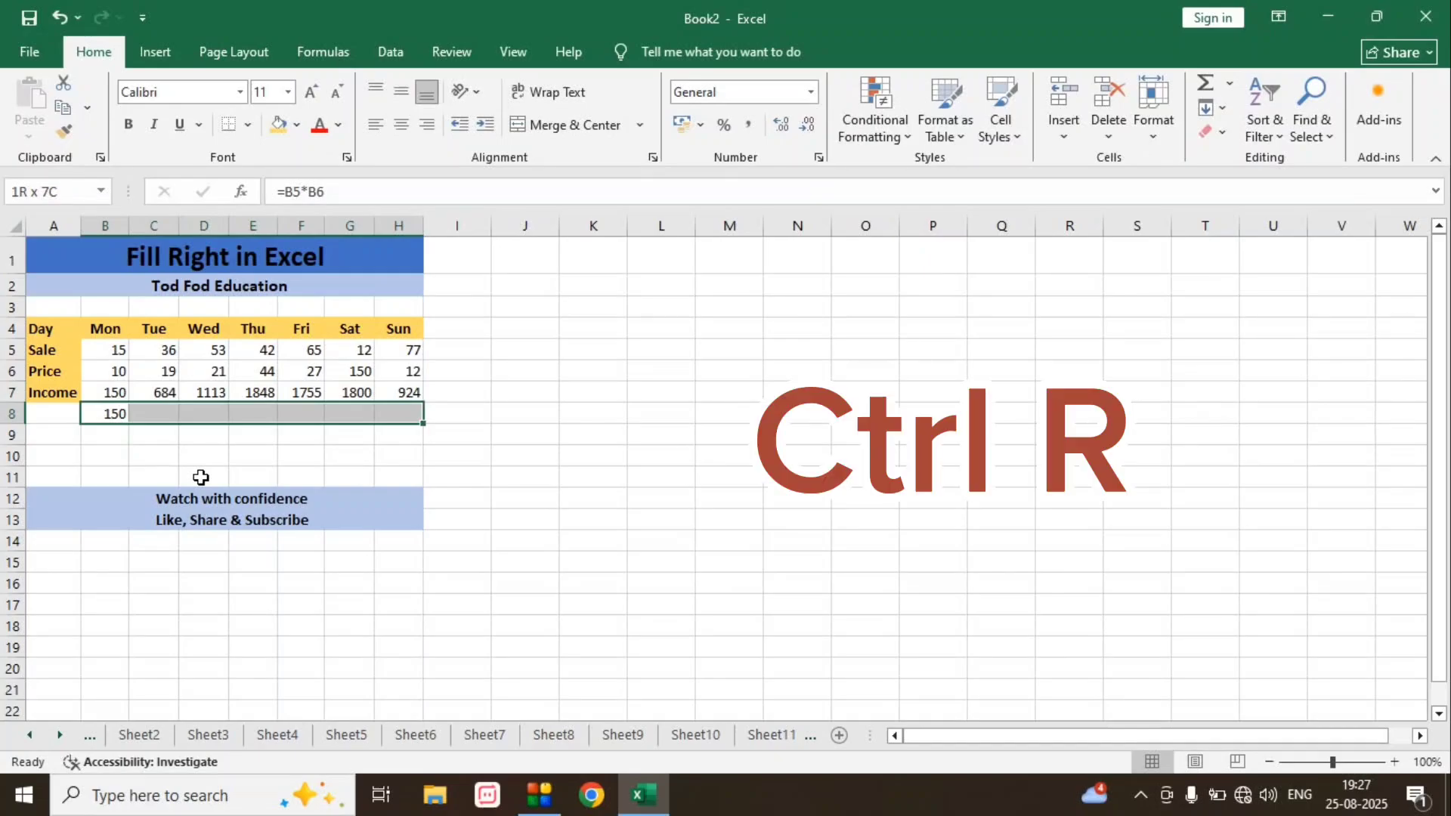
pyautogui.hotkey('ctrl', 'r')
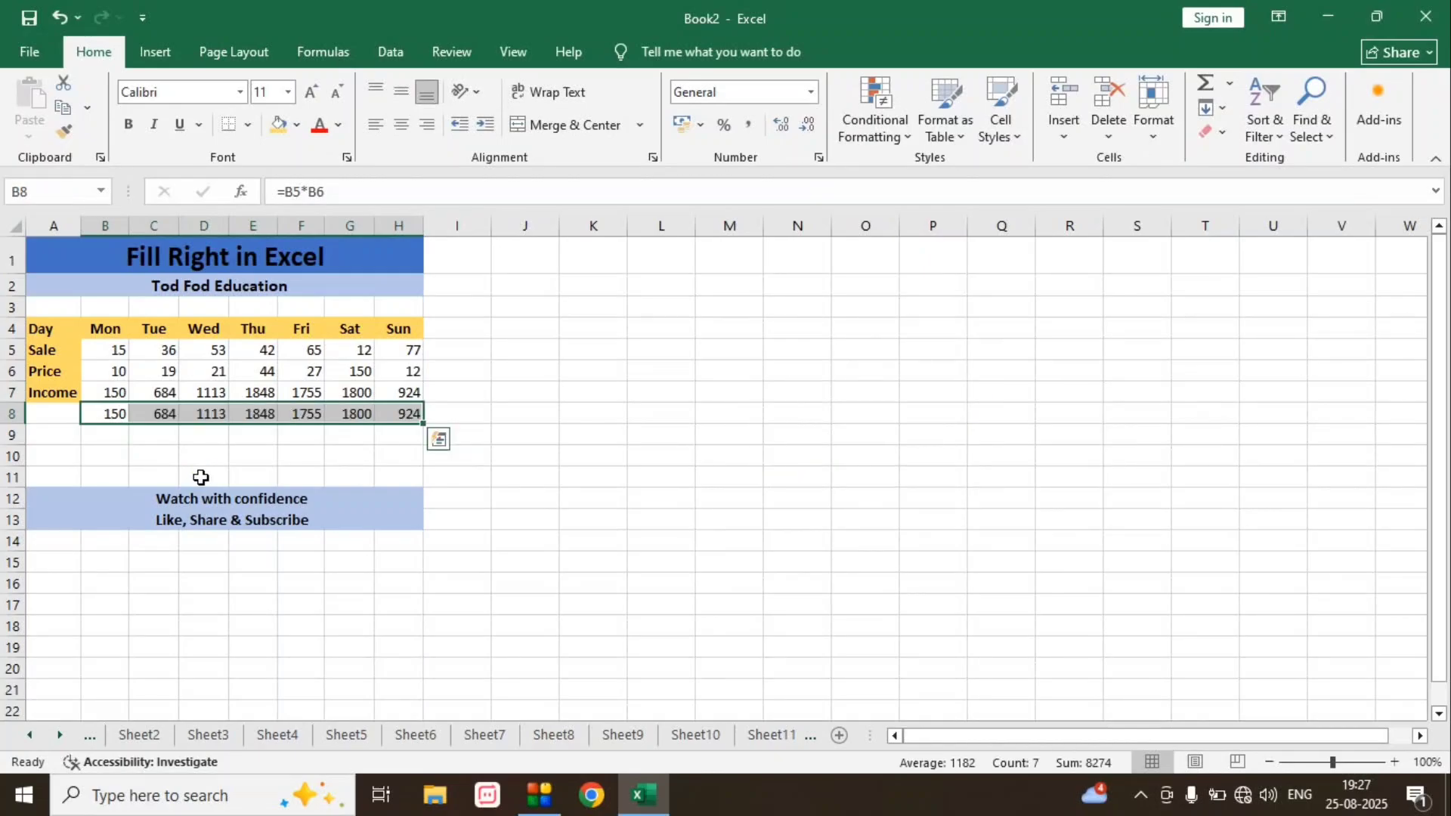
pyautogui.press('Down')
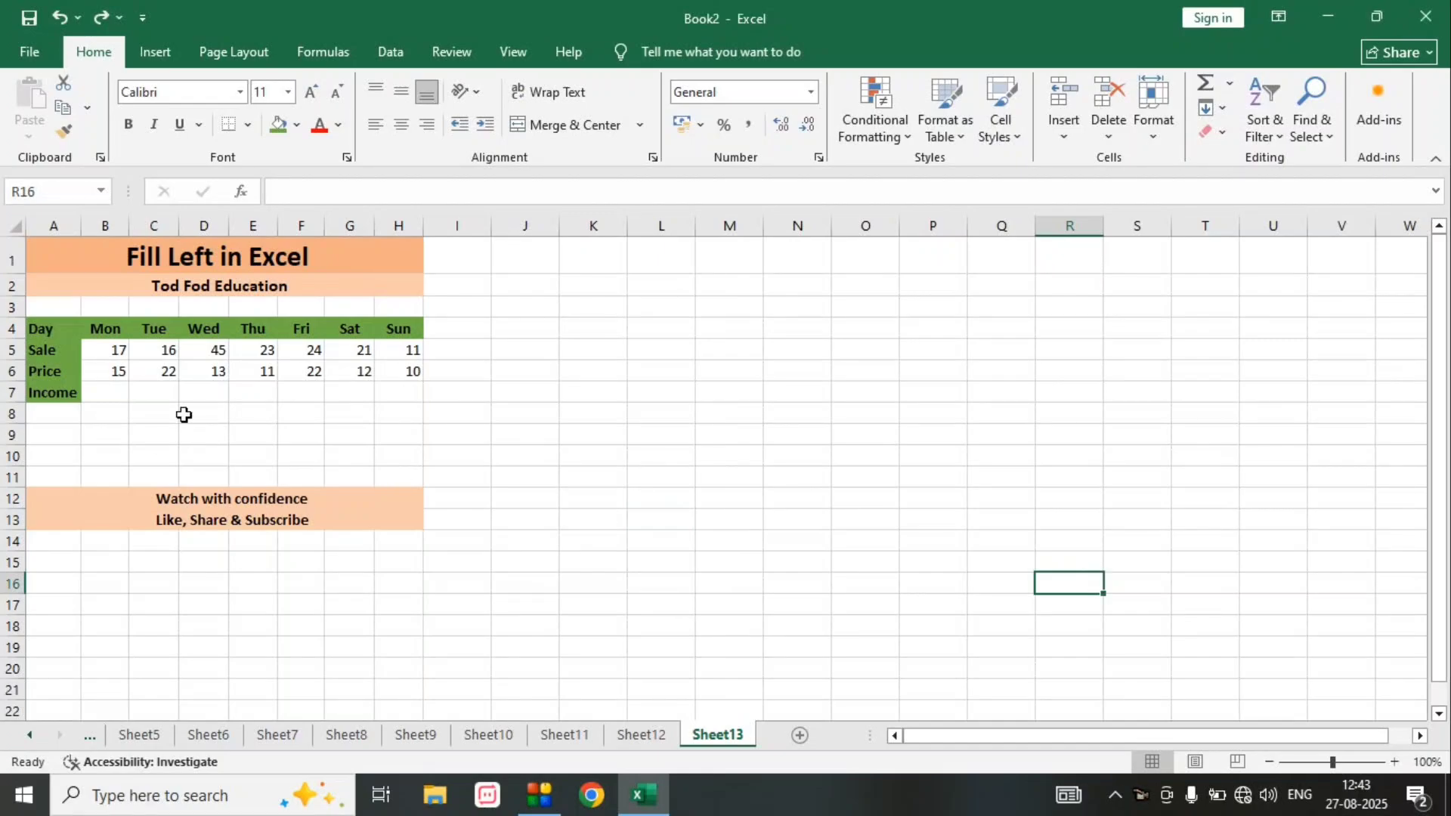
# - On the Fill Left sheet, calculate Sunday's income in cell H7 with the formula =H5*H6
pyautogui.click(396, 390)
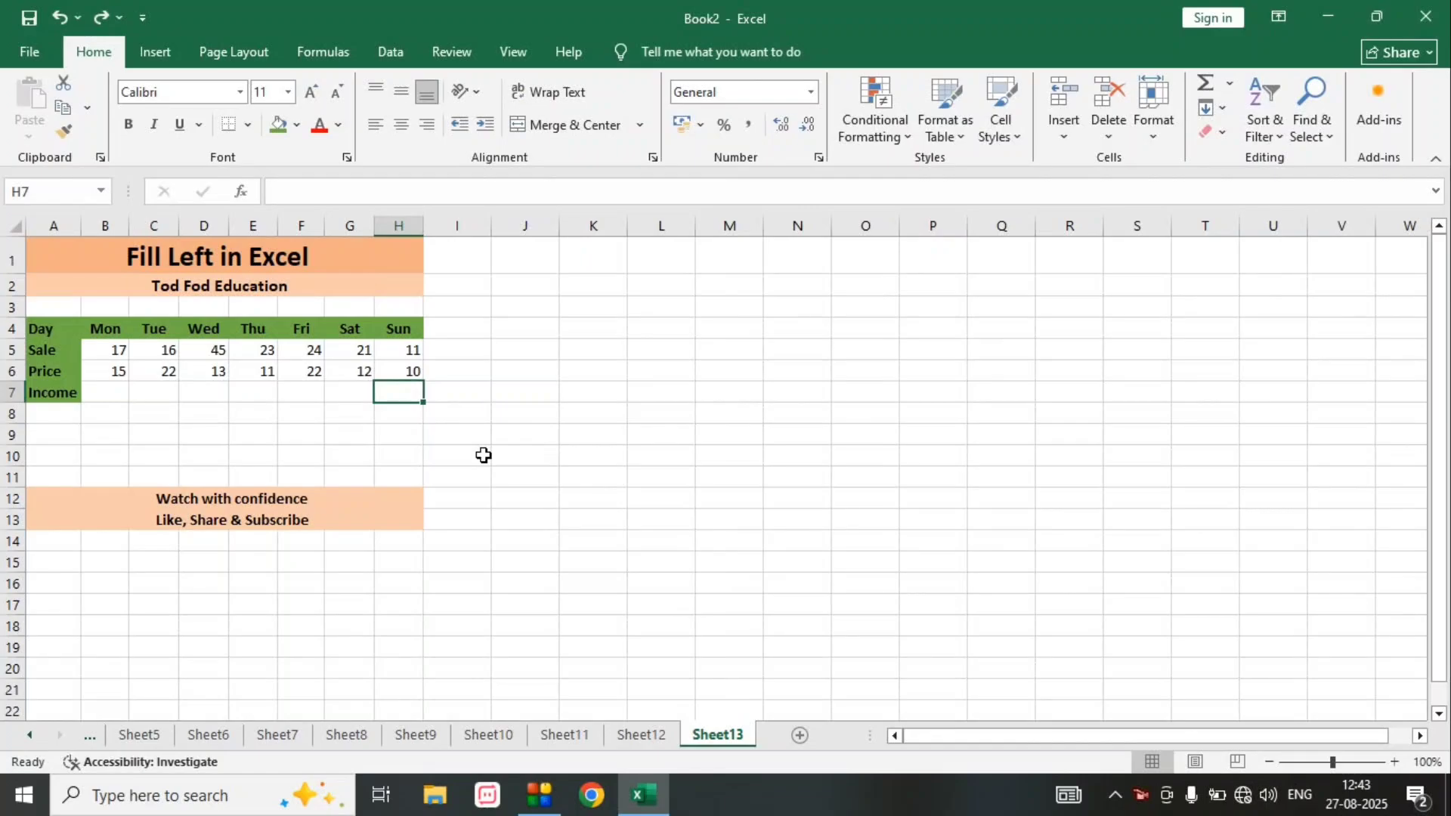
pyautogui.write('=')
pyautogui.press('Up')
pyautogui.press('Up')
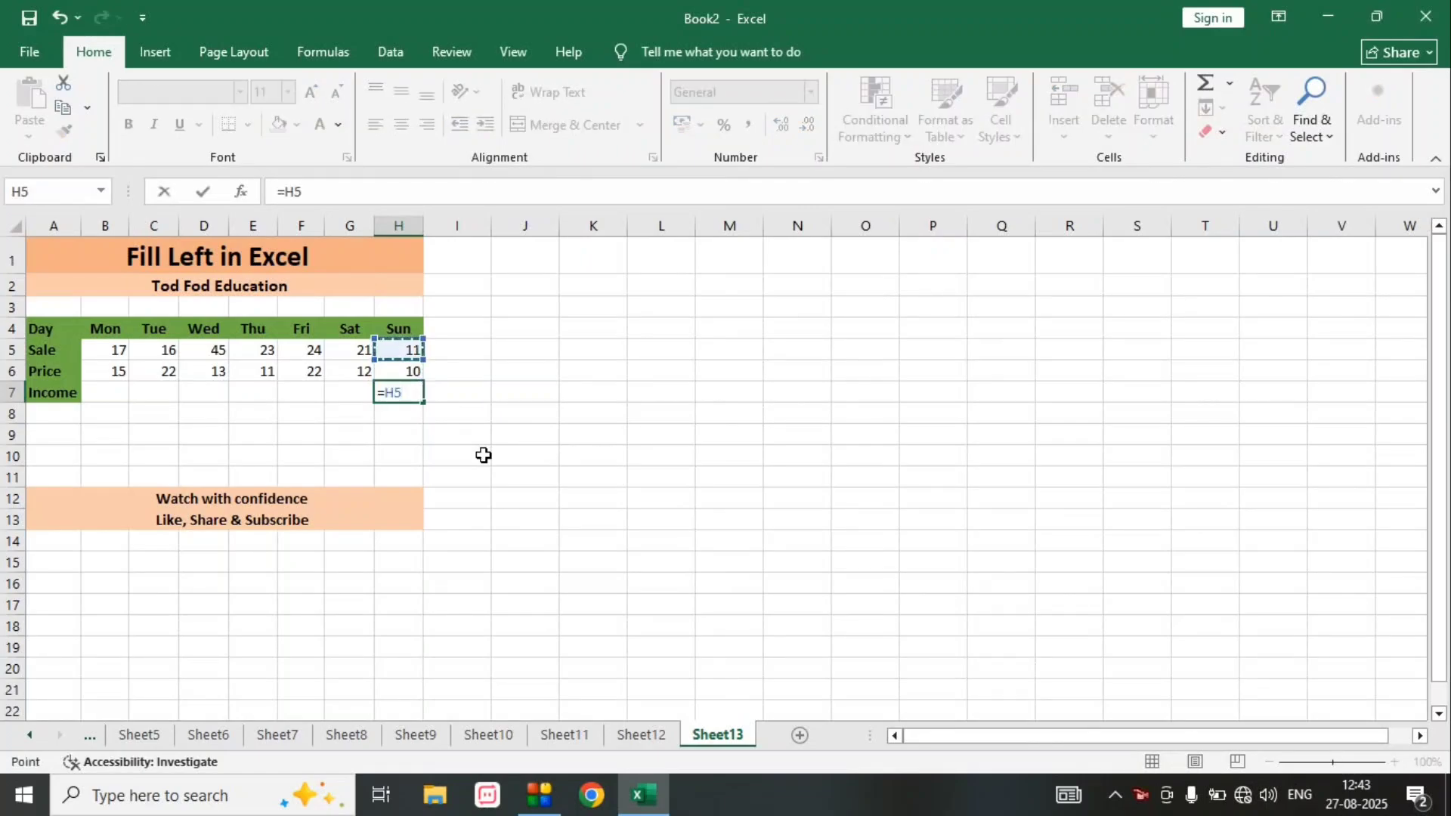
pyautogui.write('*')
# - Fill the Sunday income formula left from H7 through Monday in B7
pyautogui.press('Up')
pyautogui.press('Return')
pyautogui.press('Up')
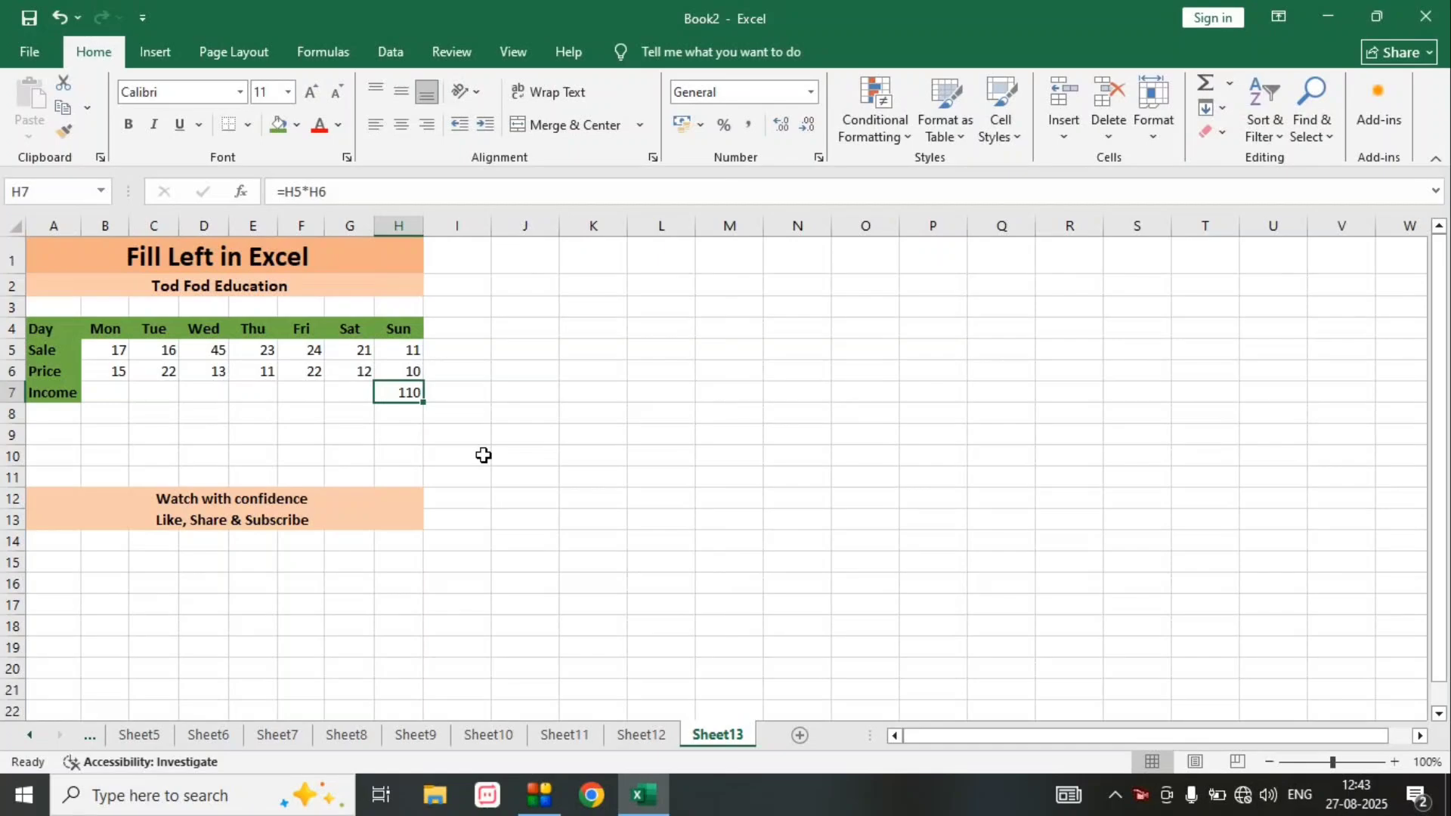
pyautogui.hotkey('shift', 'Left')
pyautogui.hotkey('shift', 'Left')
pyautogui.hotkey('shift', 'Left')
pyautogui.hotkey('shift', 'Left')
pyautogui.hotkey('shift', 'Left')
pyautogui.hotkey('shift', 'Left')
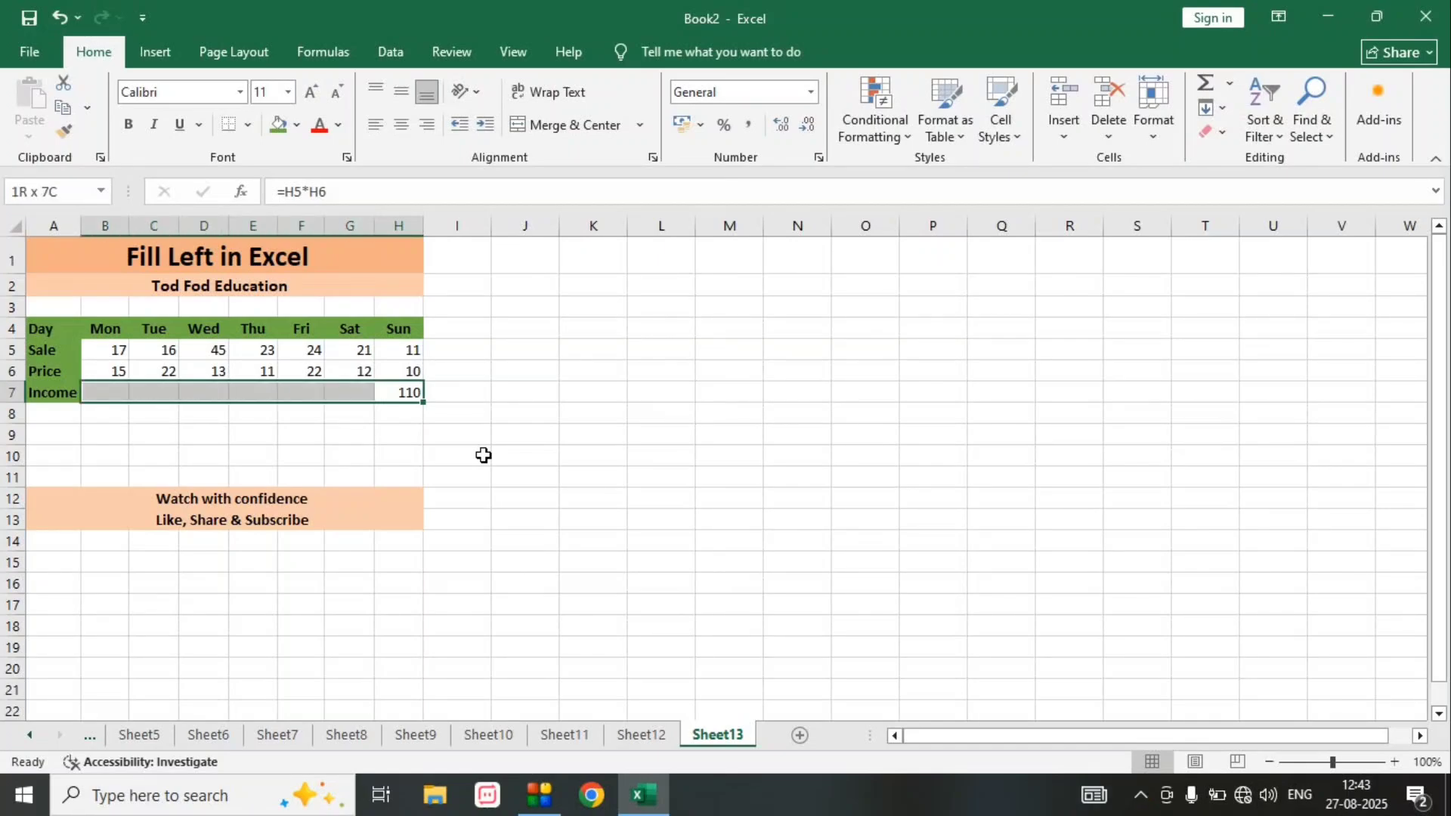
pyautogui.press('alt')
pyautogui.press('h')
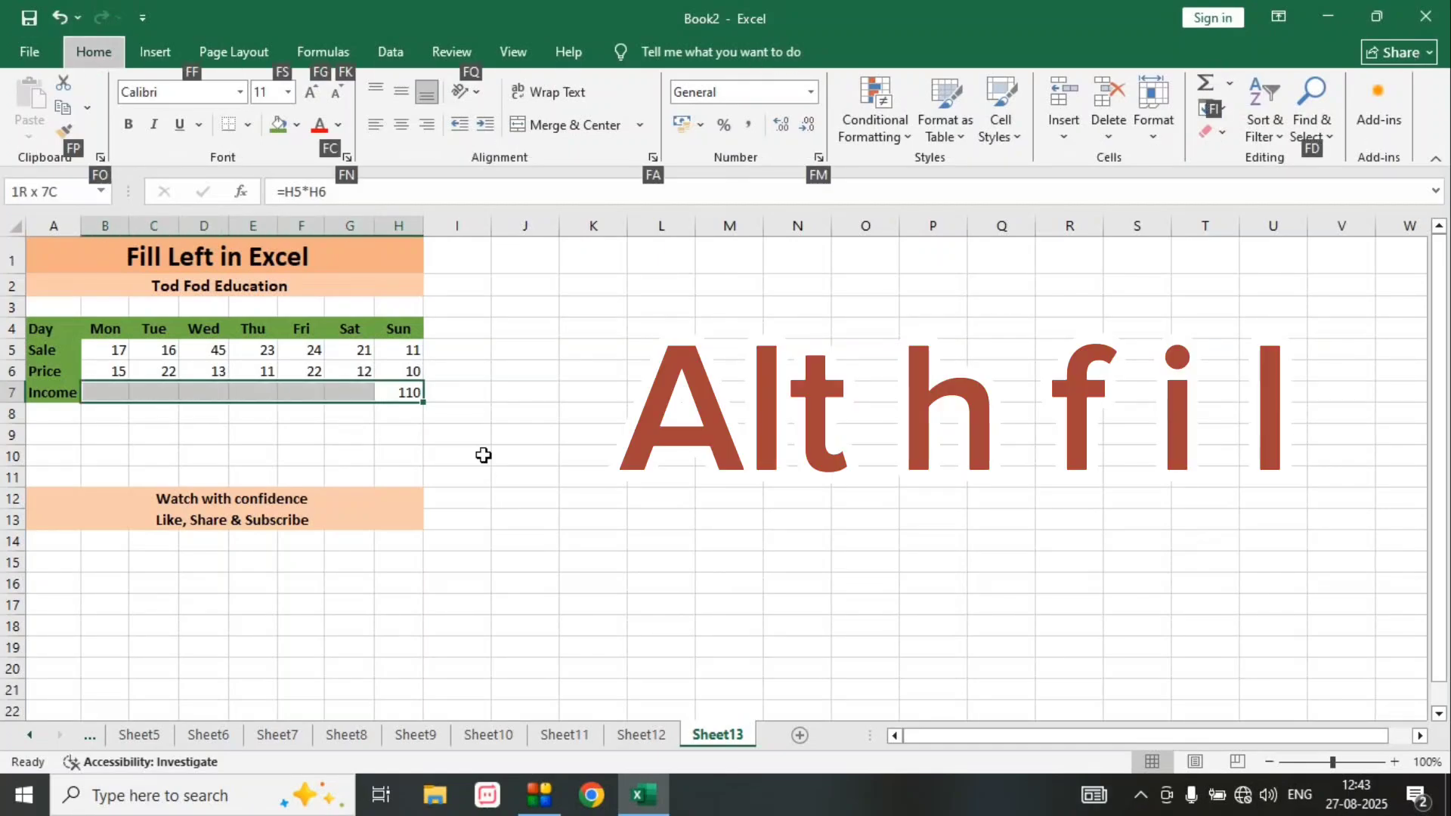
pyautogui.press('f')
pyautogui.press('i')
pyautogui.press('l')
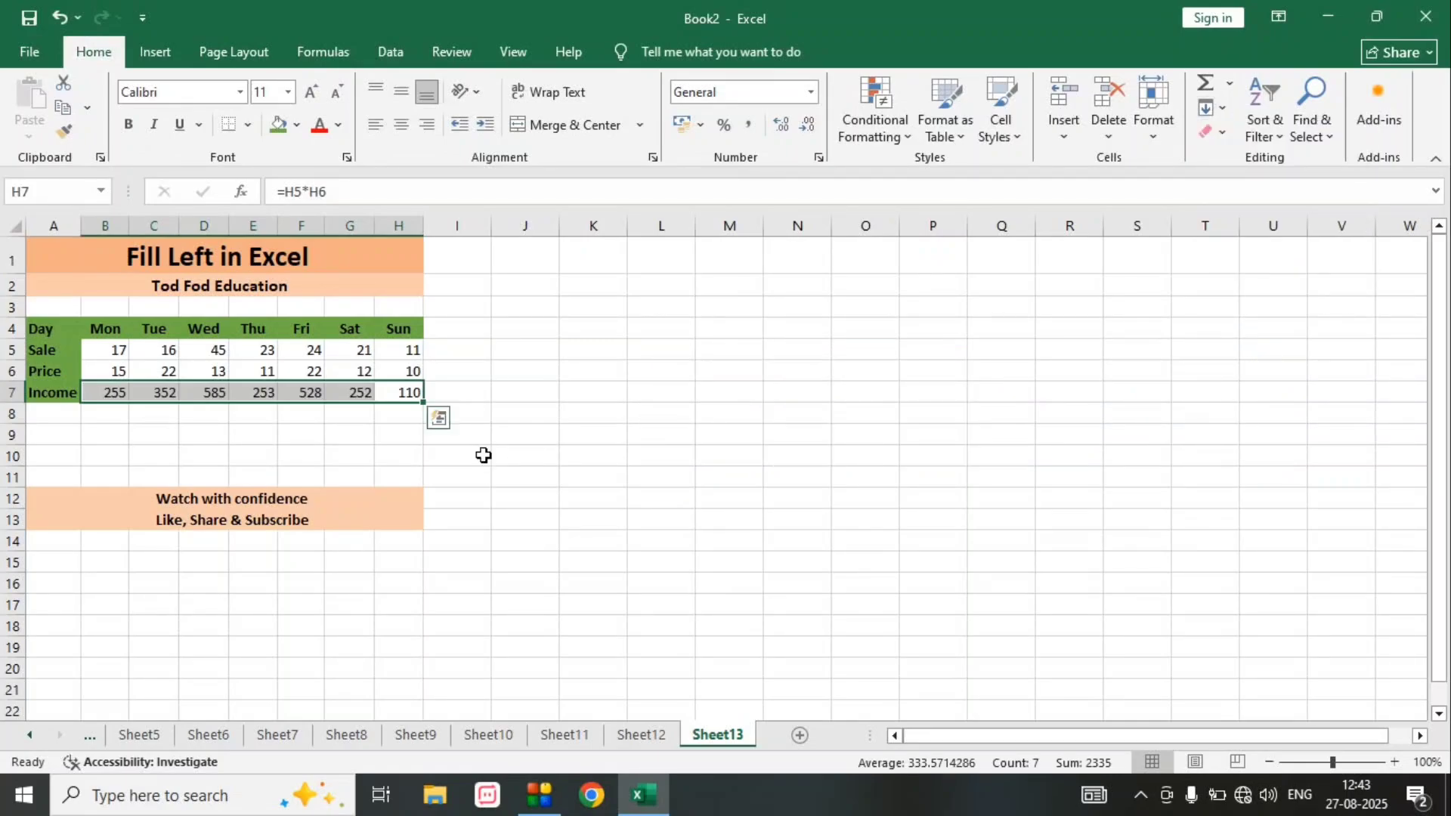
# - Enter the formula =H5*H6 in cell H8, below Sunday's income
pyautogui.press('Down')
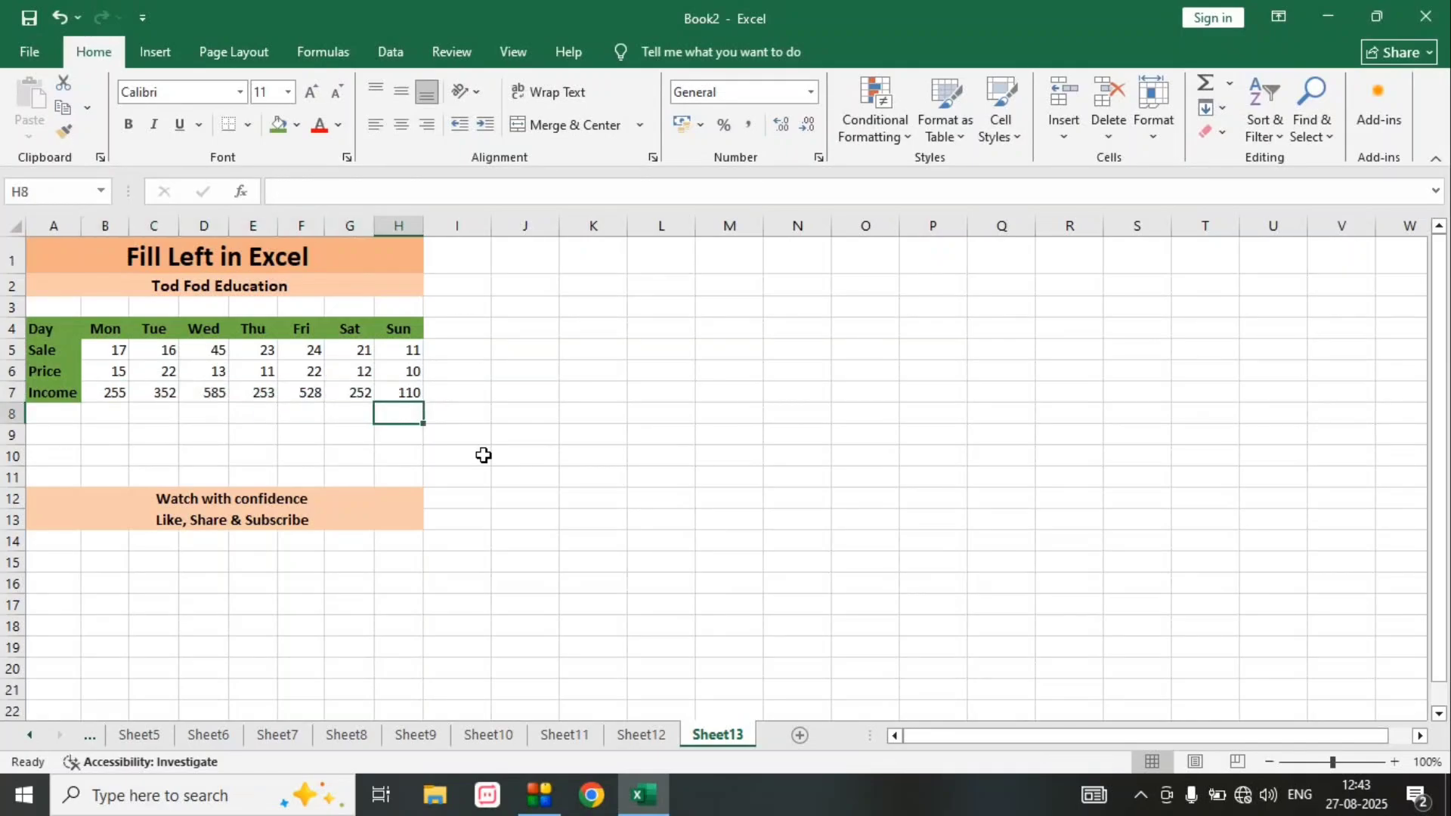
pyautogui.write('=')
pyautogui.press('Up')
pyautogui.press('Up')
pyautogui.press('Up')
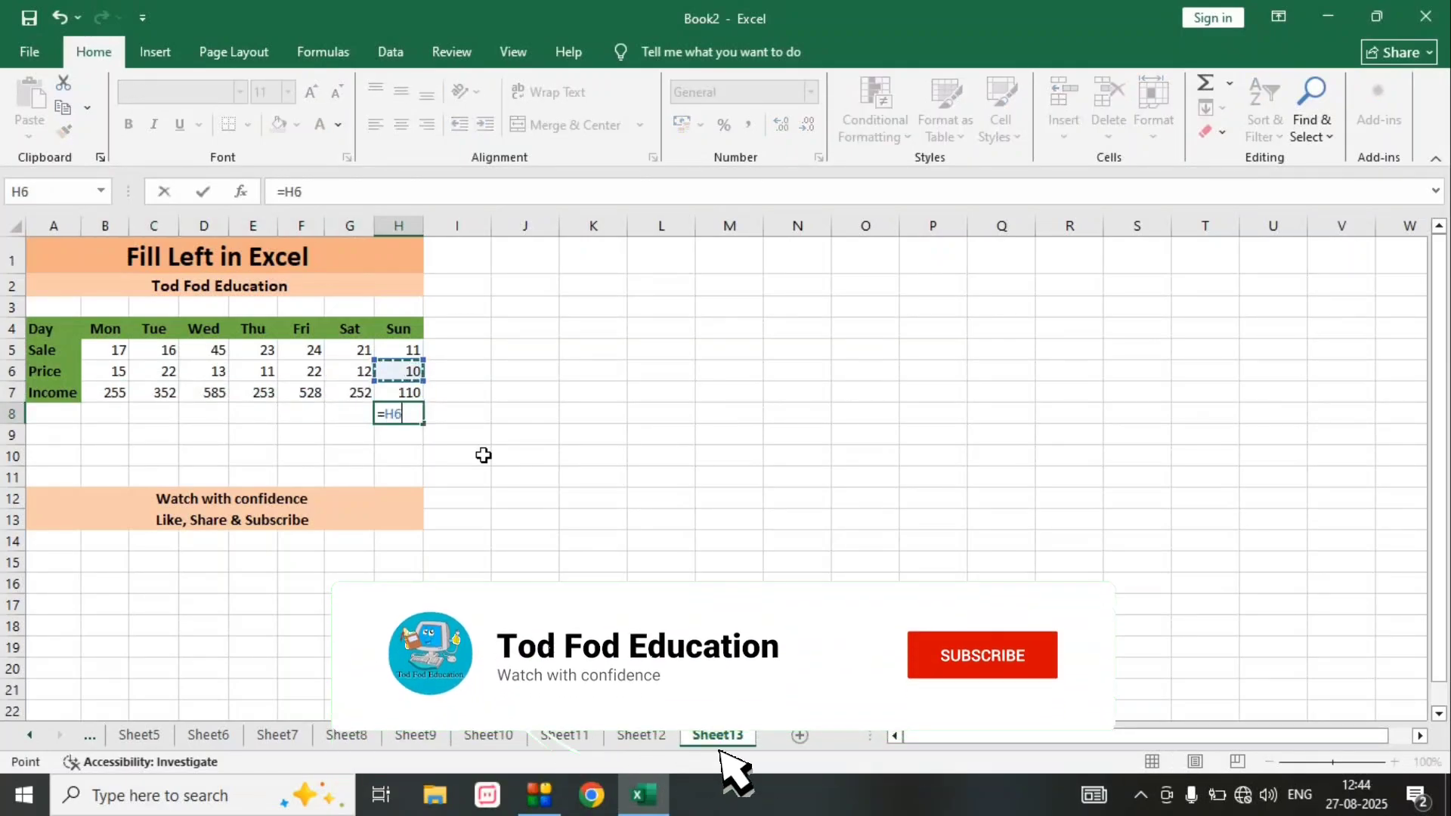
pyautogui.write('*')
pyautogui.press('Up')
pyautogui.press('Up')
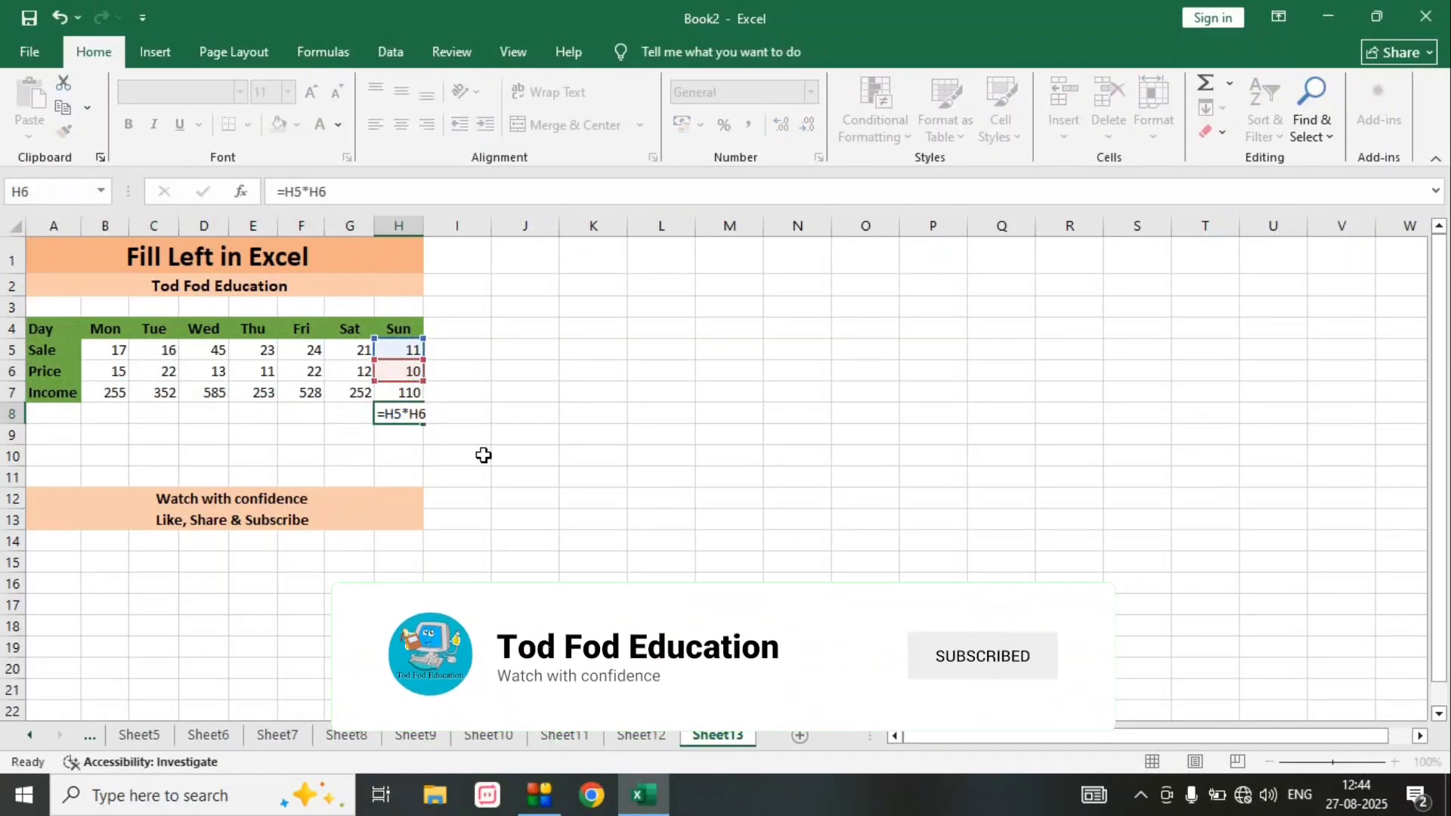
pyautogui.press('Return')
# - Fill the formula in H8 left across the row to B8
pyautogui.press('Up')
pyautogui.hotkey('shift', 'Left')
pyautogui.hotkey('shift', 'Left')
pyautogui.hotkey('shift', 'Left')
pyautogui.hotkey('shift', 'Left')
pyautogui.hotkey('shift', 'Left')
pyautogui.hotkey('shift', 'Left')
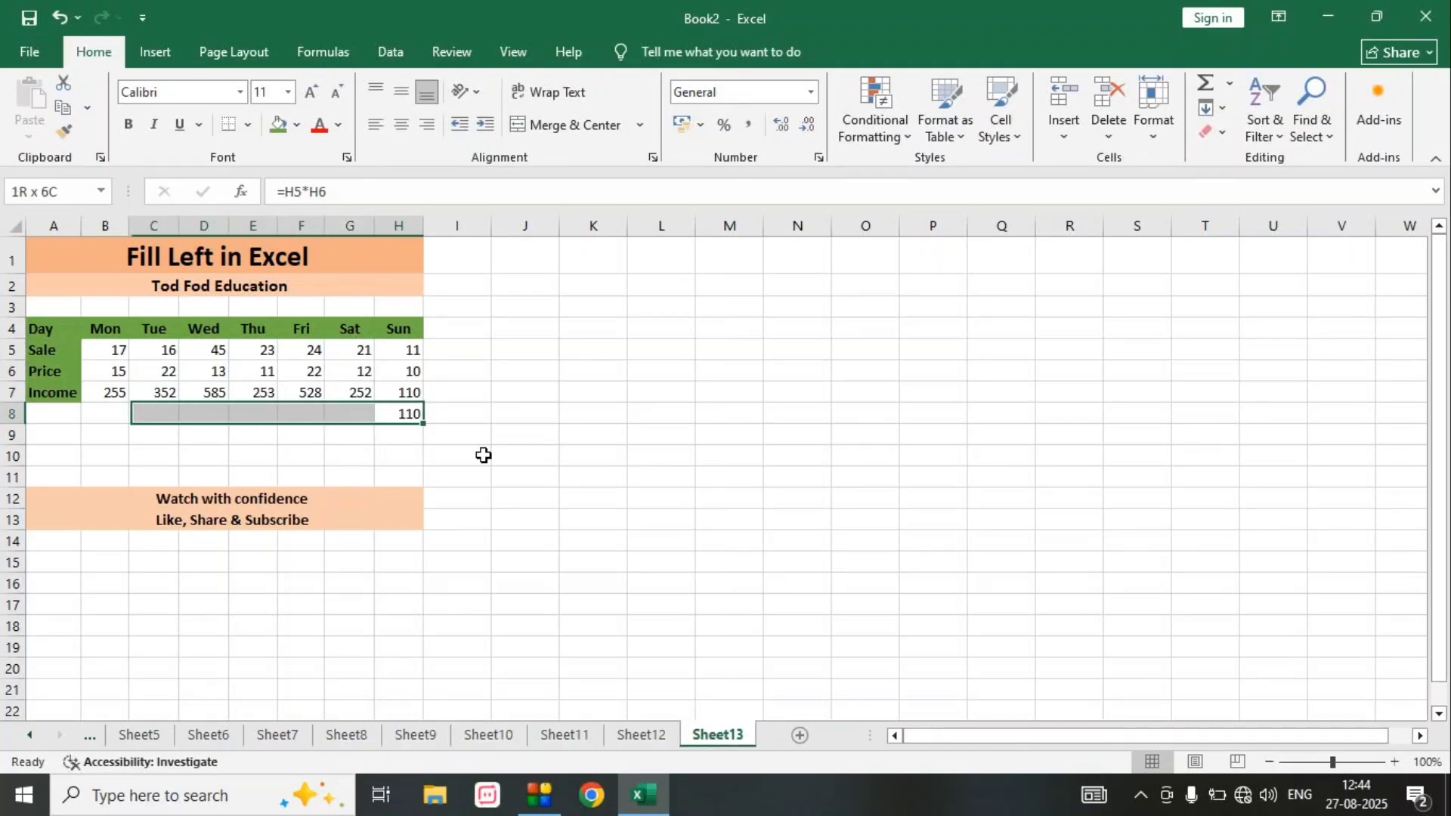
pyautogui.press('alt')
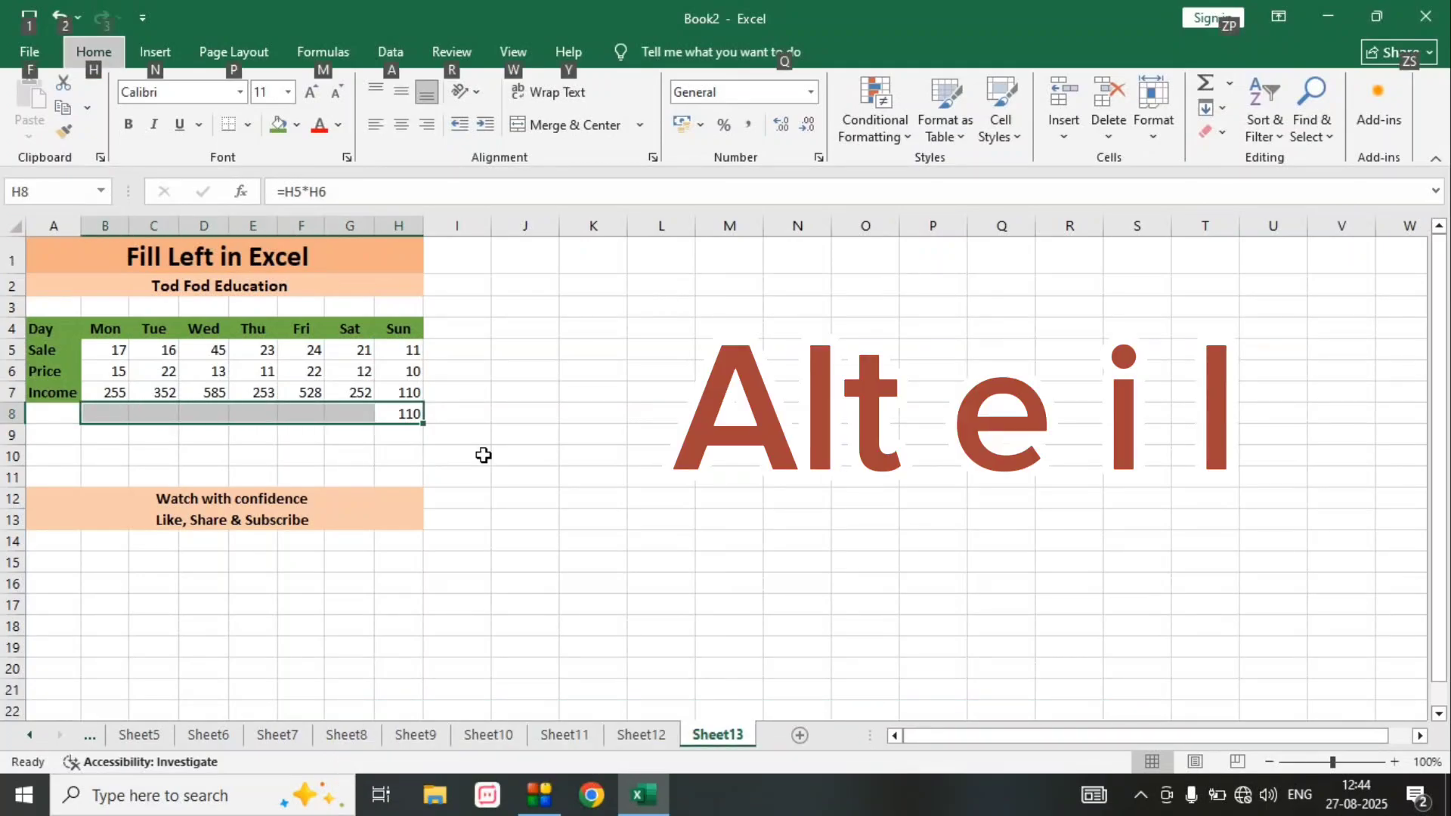
pyautogui.press('e')
pyautogui.press('i')
pyautogui.press('l')
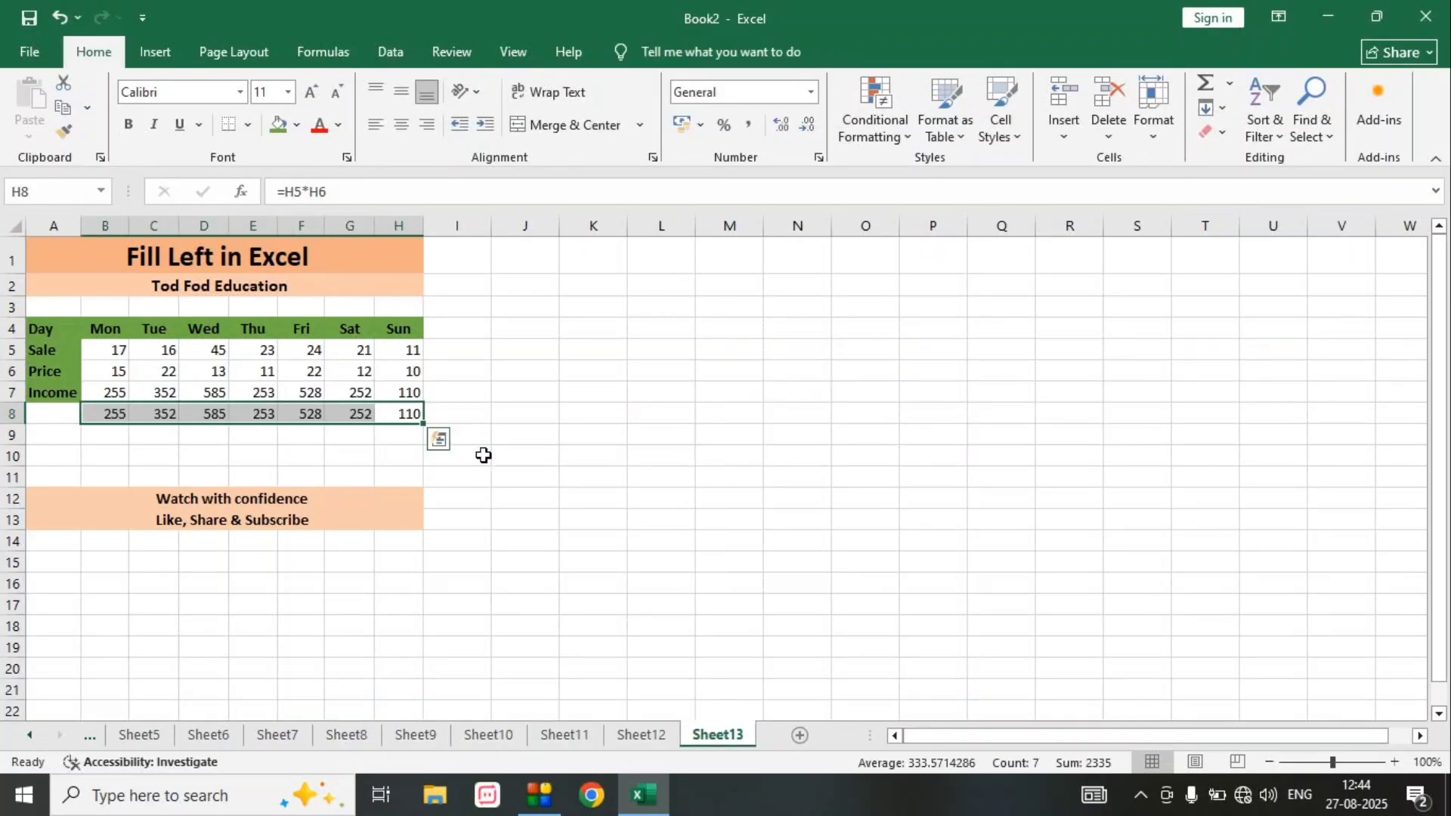
pyautogui.press('Down')
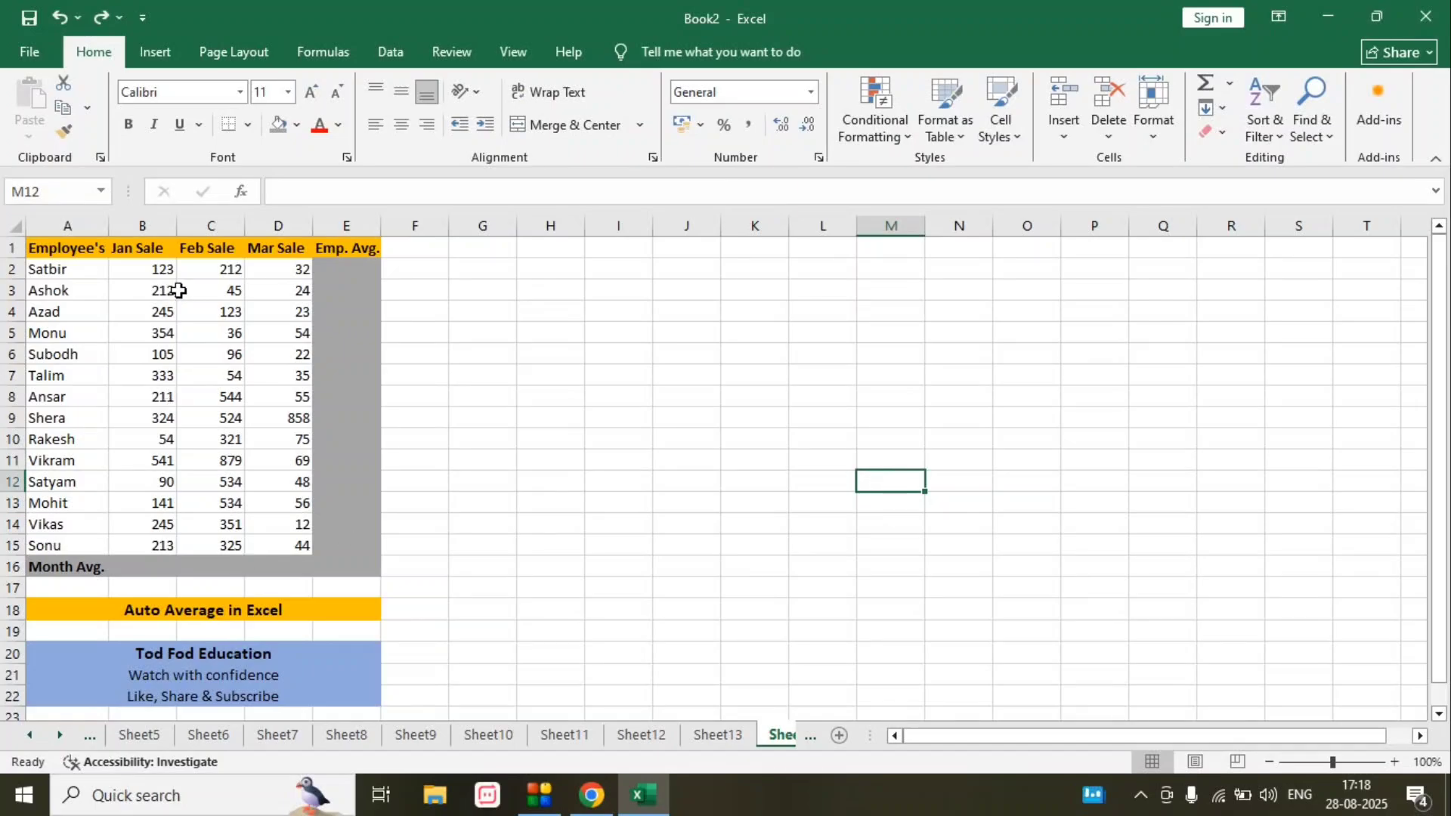
# - Calculate the January sales average in cell B16 with the formula =AVERAGE(B2:B15)
pyautogui.click(145, 568)
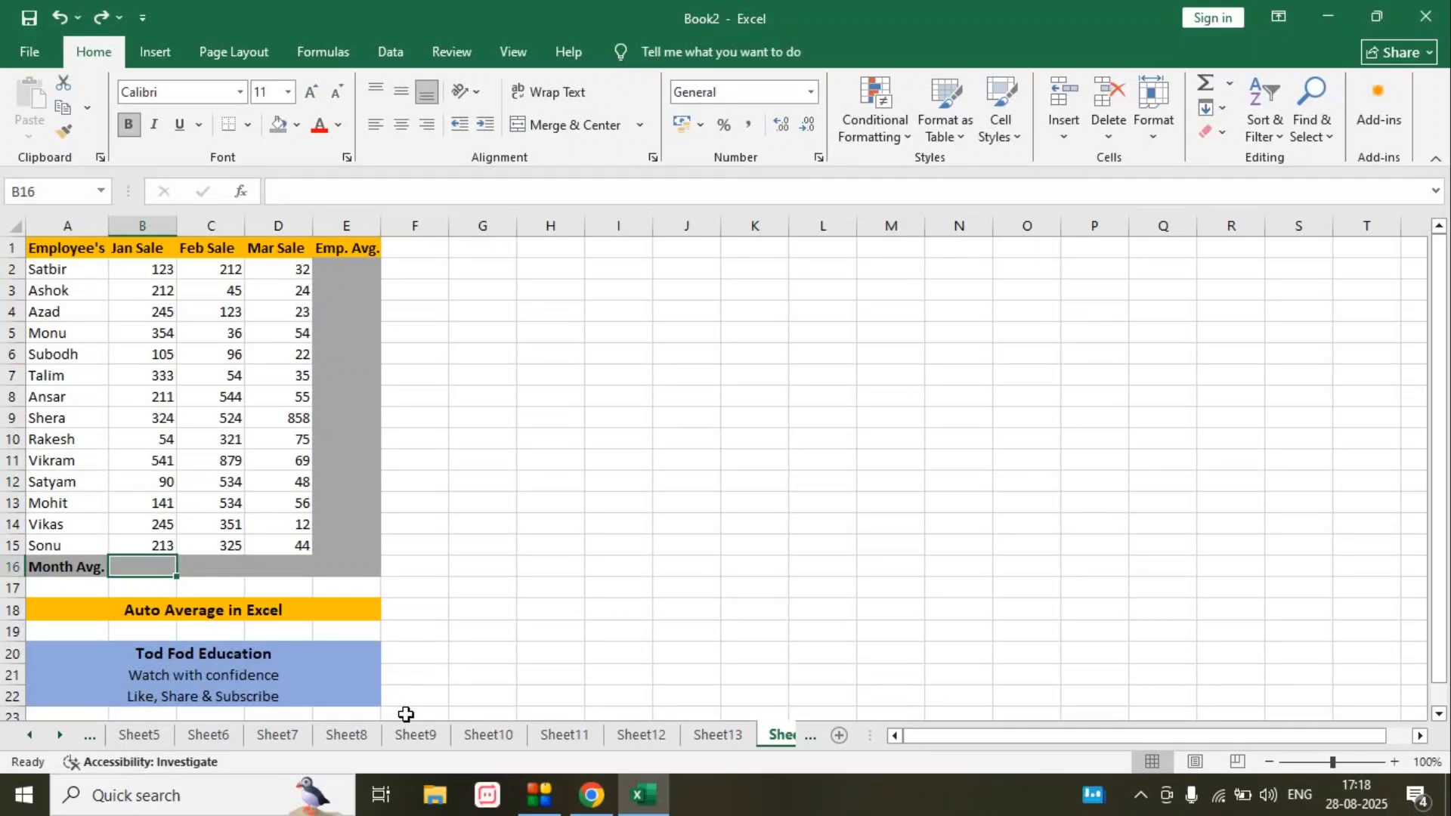
pyautogui.write('=avera')
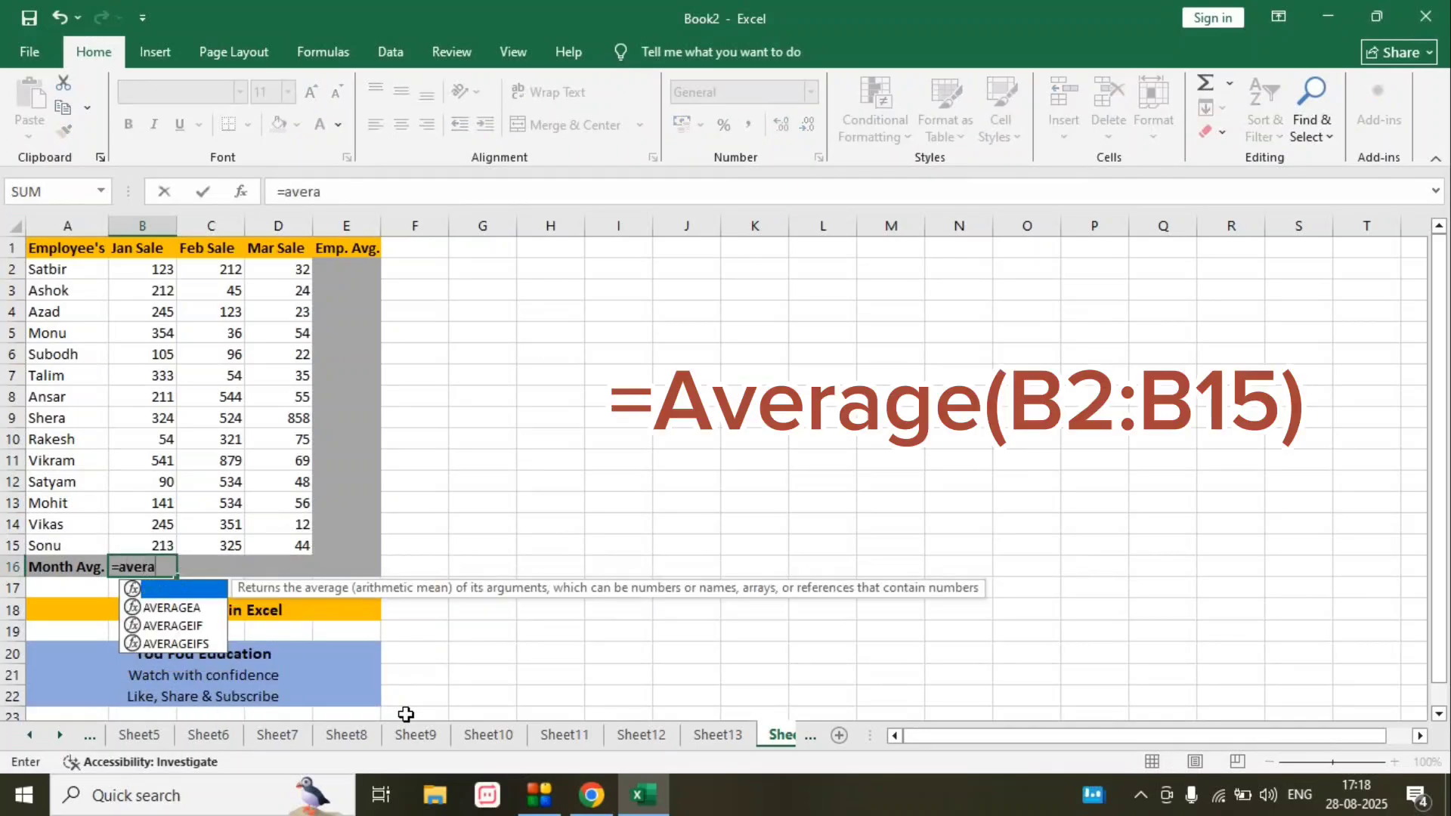
pyautogui.write('ge(')
pyautogui.press('Up')
pyautogui.hotkey('shift', 'Up')
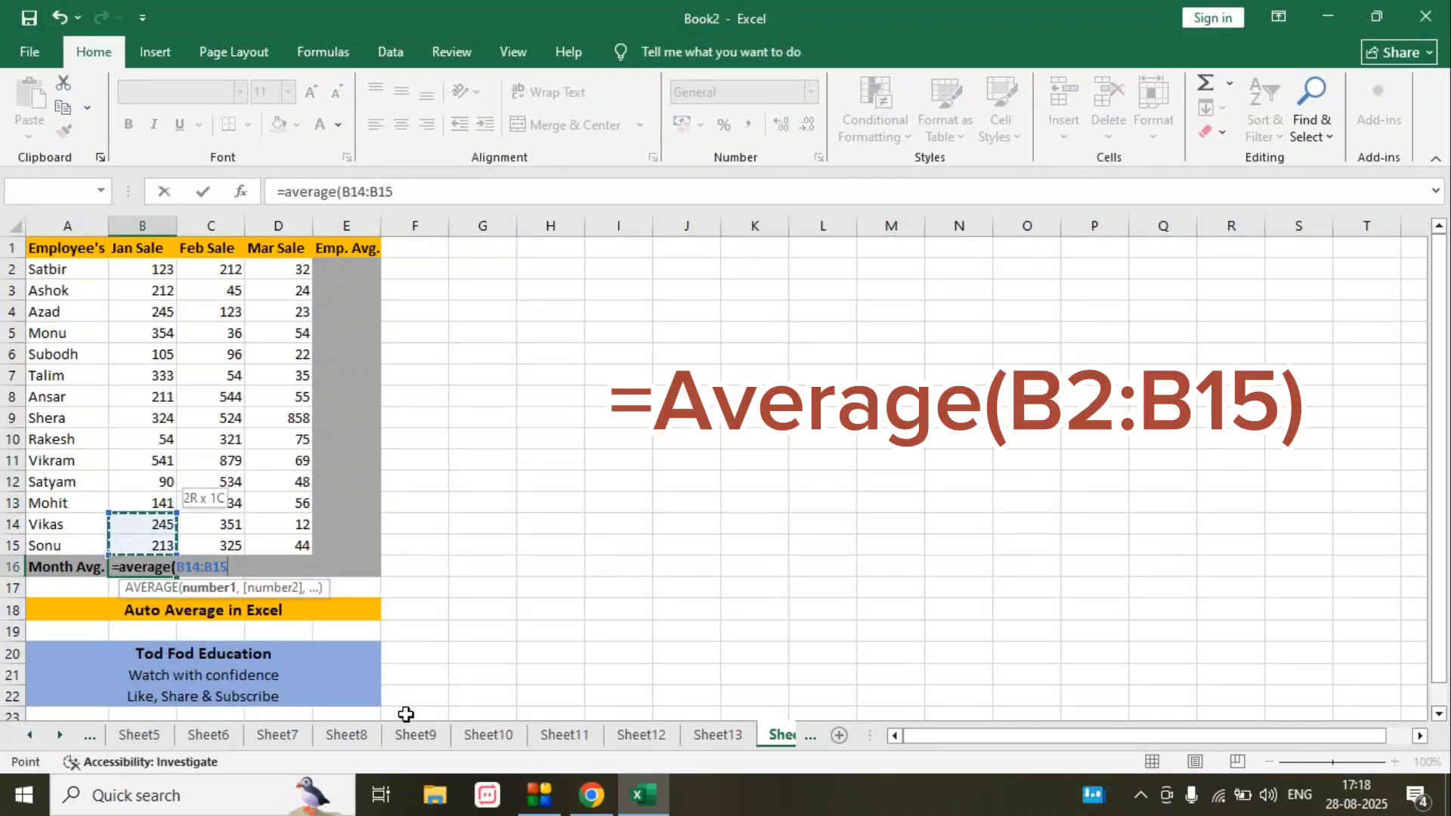
pyautogui.hotkey('shift', 'Up')
pyautogui.hotkey('shift', 'Up')
pyautogui.hotkey('shift', 'Up')
pyautogui.hotkey('shift', 'Up')
pyautogui.hotkey('shift', 'Up')
pyautogui.hotkey('shift', 'Up')
pyautogui.hotkey('shift', 'Up')
pyautogui.hotkey('shift', 'Up')
pyautogui.hotkey('shift', 'Up')
pyautogui.hotkey('shift', 'Up')
pyautogui.hotkey('shift', 'Up')
pyautogui.hotkey('shift', 'Up')
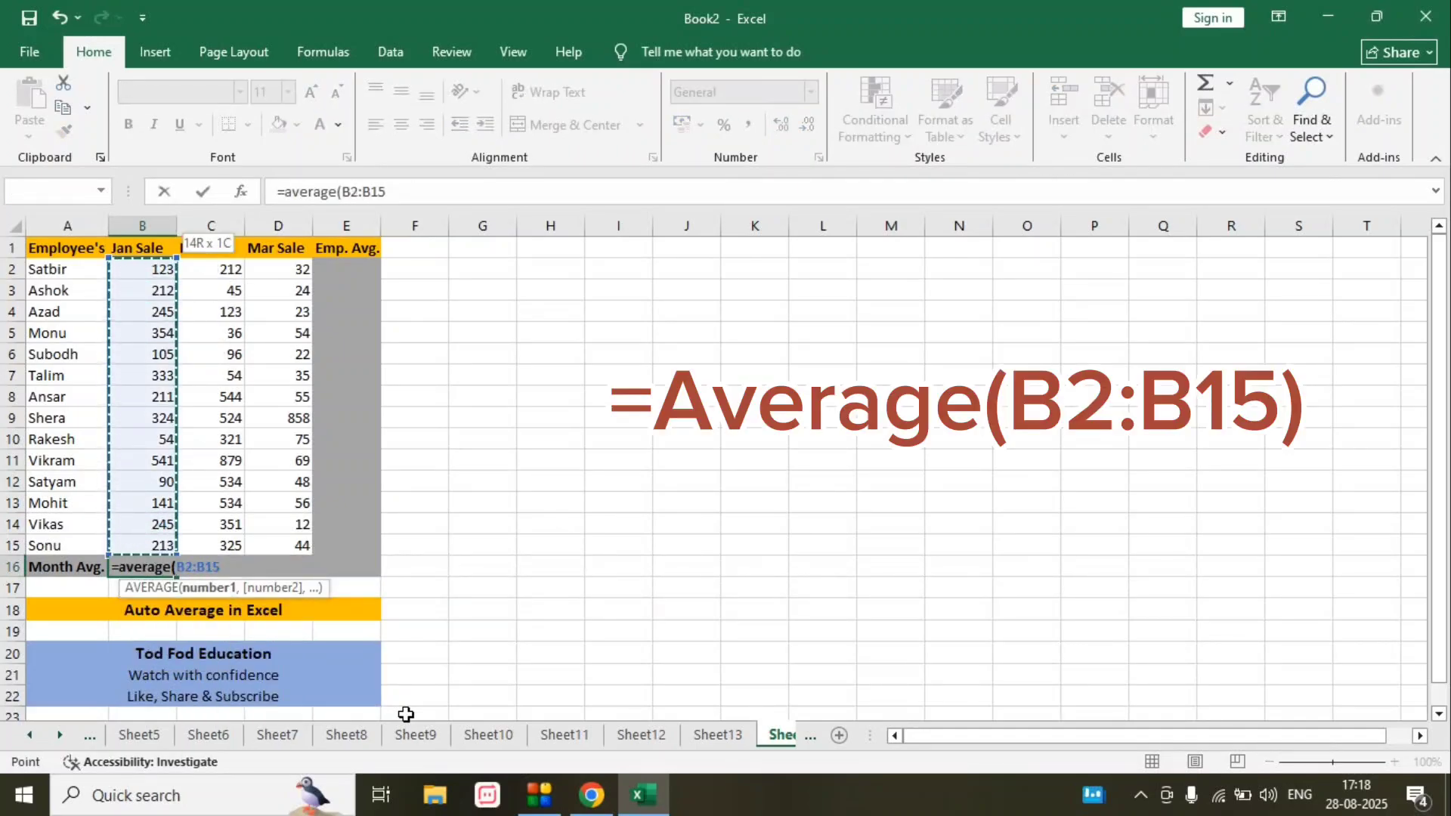
pyautogui.write(')')
pyautogui.press('Return')
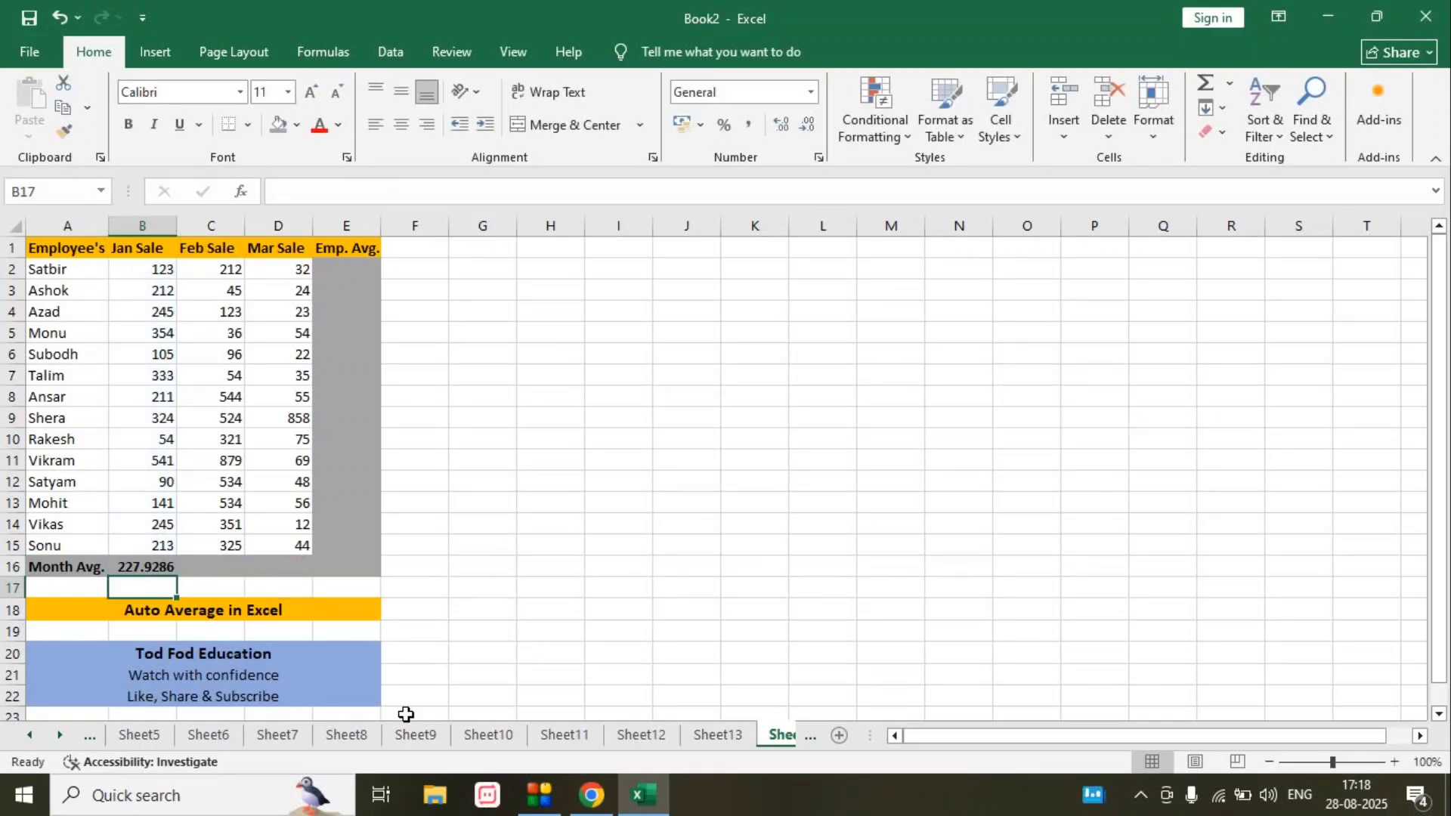
# - Calculate the February sales average in cell C16 with the formula =AVERAGE(C2:C15)
pyautogui.press('Up')
pyautogui.press('Right')
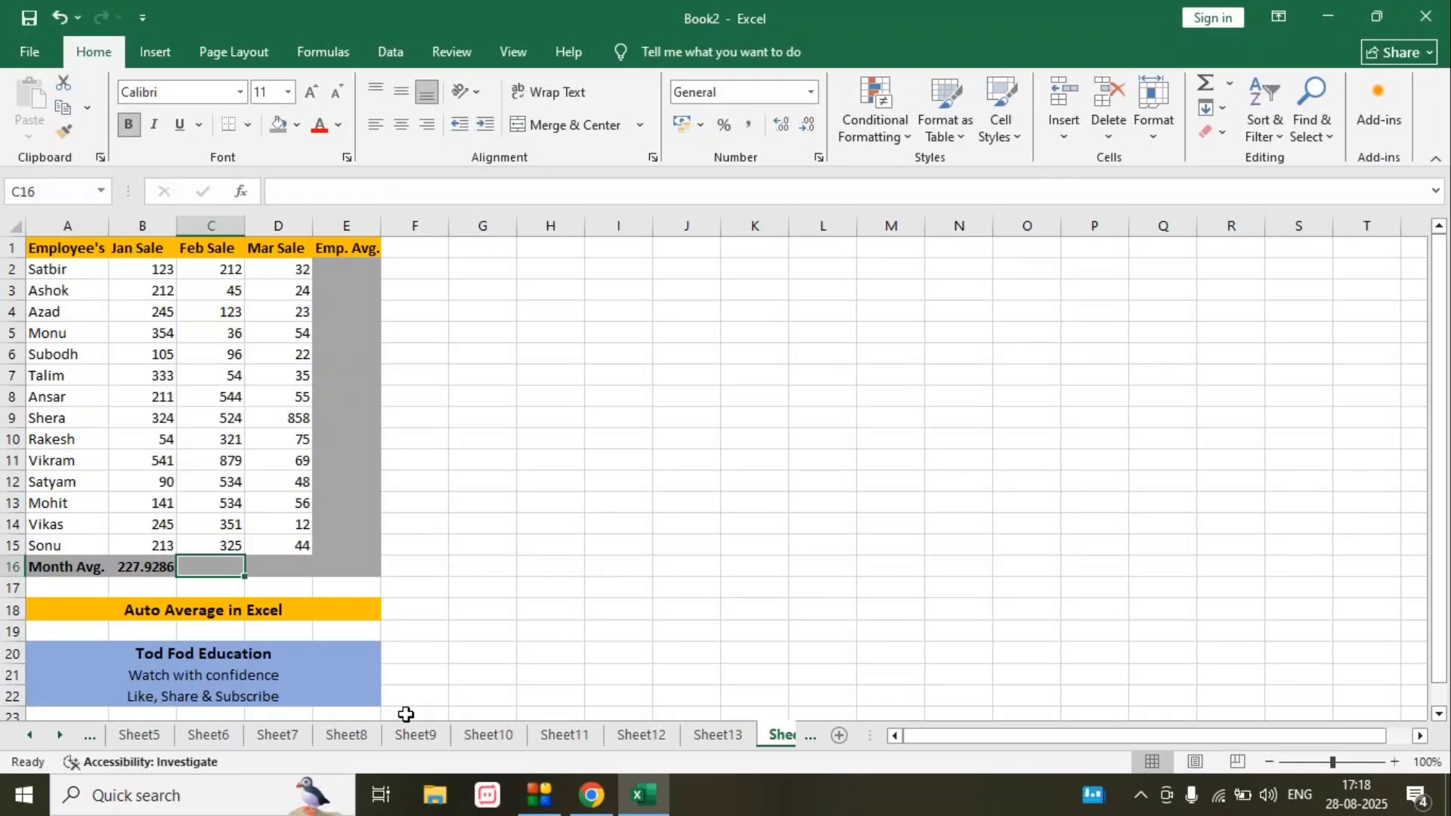
pyautogui.hotkey('alt', 'h')
pyautogui.press('u')
pyautogui.press('a')
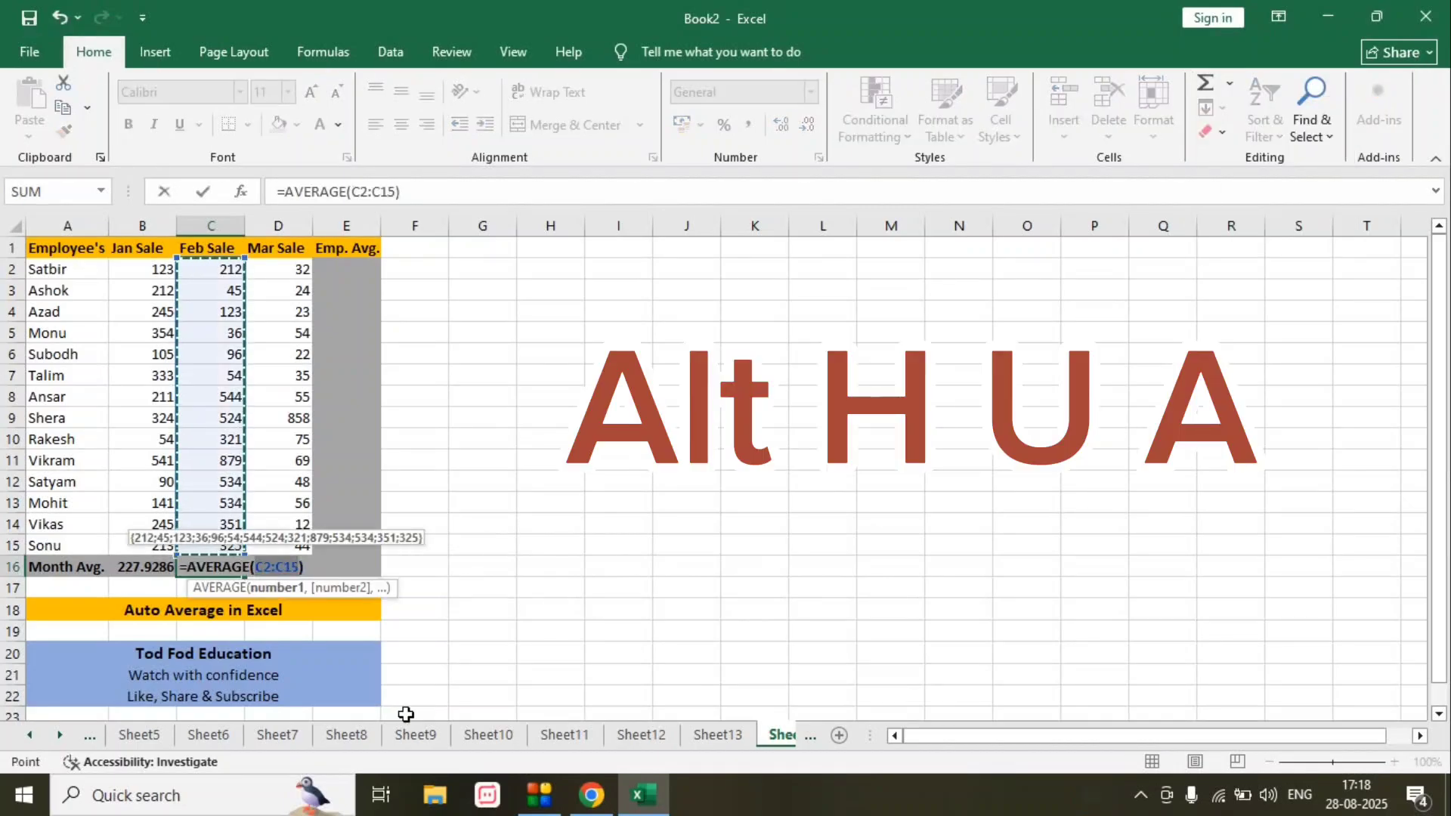
pyautogui.press('Return')
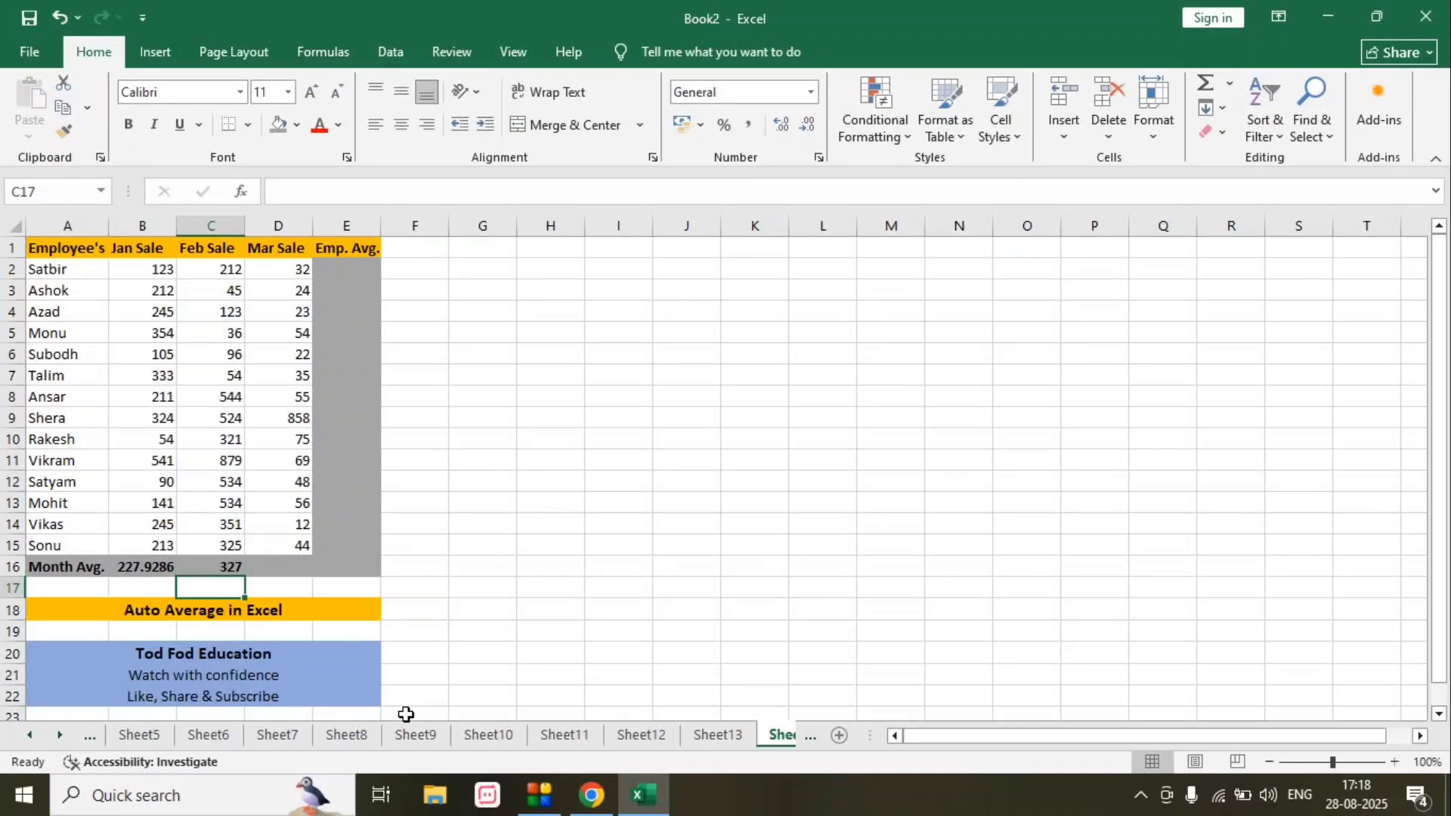
# - Undo the February and January sales averages in the Month Avg. row
pyautogui.hotkey('ctrl', 'z')
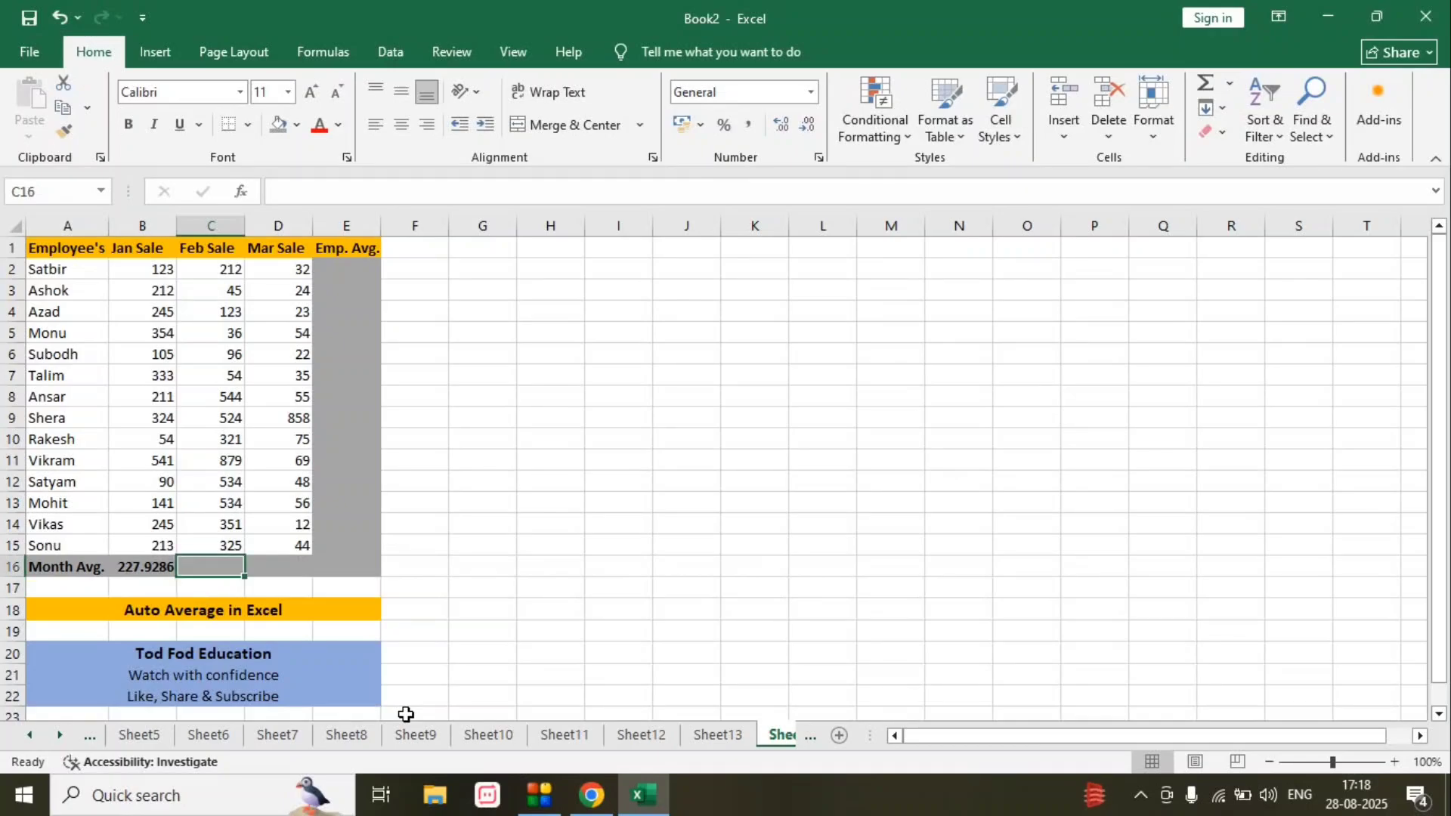
pyautogui.hotkey('ctrl', 'z')
pyautogui.press('Right')
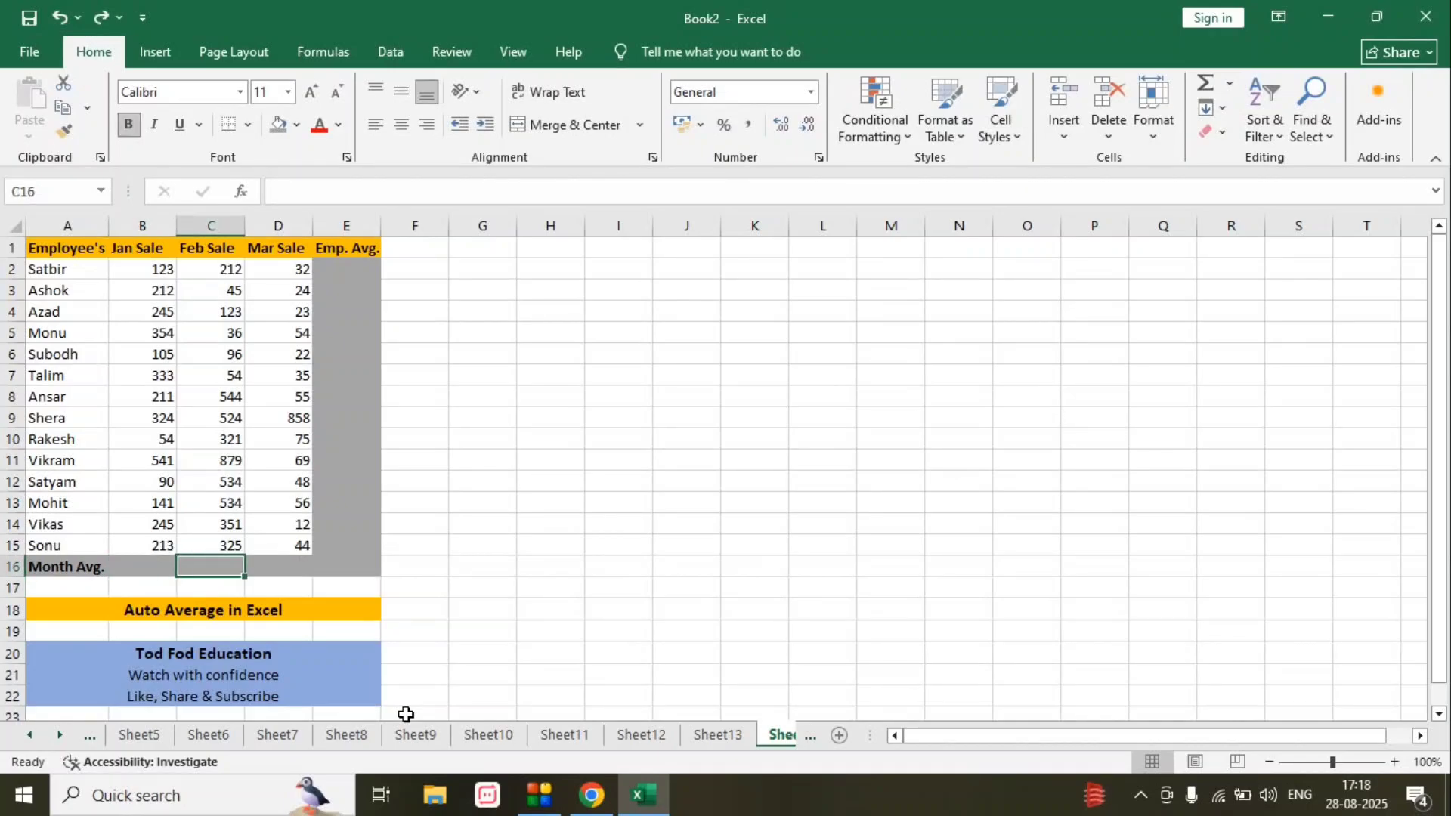
# - Select the whole sales table A1:E16 and apply the automatic Average to fill all month and employee averages at once
pyautogui.hotkey('ctrl', 'a')
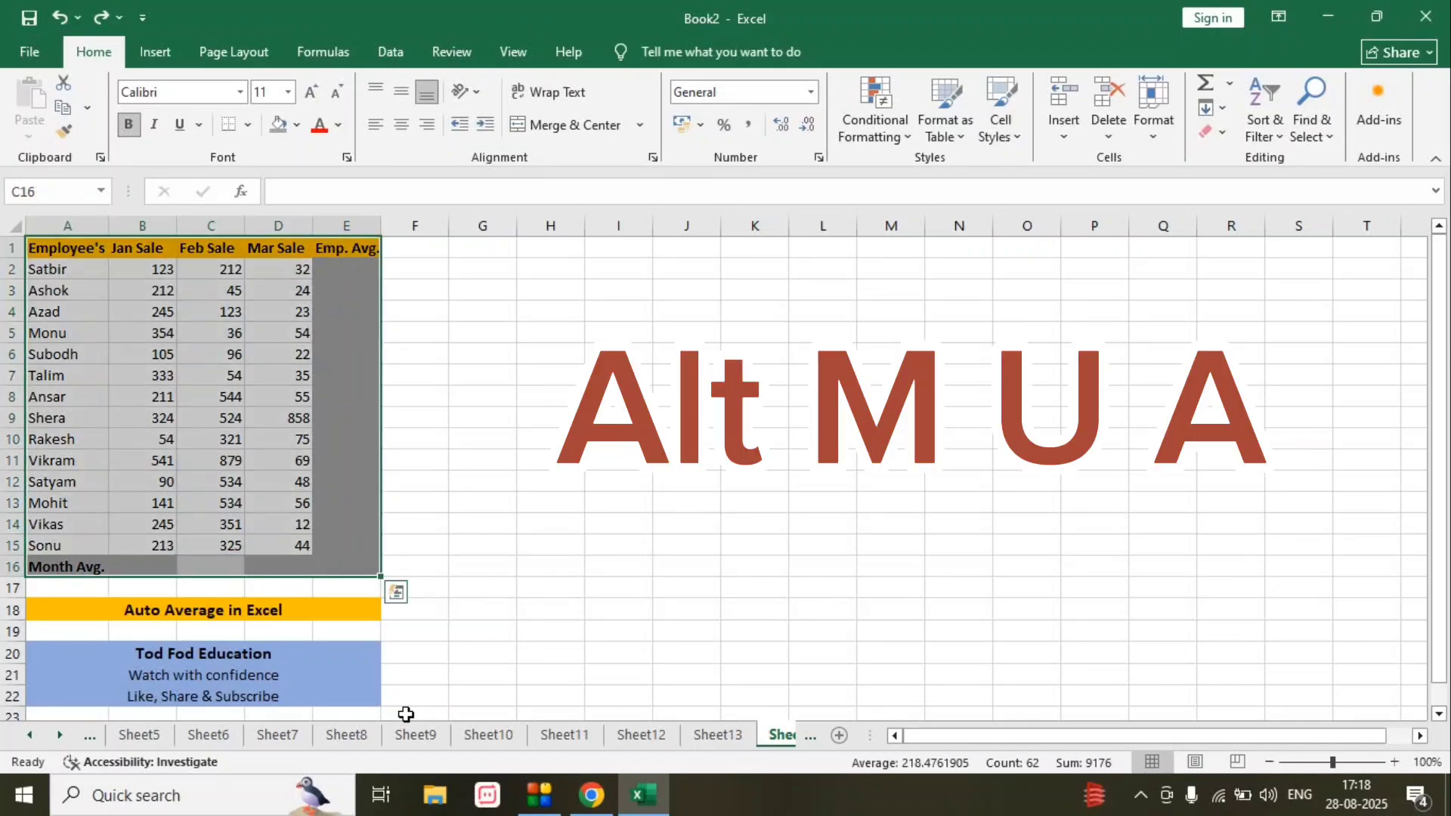
pyautogui.hotkey('alt', 'm')
pyautogui.press('u')
pyautogui.press('a')
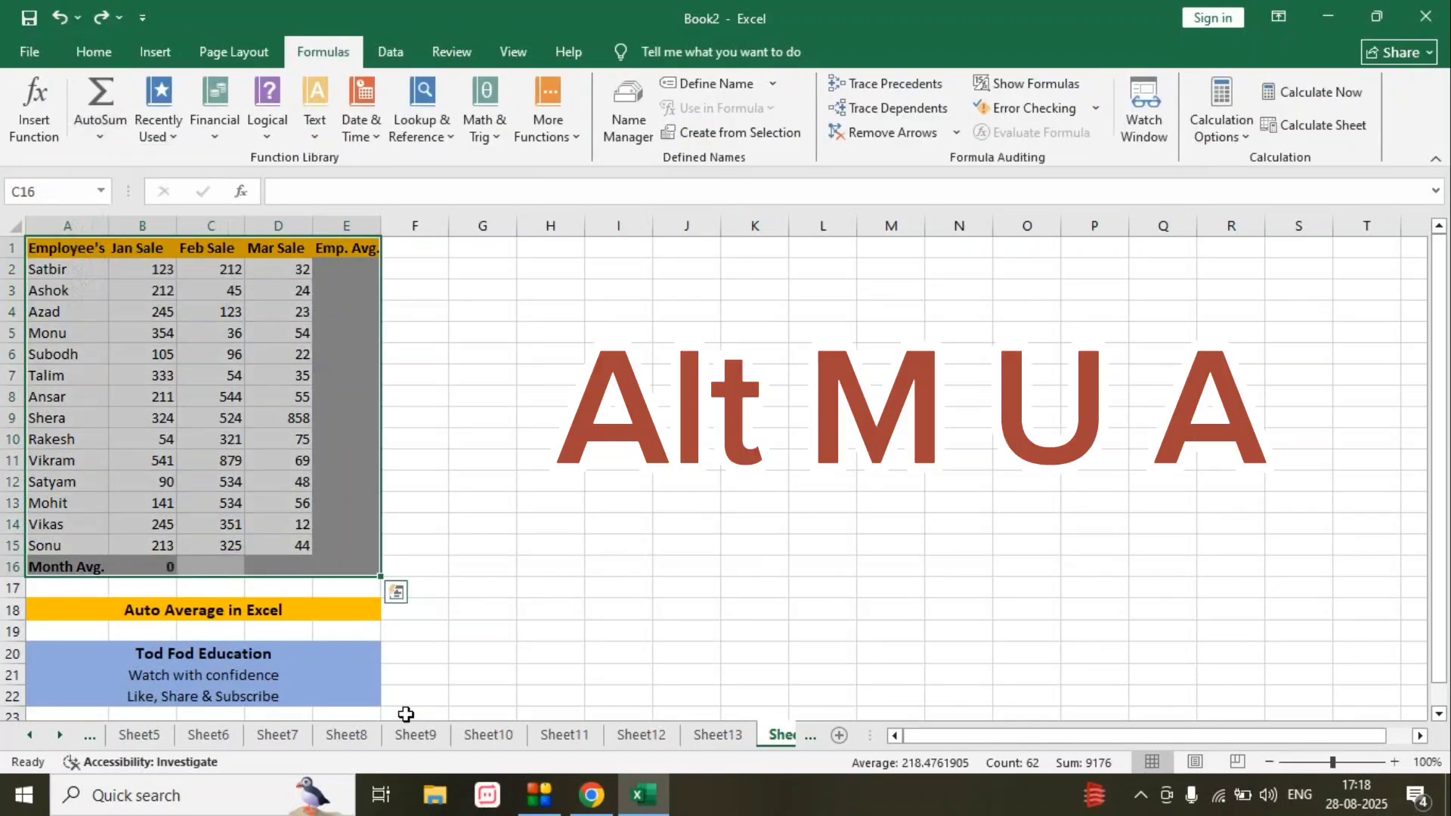
pyautogui.press('Down')
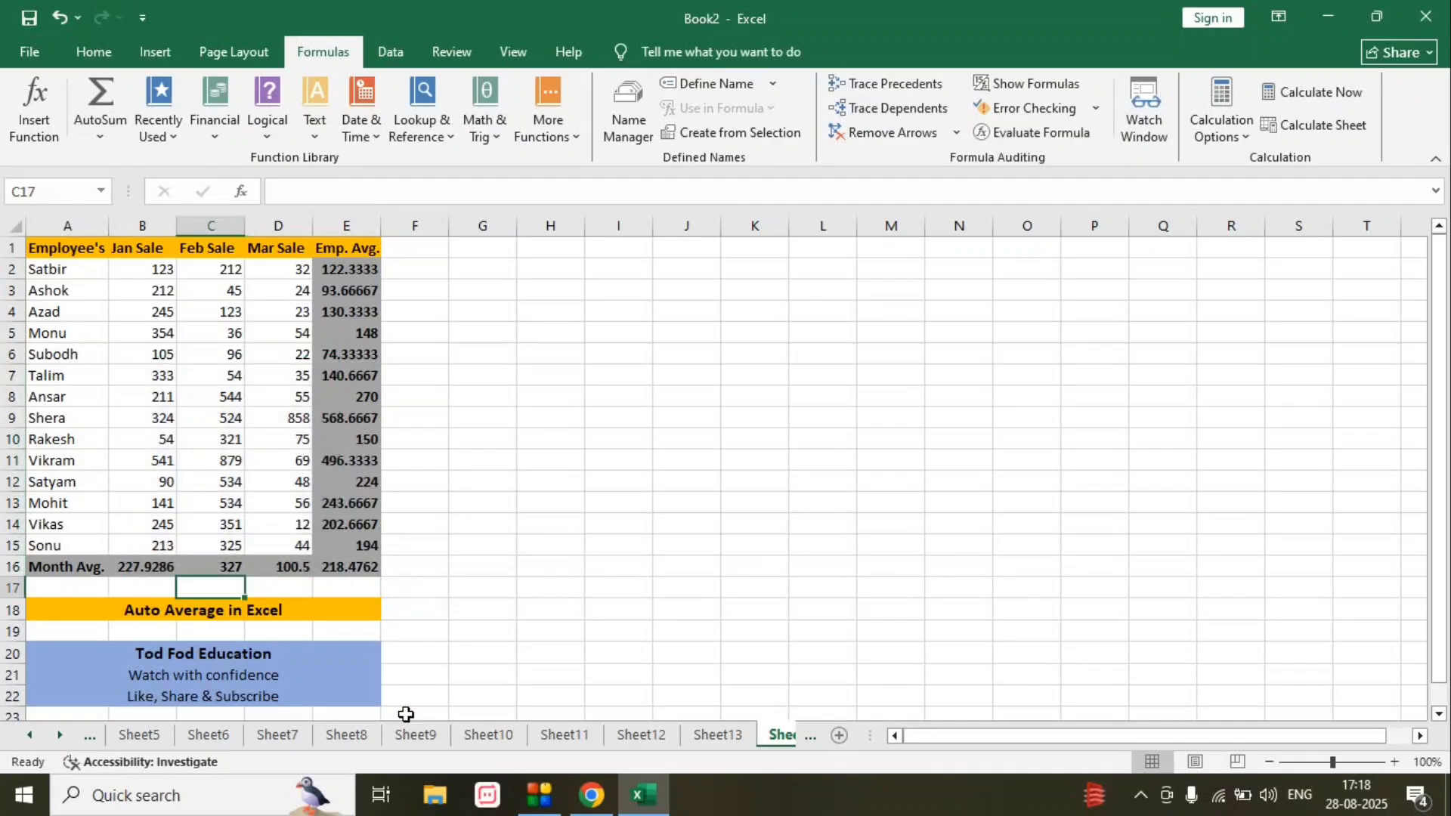
pyautogui.press('Right')
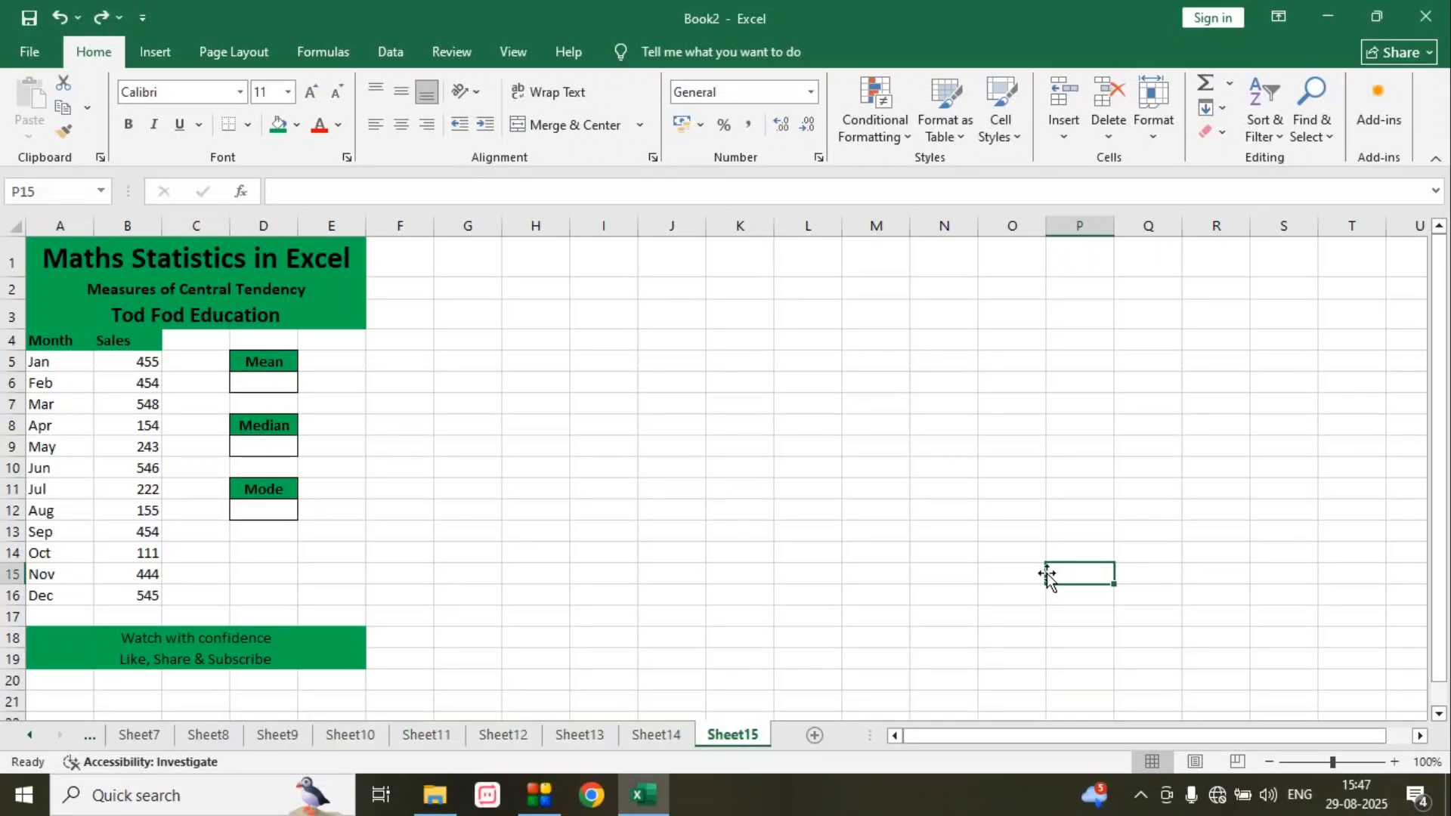
# - Calculate the mean of the monthly sales in cell D6 with the formula =AVERAGE(B5:B16)
pyautogui.click(244, 386)
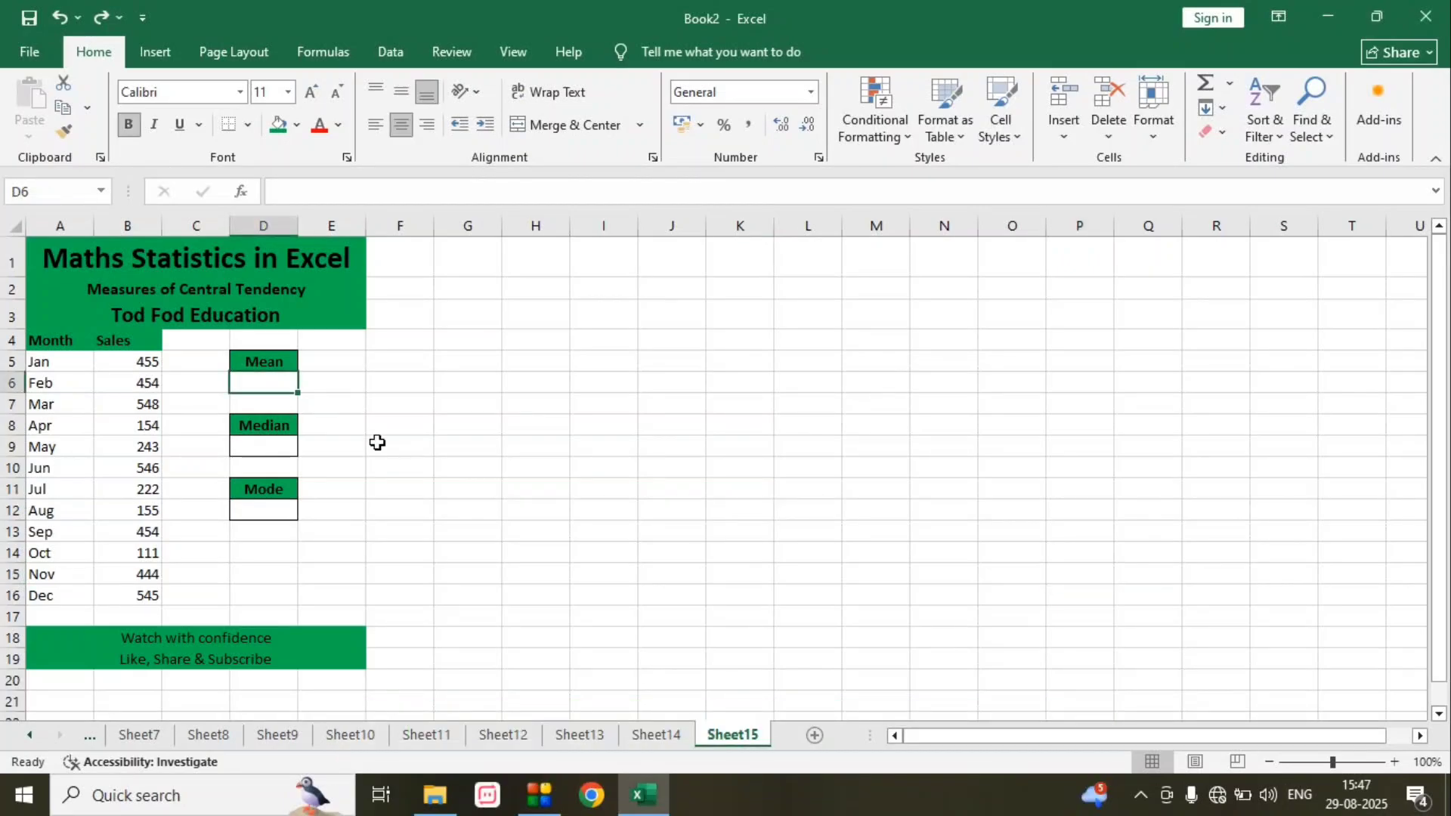
pyautogui.write('=average')
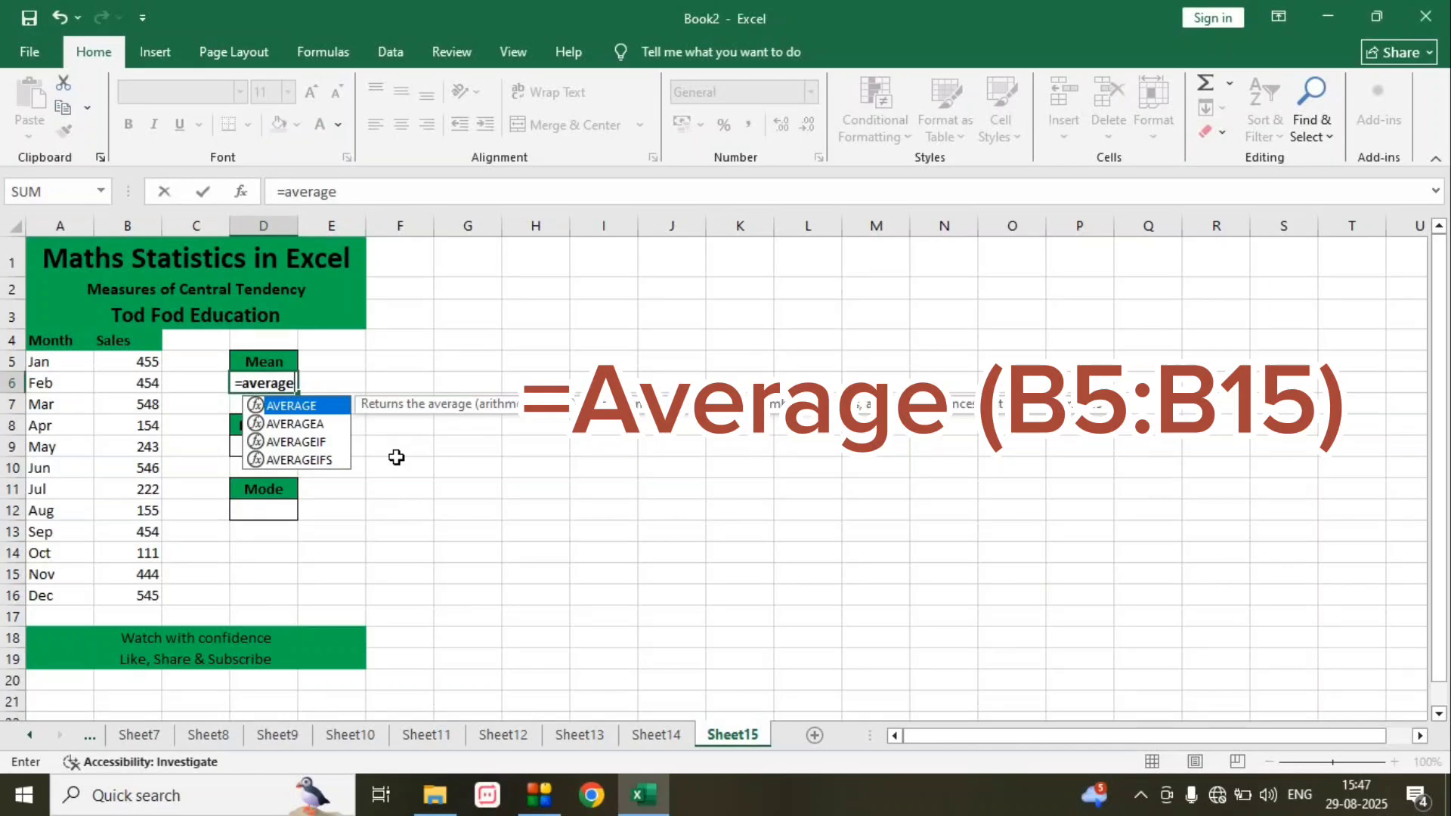
pyautogui.write('(')
pyautogui.press('Left')
pyautogui.press('Left')
pyautogui.hotkey('shift', 'Up')
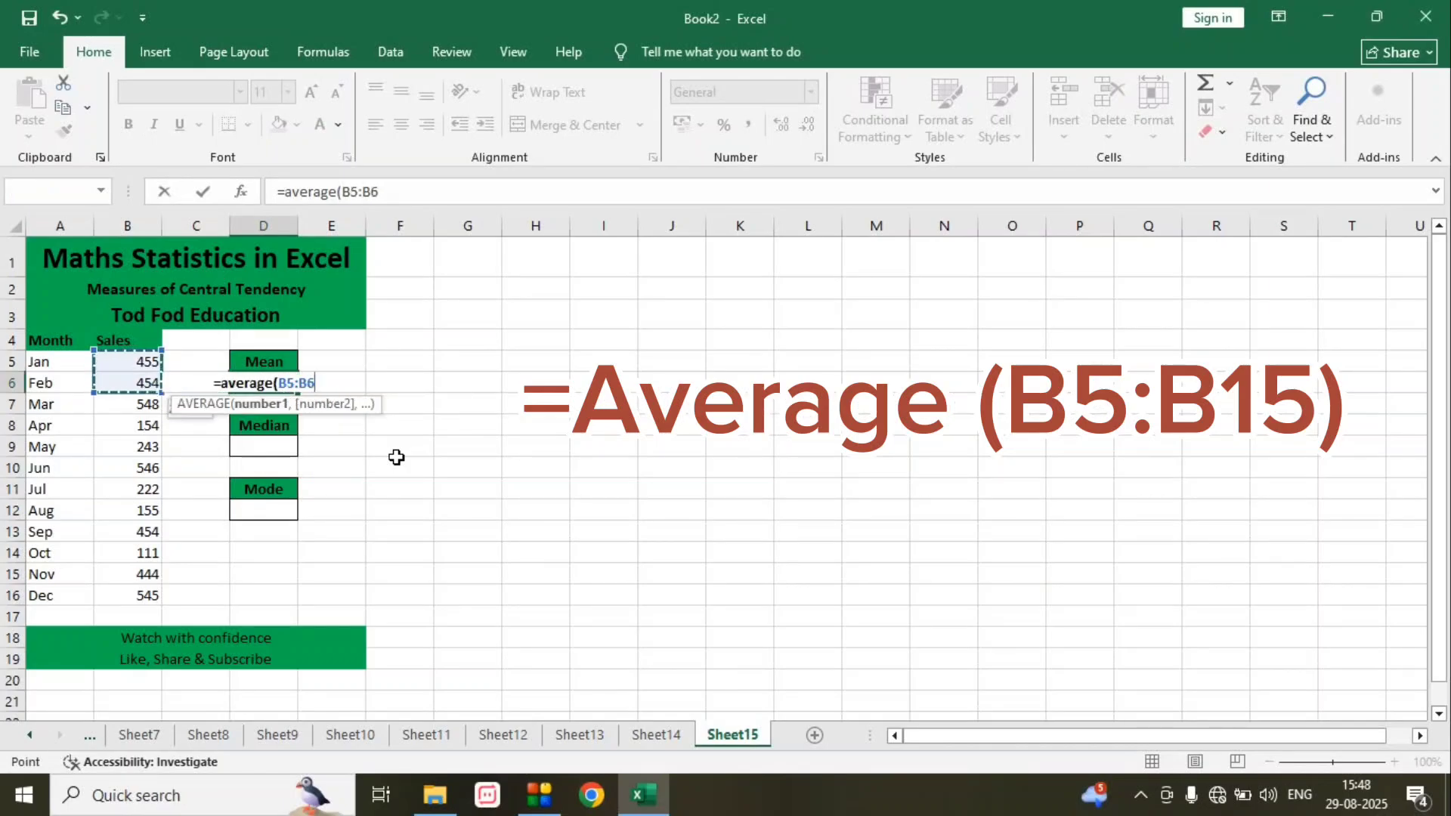
pyautogui.hotkey('shift', 'Down')
pyautogui.hotkey('shift', 'Down')
pyautogui.hotkey('shift', 'Down')
pyautogui.hotkey('shift', 'Down')
pyautogui.hotkey('shift', 'Down')
pyautogui.hotkey('shift', 'Down')
pyautogui.hotkey('shift', 'Down')
pyautogui.hotkey('shift', 'Down')
pyautogui.hotkey('shift', 'Down')
pyautogui.hotkey('shift', 'Down')
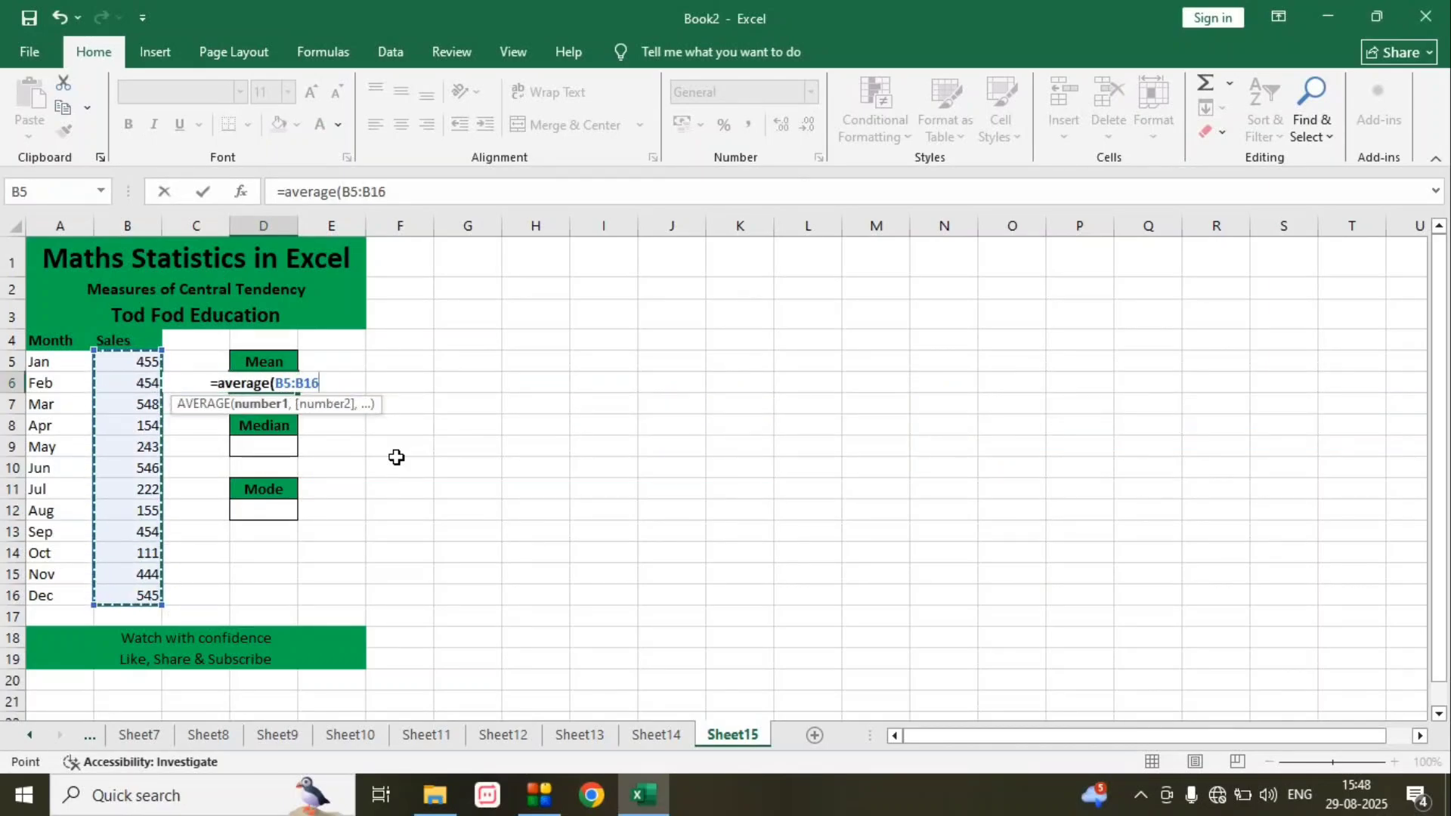
pyautogui.write(')')
pyautogui.press('Return')
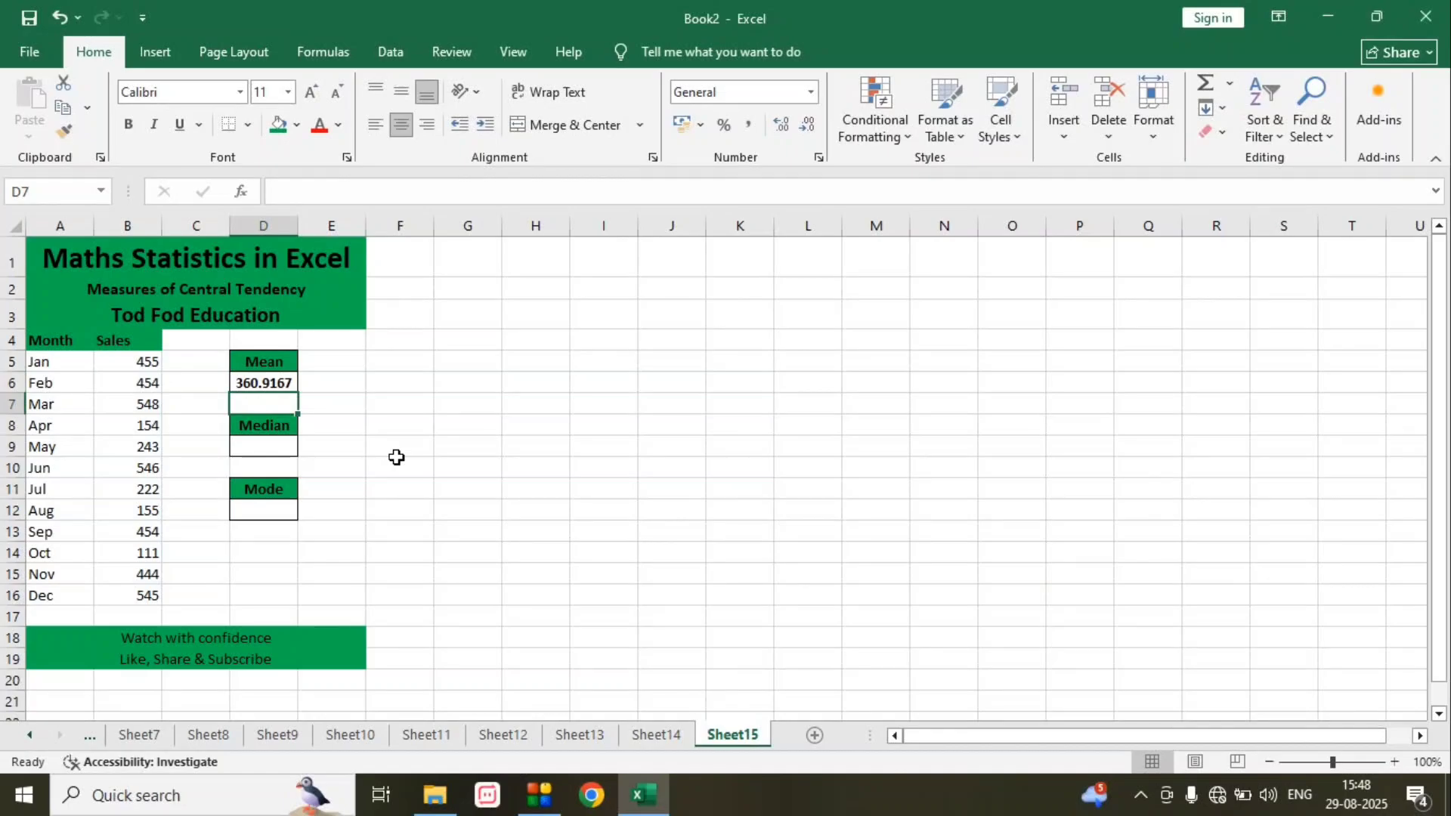
# - Calculate the median of the monthly sales in cell D9 with the formula =MEDIAN(B5:B16)
pyautogui.press('Down')
pyautogui.press('Down')
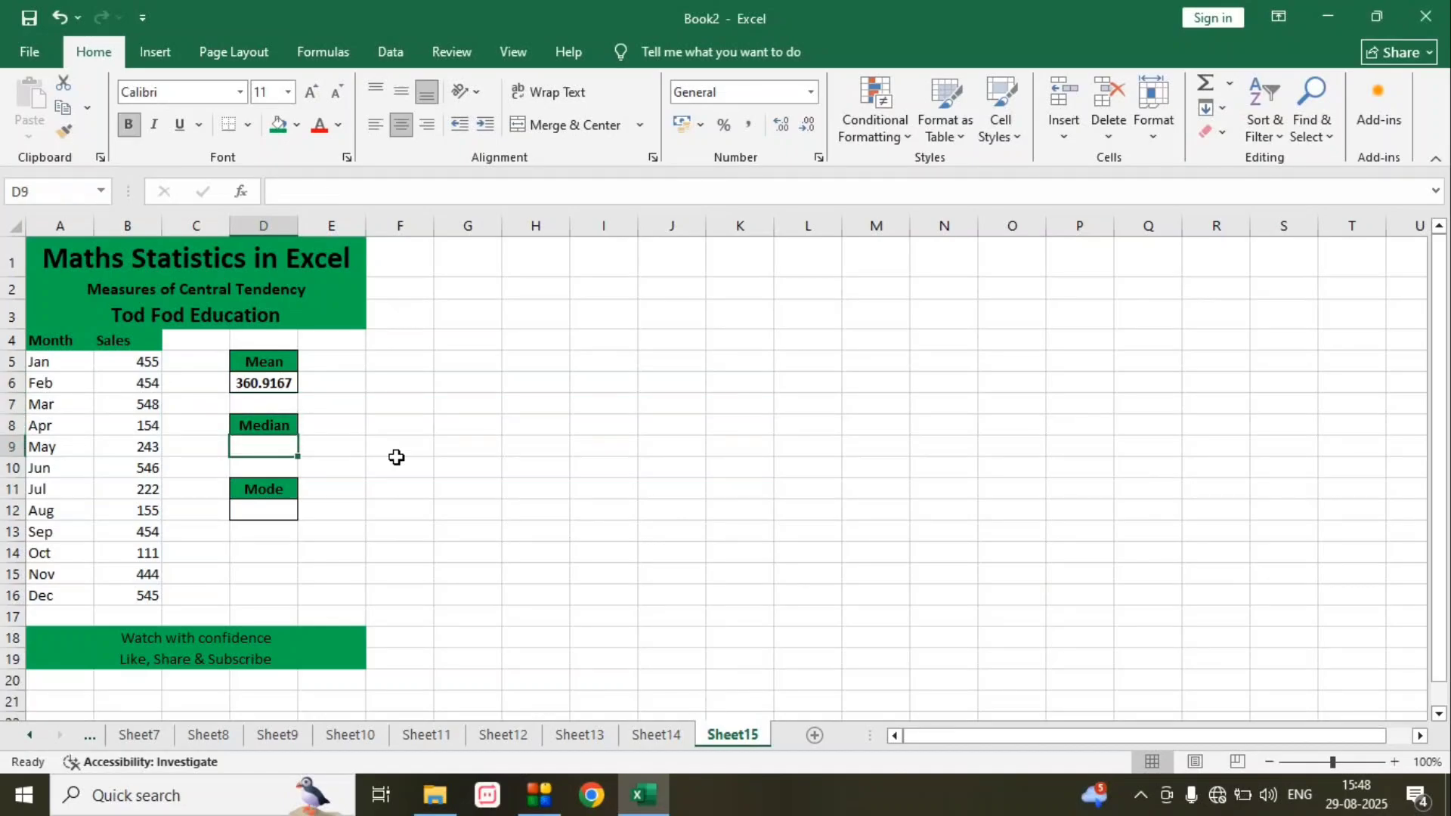
pyautogui.write('=med')
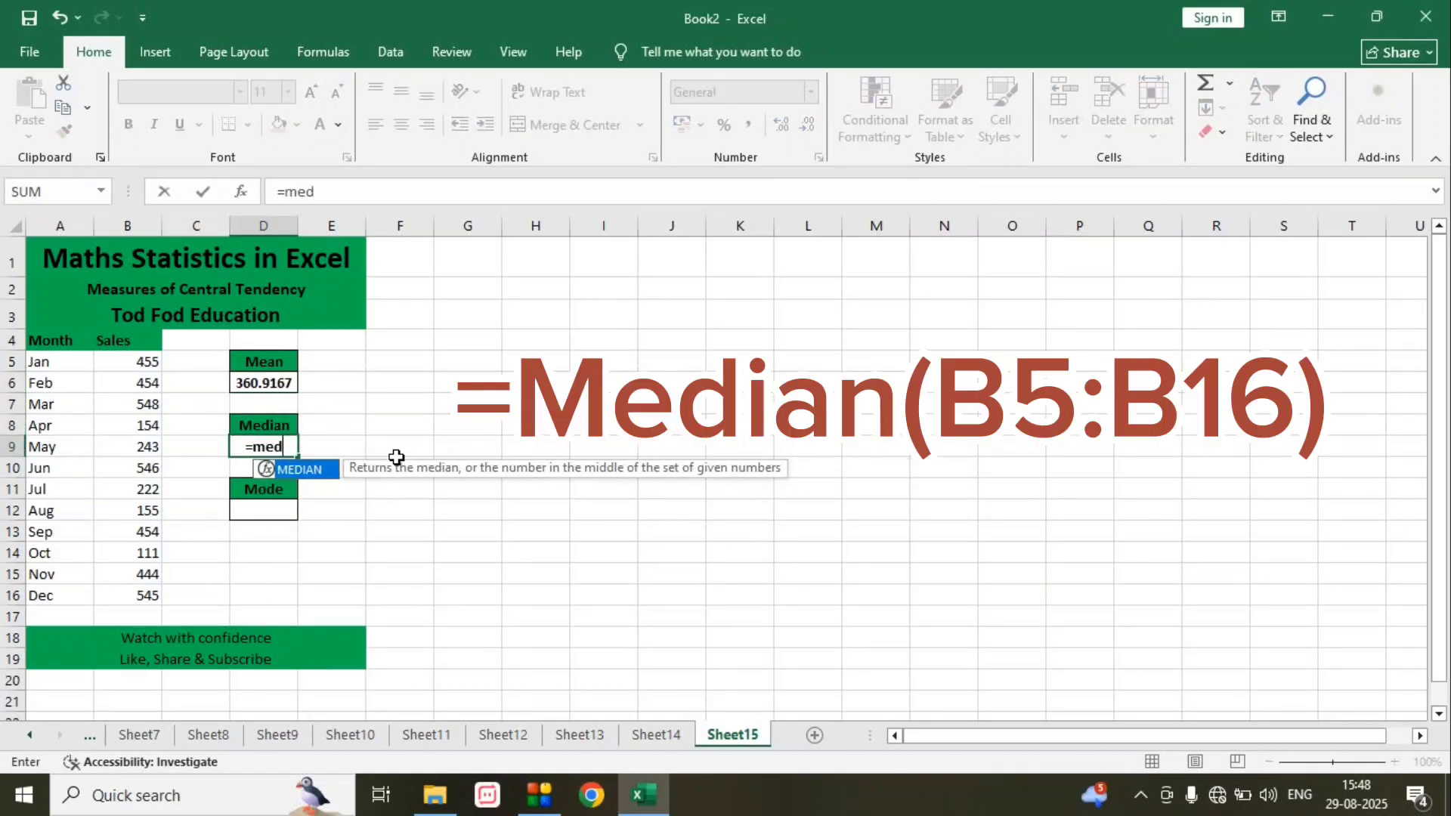
pyautogui.write('ian(')
pyautogui.press('Left')
pyautogui.press('Left')
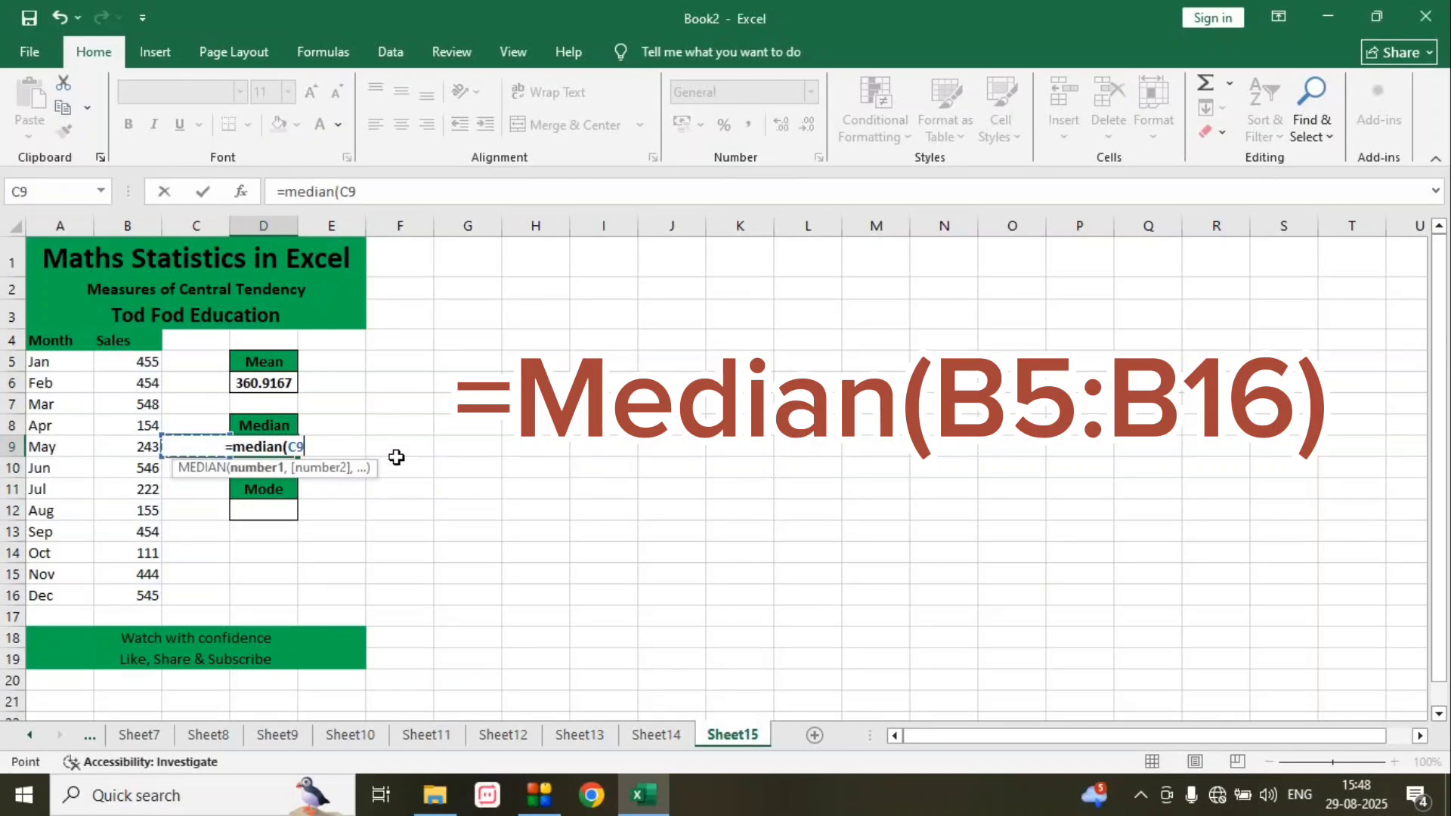
pyautogui.press('Up')
pyautogui.press('Up')
pyautogui.press('Up')
pyautogui.press('Up')
pyautogui.hotkey('shift', 'Down')
pyautogui.hotkey('shift', 'Down')
pyautogui.hotkey('shift', 'Down')
pyautogui.hotkey('shift', 'Down')
pyautogui.hotkey('shift', 'Down')
pyautogui.hotkey('shift', 'Down')
pyautogui.hotkey('shift', 'Down')
pyautogui.hotkey('shift', 'Down')
pyautogui.hotkey('shift', 'Down')
pyautogui.hotkey('shift', 'Down')
pyautogui.hotkey('shift', 'Down')
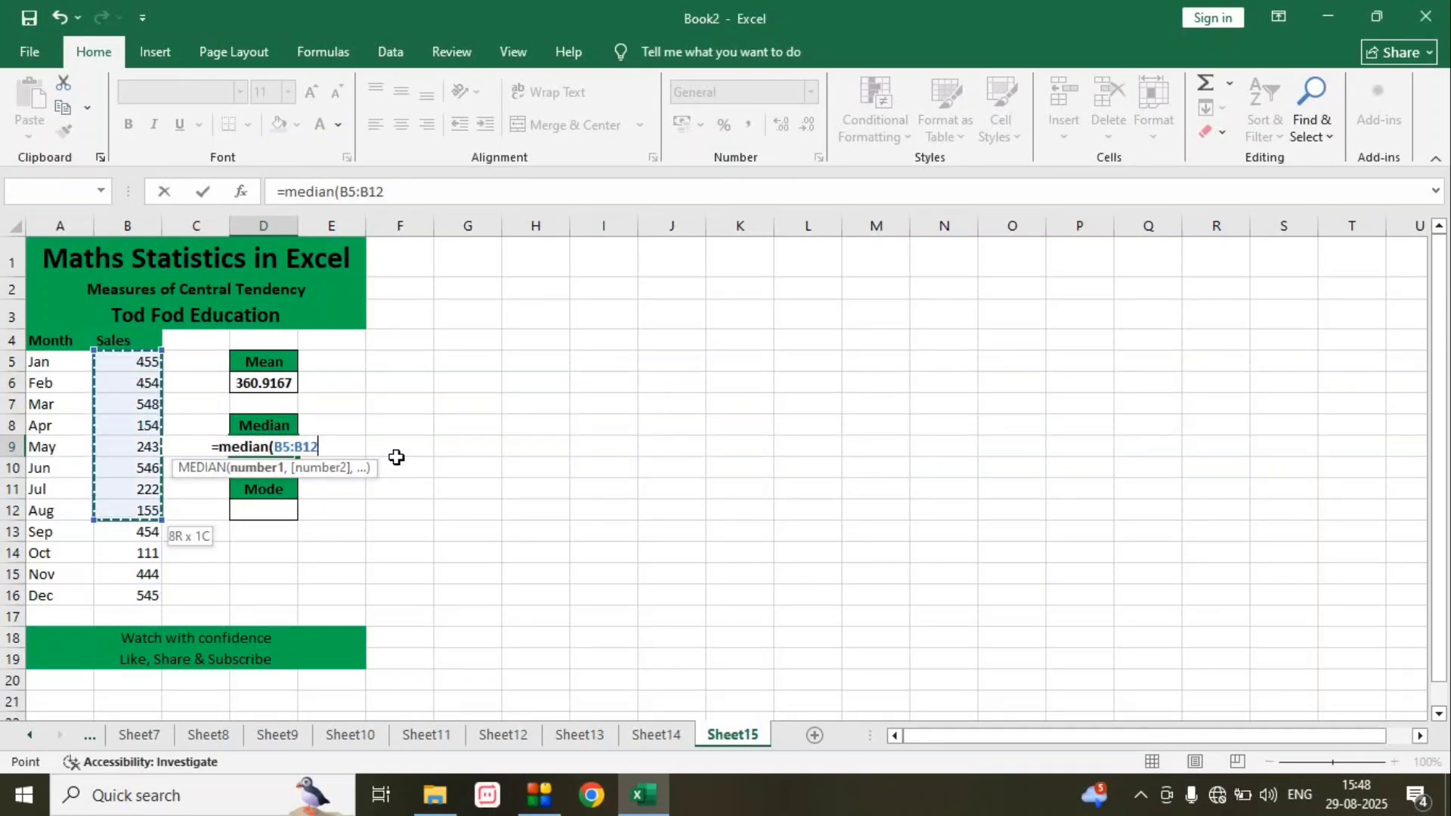
pyautogui.write(')')
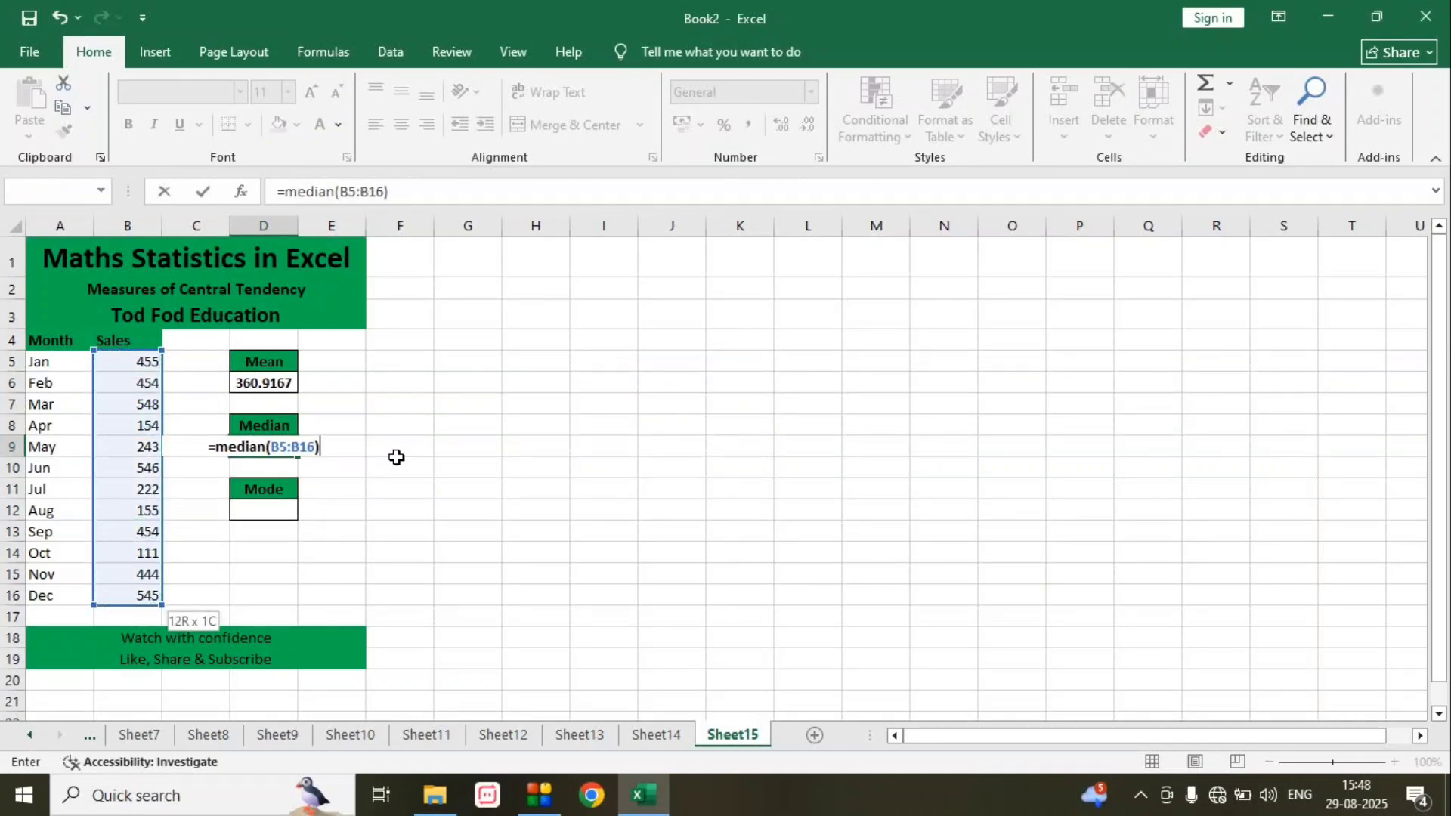
pyautogui.press('Return')
# - Calculate the mode of the monthly sales in cell D12 with the formula =MODE.SNGL(B5:B16)
pyautogui.press('Down')
pyautogui.press('Down')
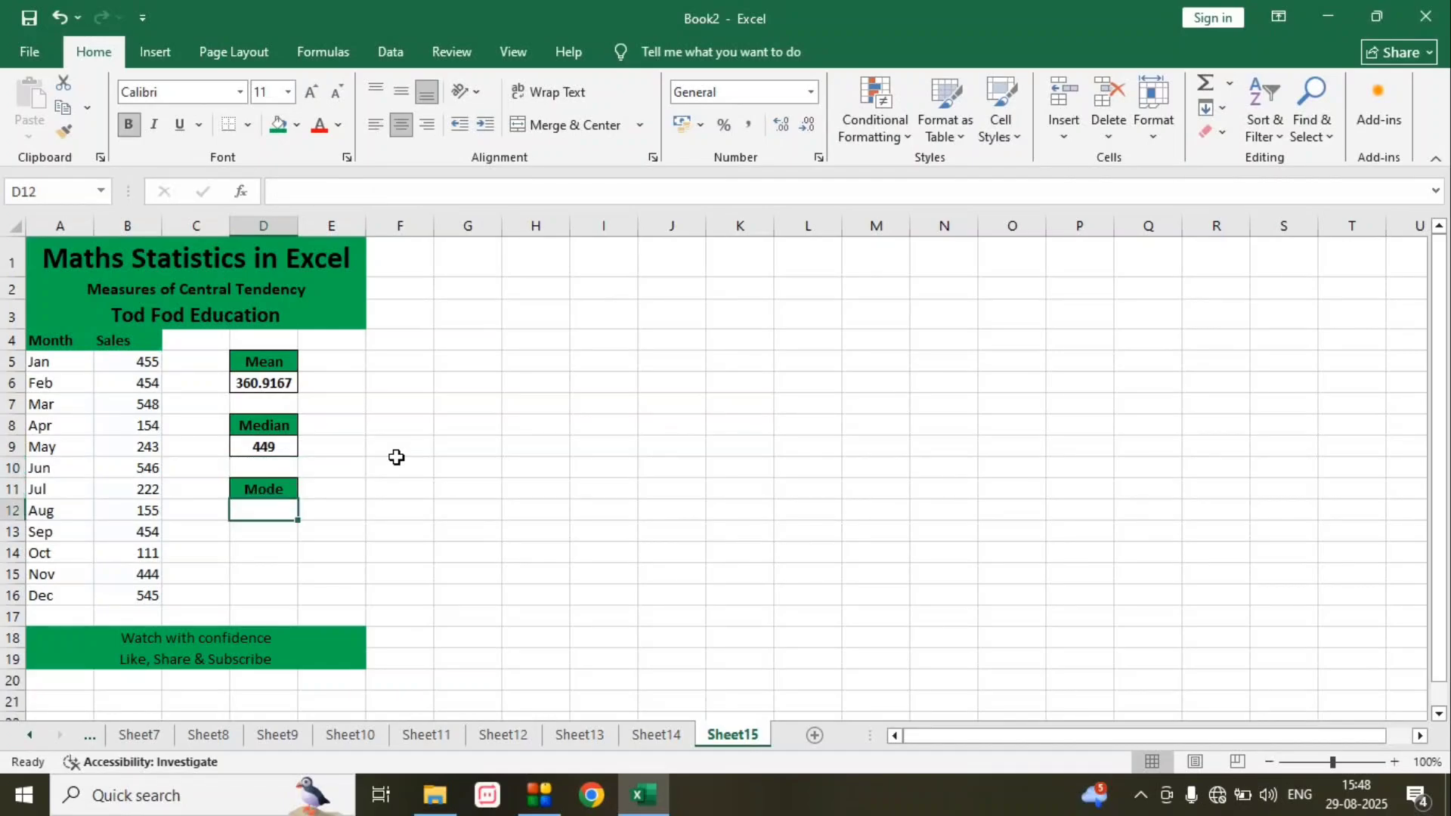
pyautogui.write('=mode')
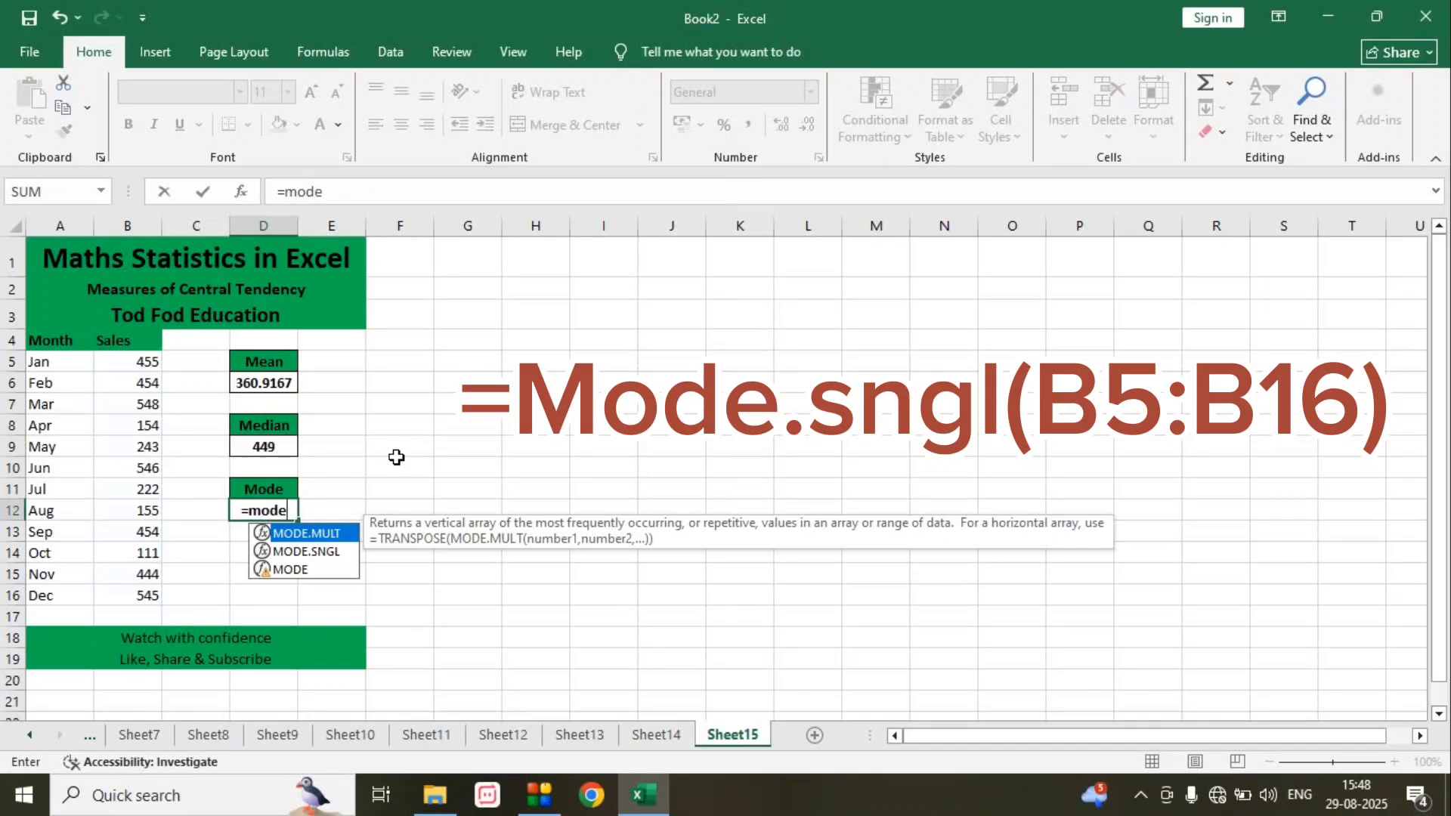
pyautogui.write('.s')
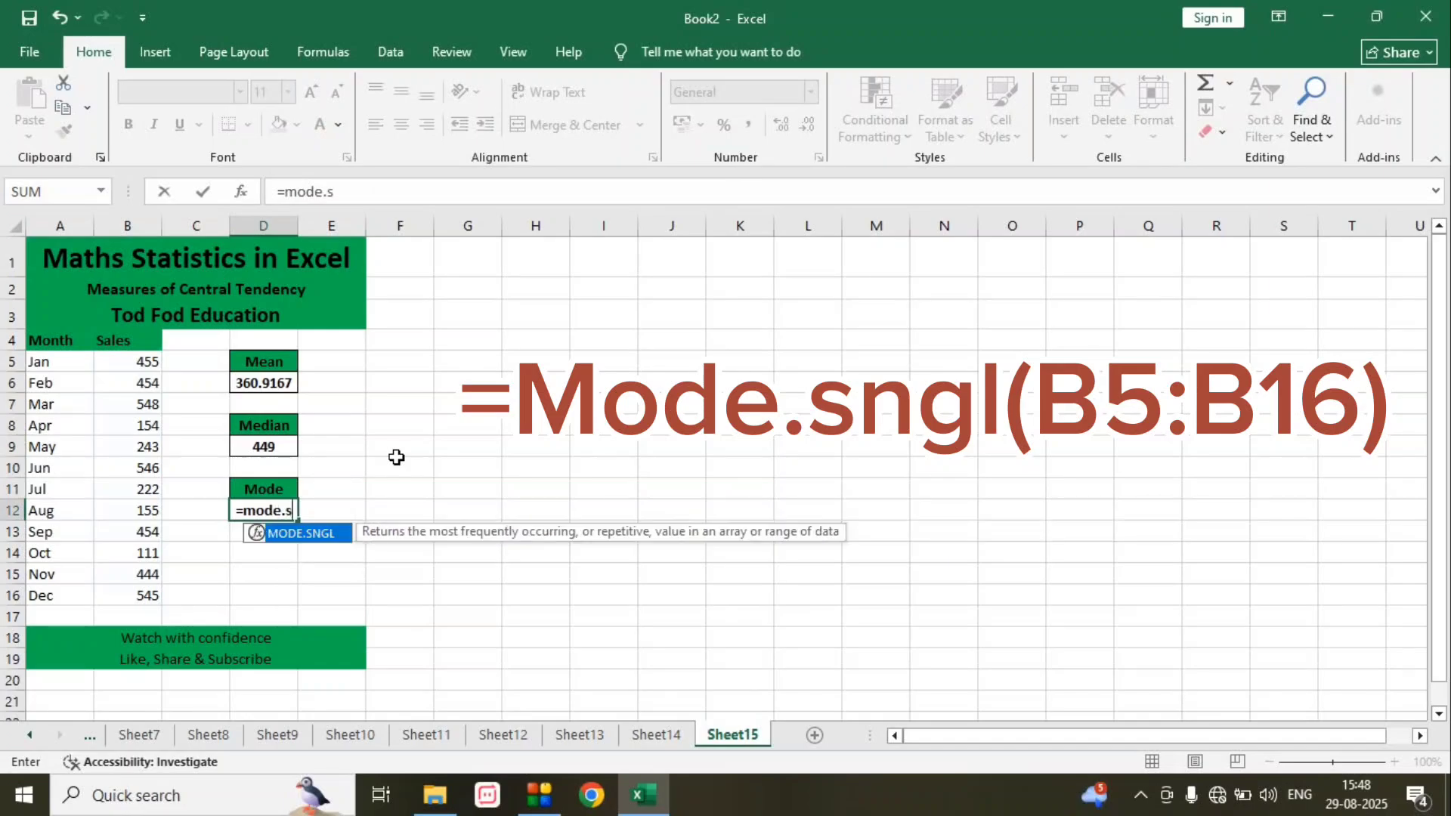
pyautogui.write('ngl(')
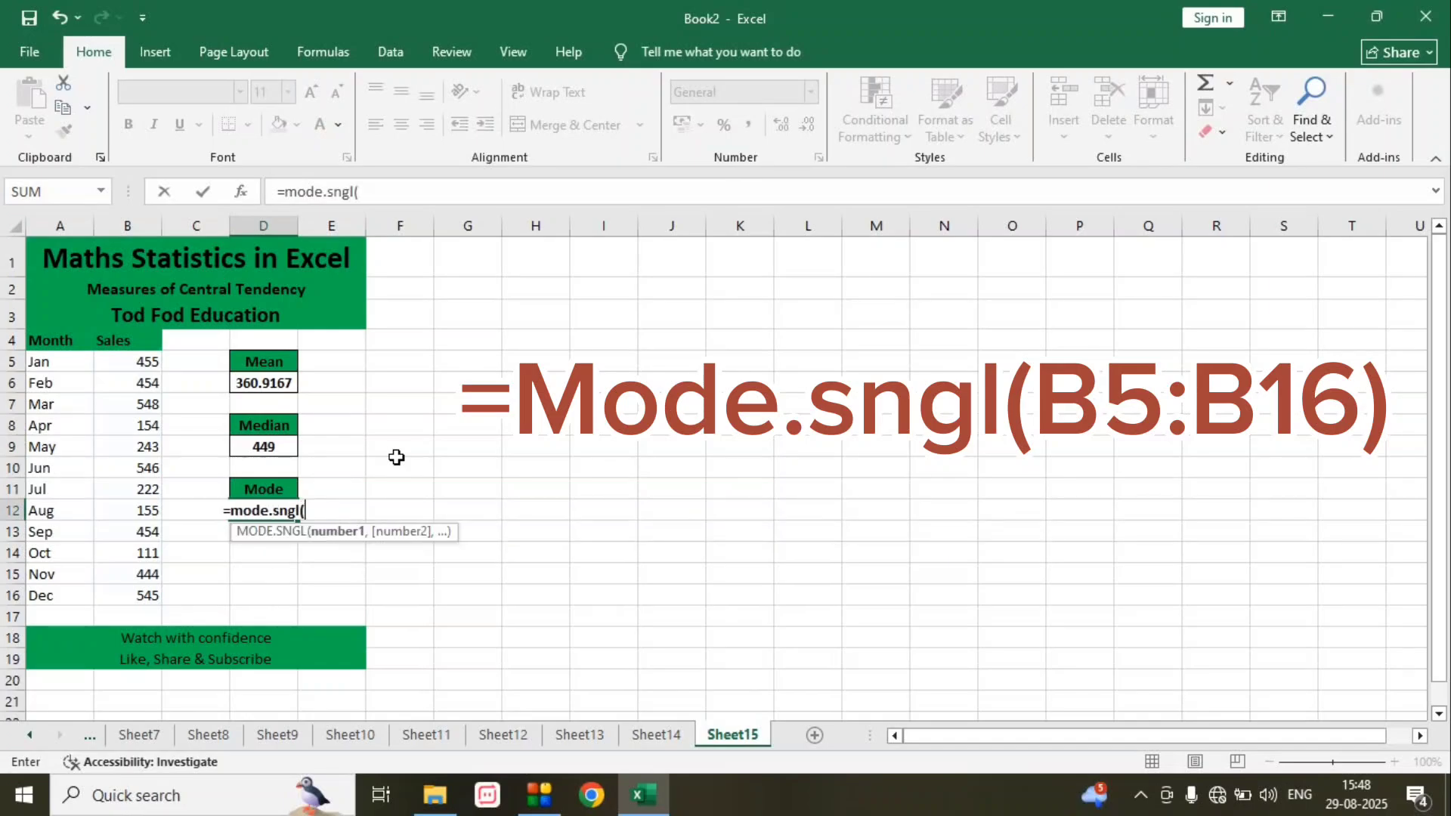
pyautogui.press('Left')
pyautogui.press('Left')
pyautogui.press('Up')
pyautogui.press('Up')
pyautogui.press('Up')
pyautogui.press('Up')
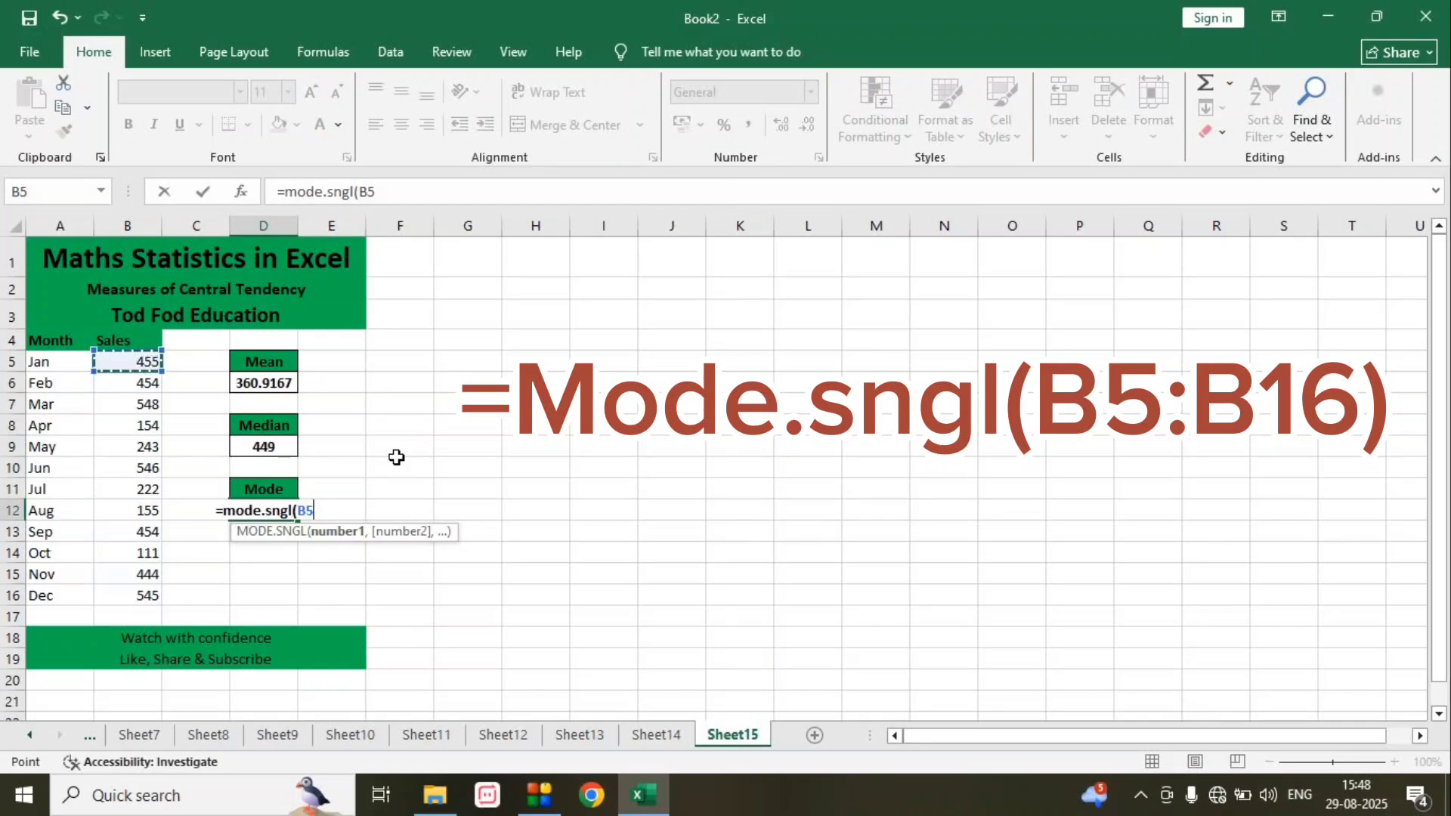
pyautogui.hotkey('shift', 'Down')
pyautogui.hotkey('shift', 'Down')
pyautogui.hotkey('shift', 'Down')
pyautogui.hotkey('shift', 'Down')
pyautogui.hotkey('shift', 'Down')
pyautogui.hotkey('shift', 'Down')
pyautogui.hotkey('shift', 'Down')
pyautogui.hotkey('shift', 'Down')
pyautogui.hotkey('shift', 'Down')
pyautogui.hotkey('shift', 'Down')
pyautogui.hotkey('shift', 'Down')
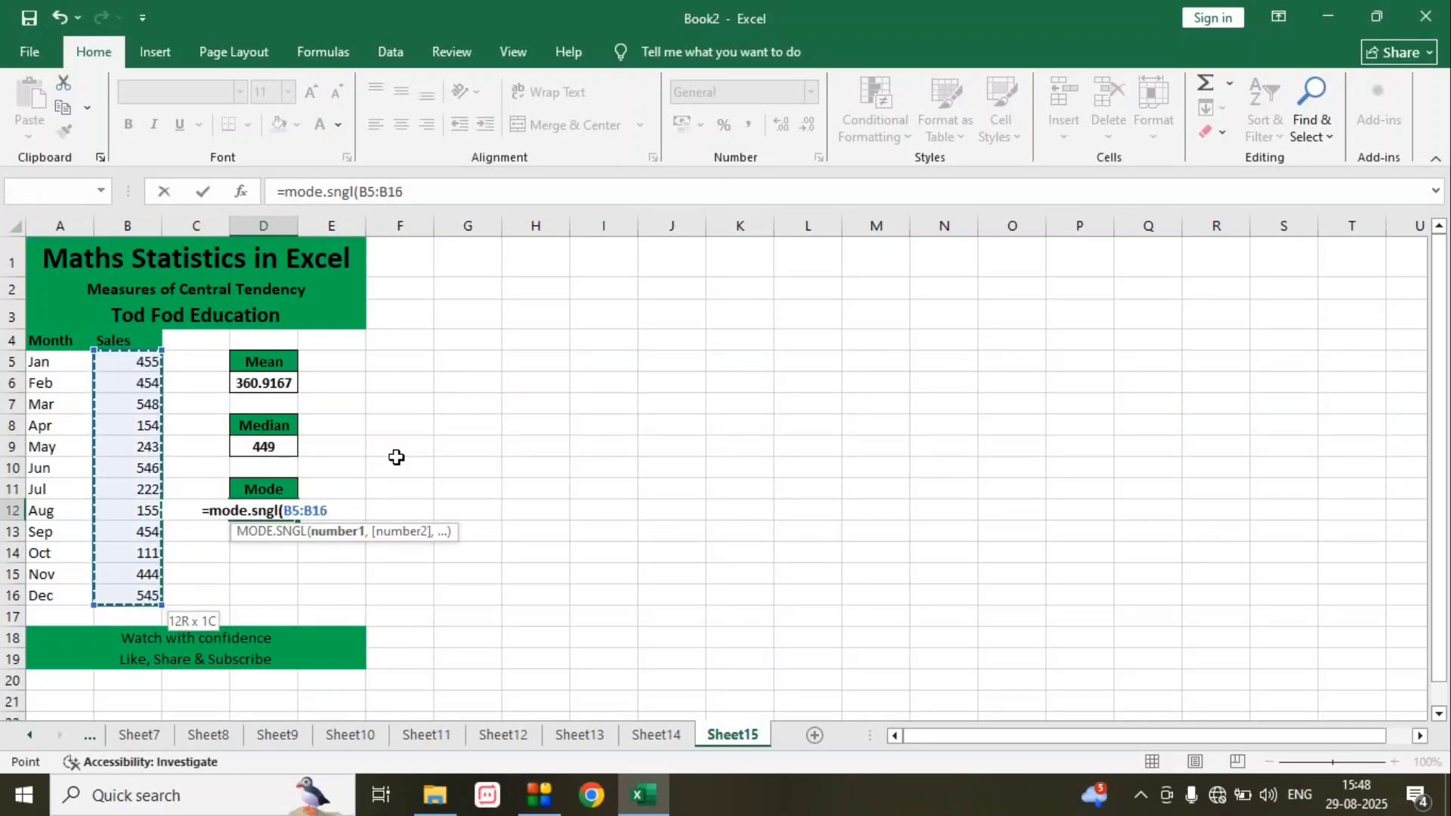
pyautogui.write(')')
pyautogui.press('Return')
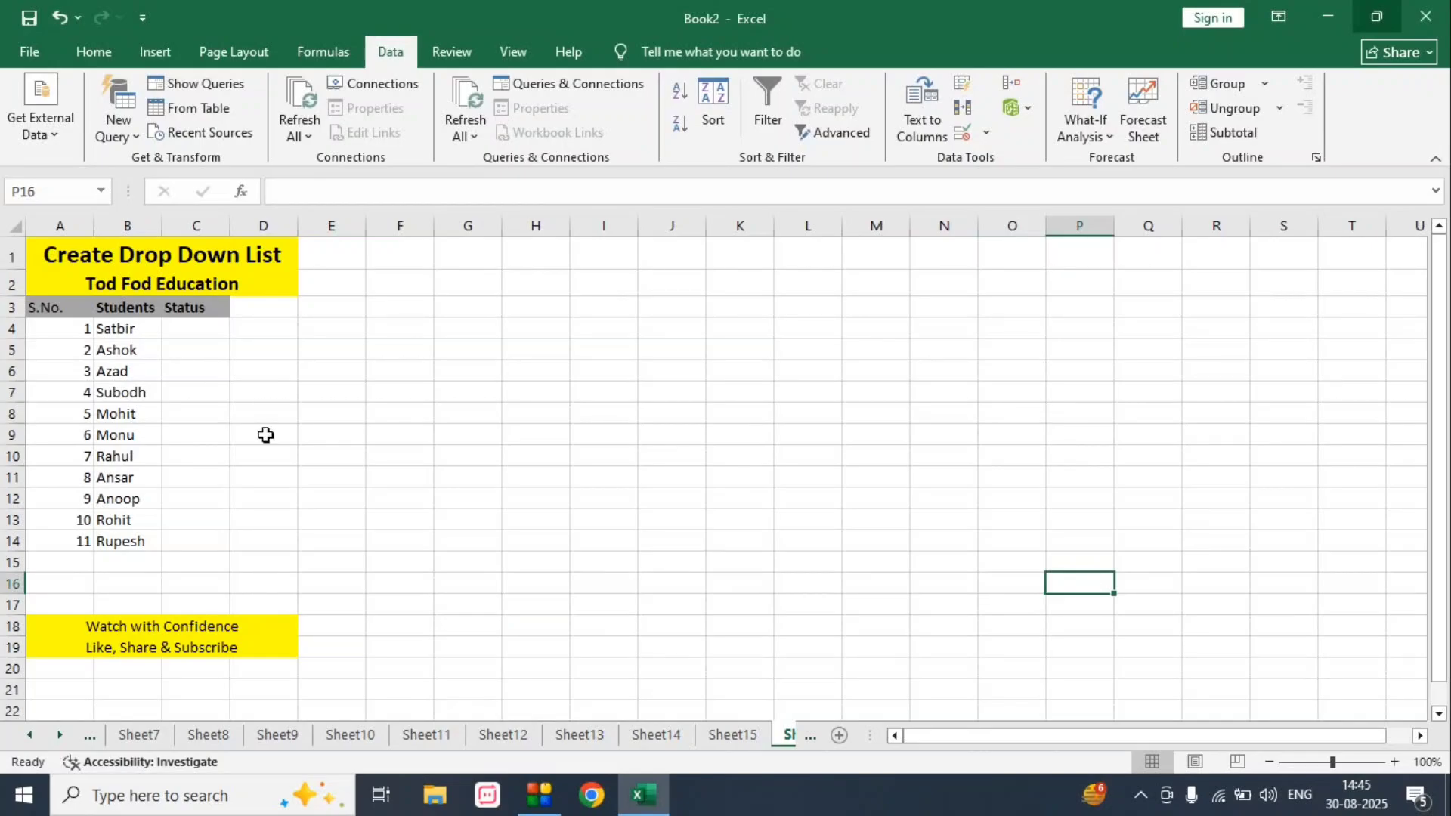
# - Enter Pass in C4 and Fail in C5 as the first two students' statuses
pyautogui.click(195, 324)
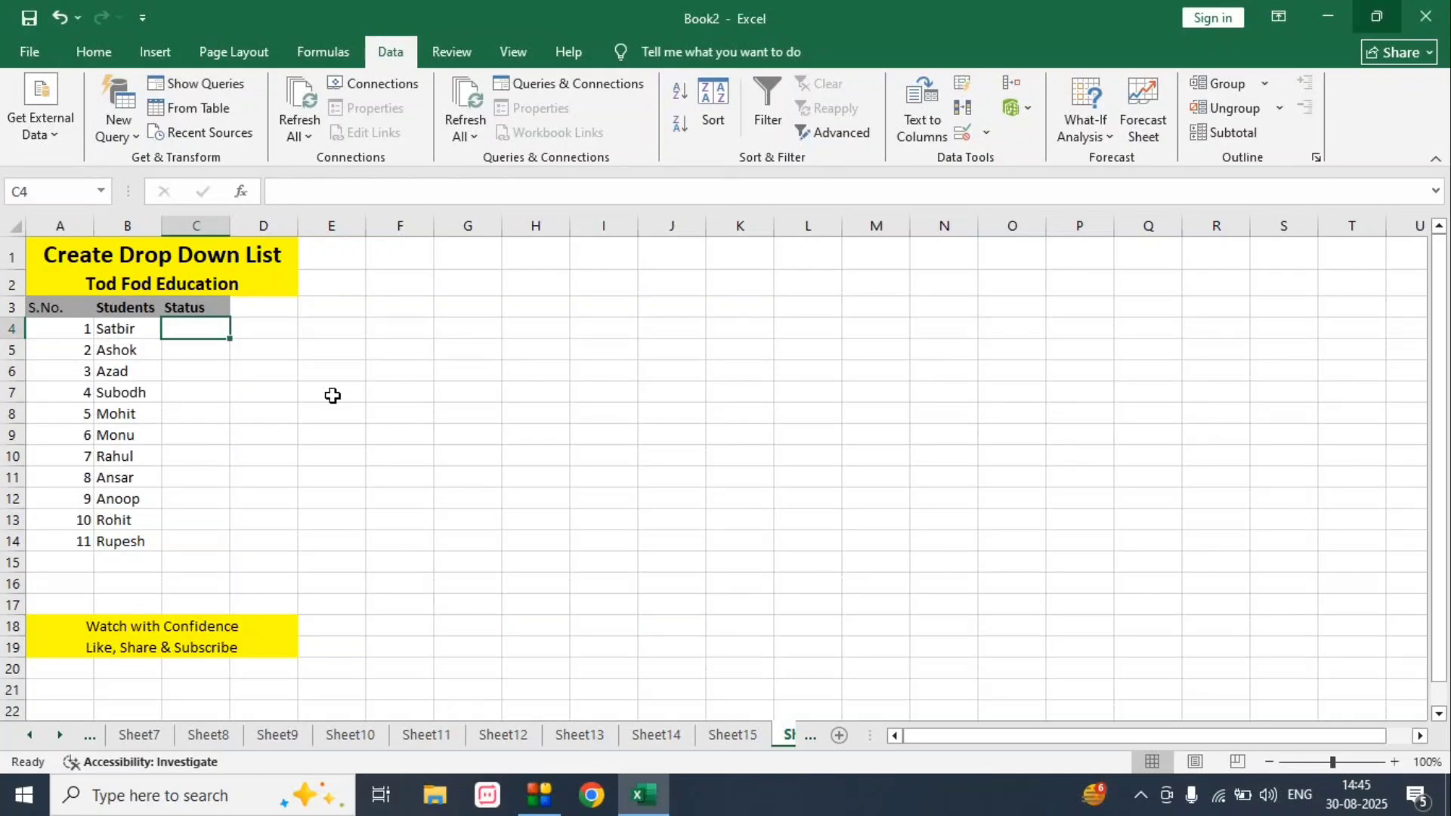
pyautogui.write('Pass')
pyautogui.press('Return')
pyautogui.write('Fail')
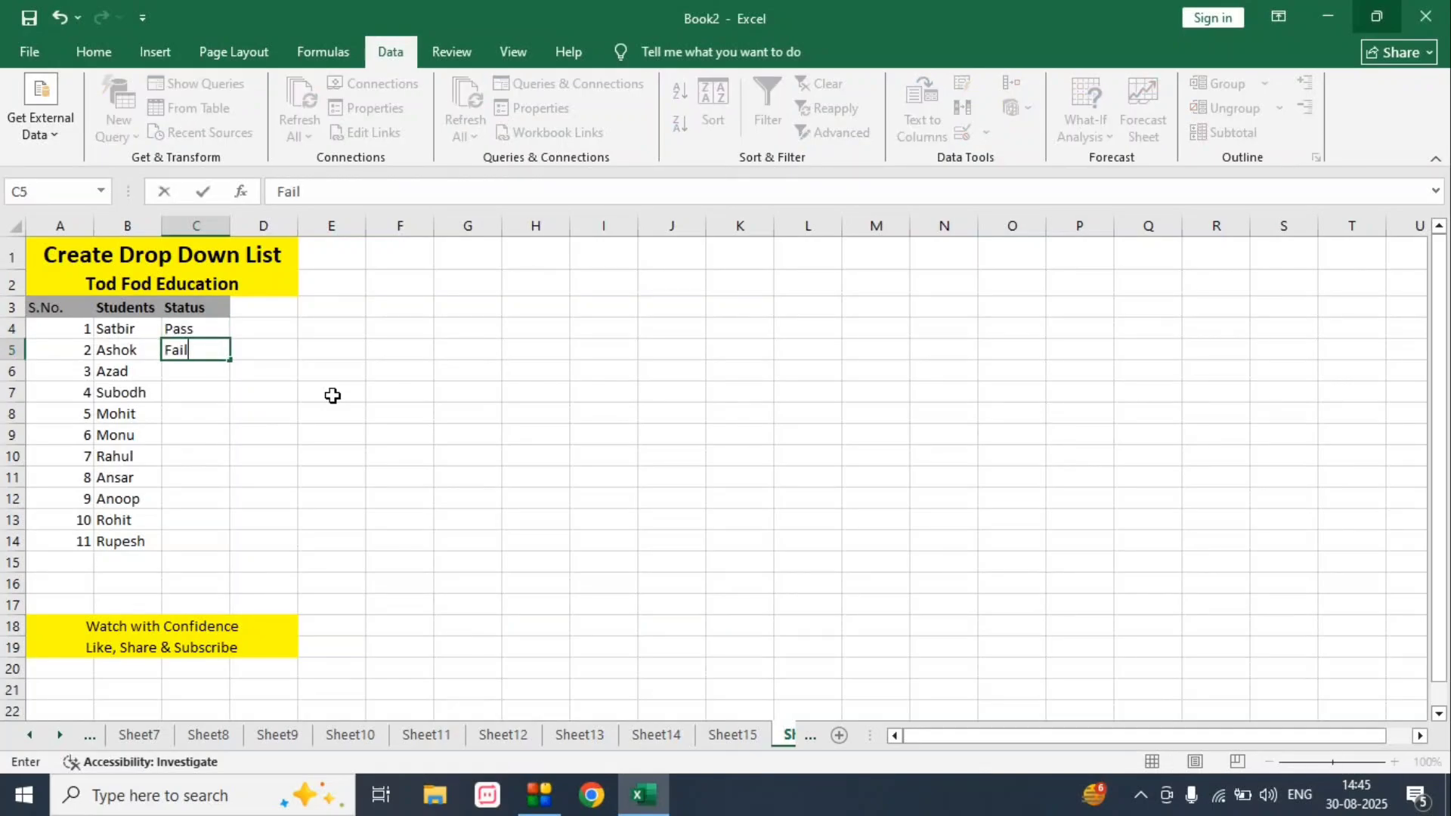
pyautogui.press('Return')
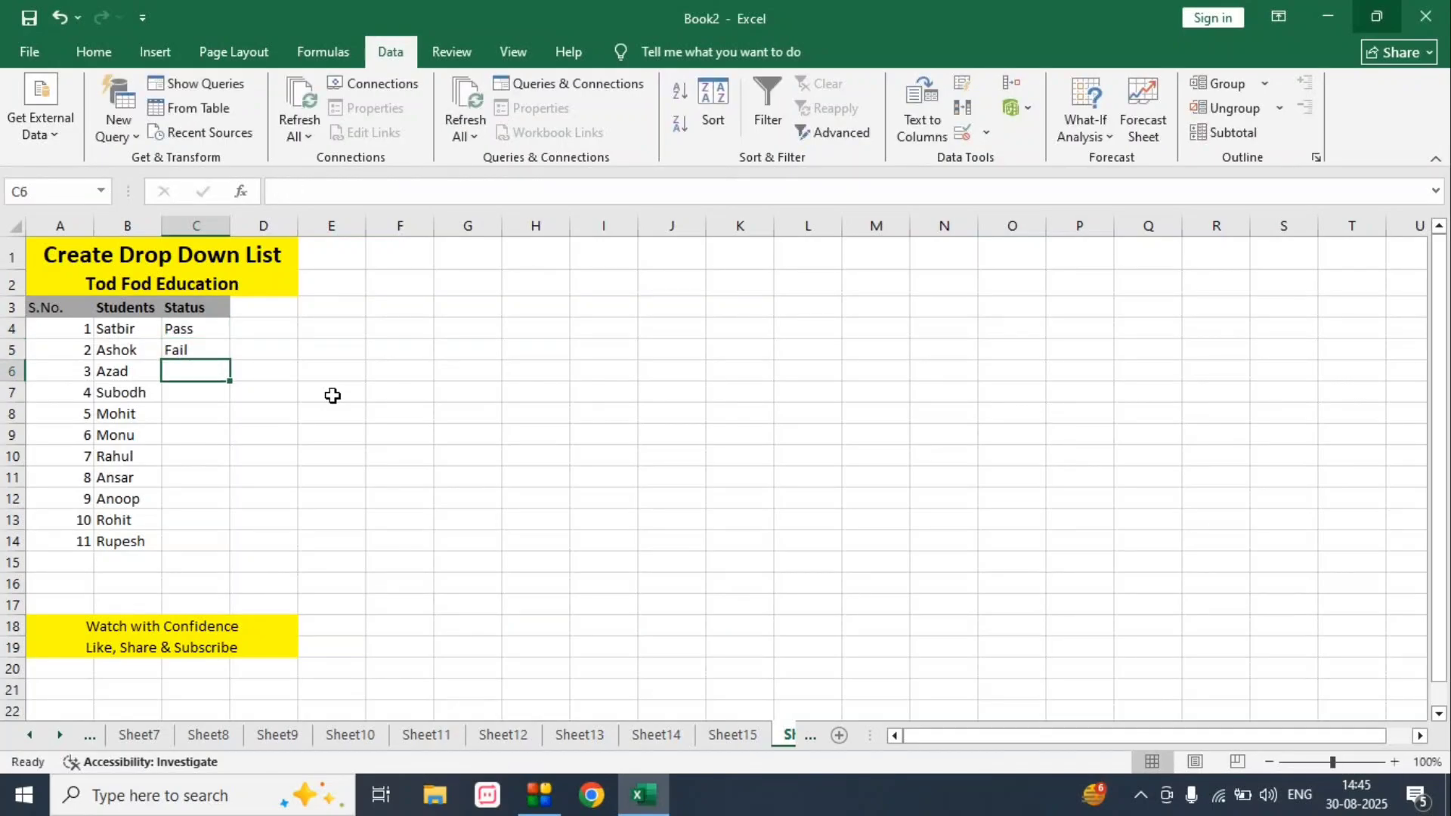
# - Clear the manually entered statuses from cells C4:C5
pyautogui.press('Up')
pyautogui.press('Up')
pyautogui.hotkey('shift', 'Down')
pyautogui.press('Delete')
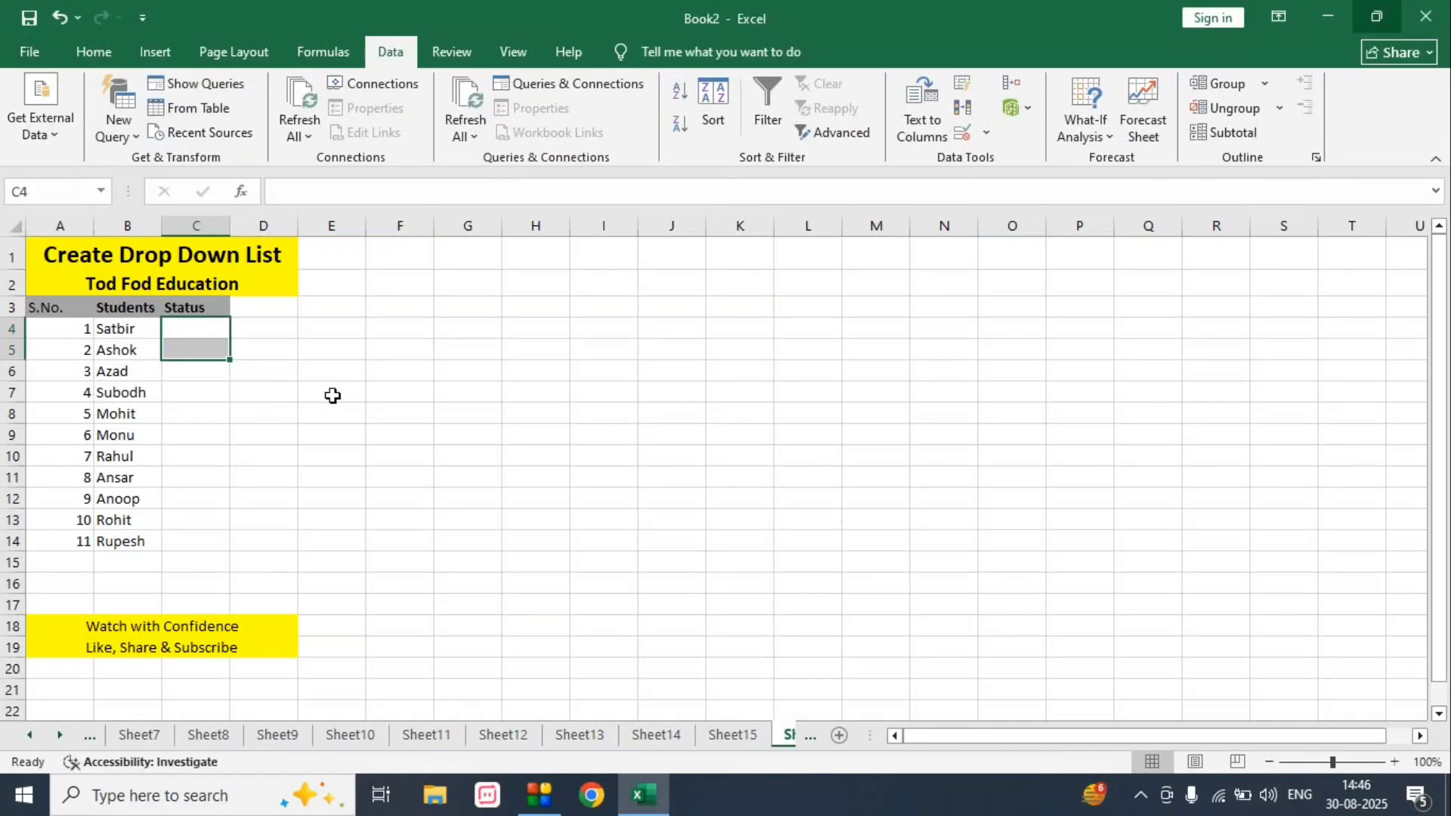
# - Add List data validation with the source "Pass, Fail" to the Status cells C4:C14
pyautogui.hotkey('shift', 'Down')
pyautogui.hotkey('shift', 'Down')
pyautogui.hotkey('shift', 'Down')
pyautogui.hotkey('shift', 'Down')
pyautogui.hotkey('shift', 'Down')
pyautogui.hotkey('shift', 'Down')
pyautogui.hotkey('shift', 'Down')
pyautogui.hotkey('shift', 'Down')
pyautogui.hotkey('shift', 'Down')
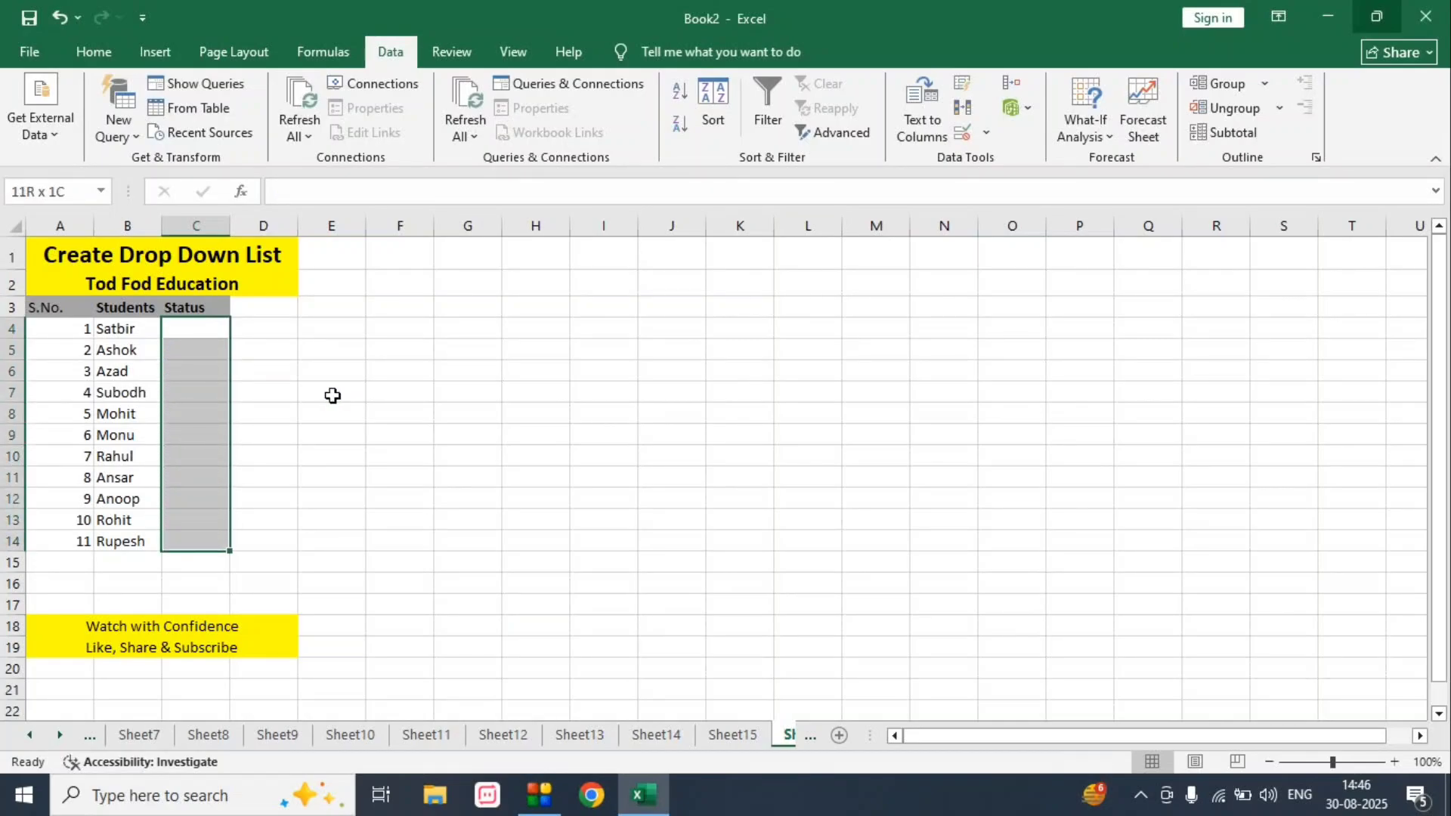
pyautogui.hotkey('alt', 'a')
pyautogui.press('v')
pyautogui.press('v')
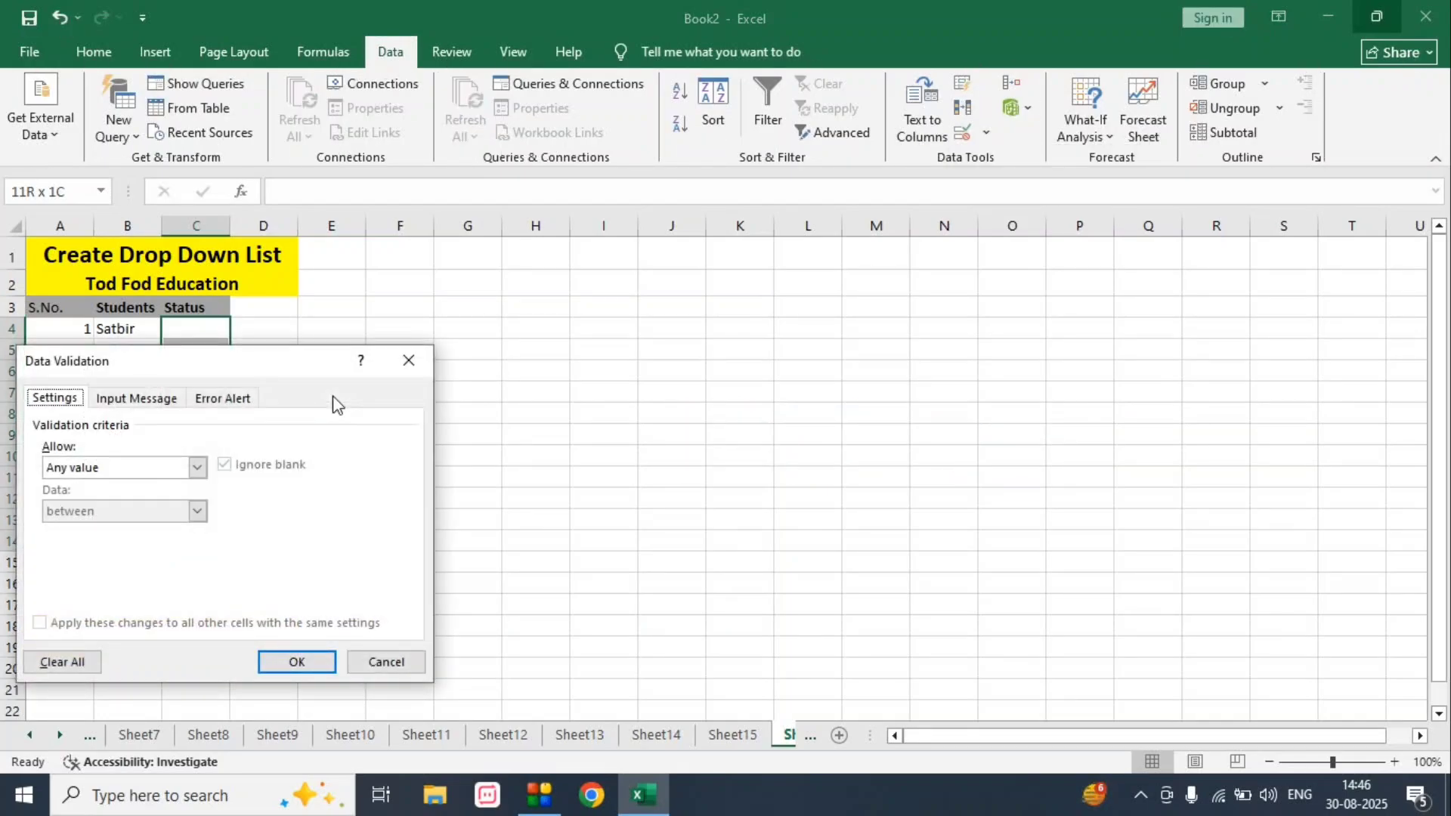
pyautogui.click(97, 470)
pyautogui.click(73, 529)
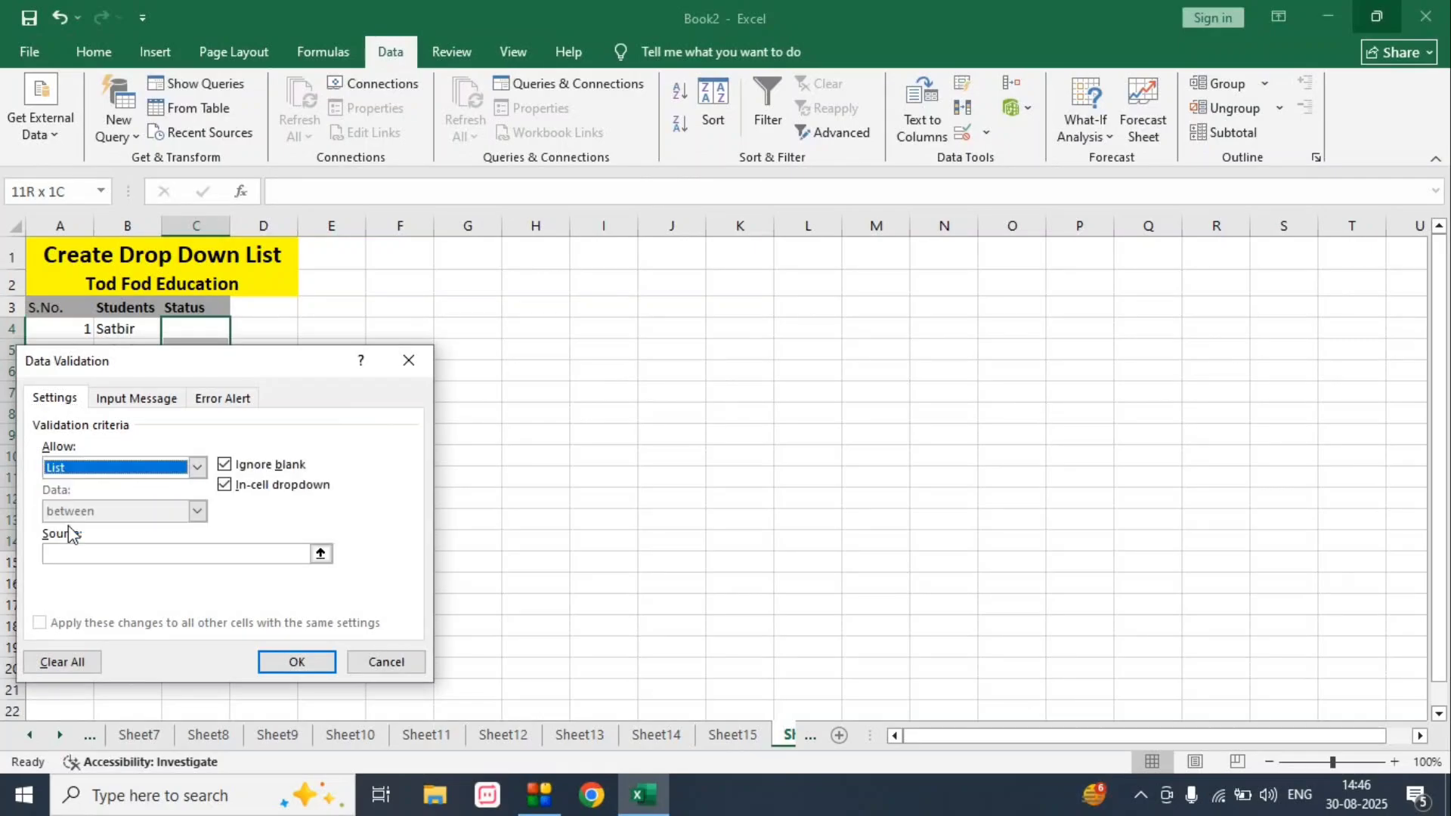
pyautogui.click(82, 553)
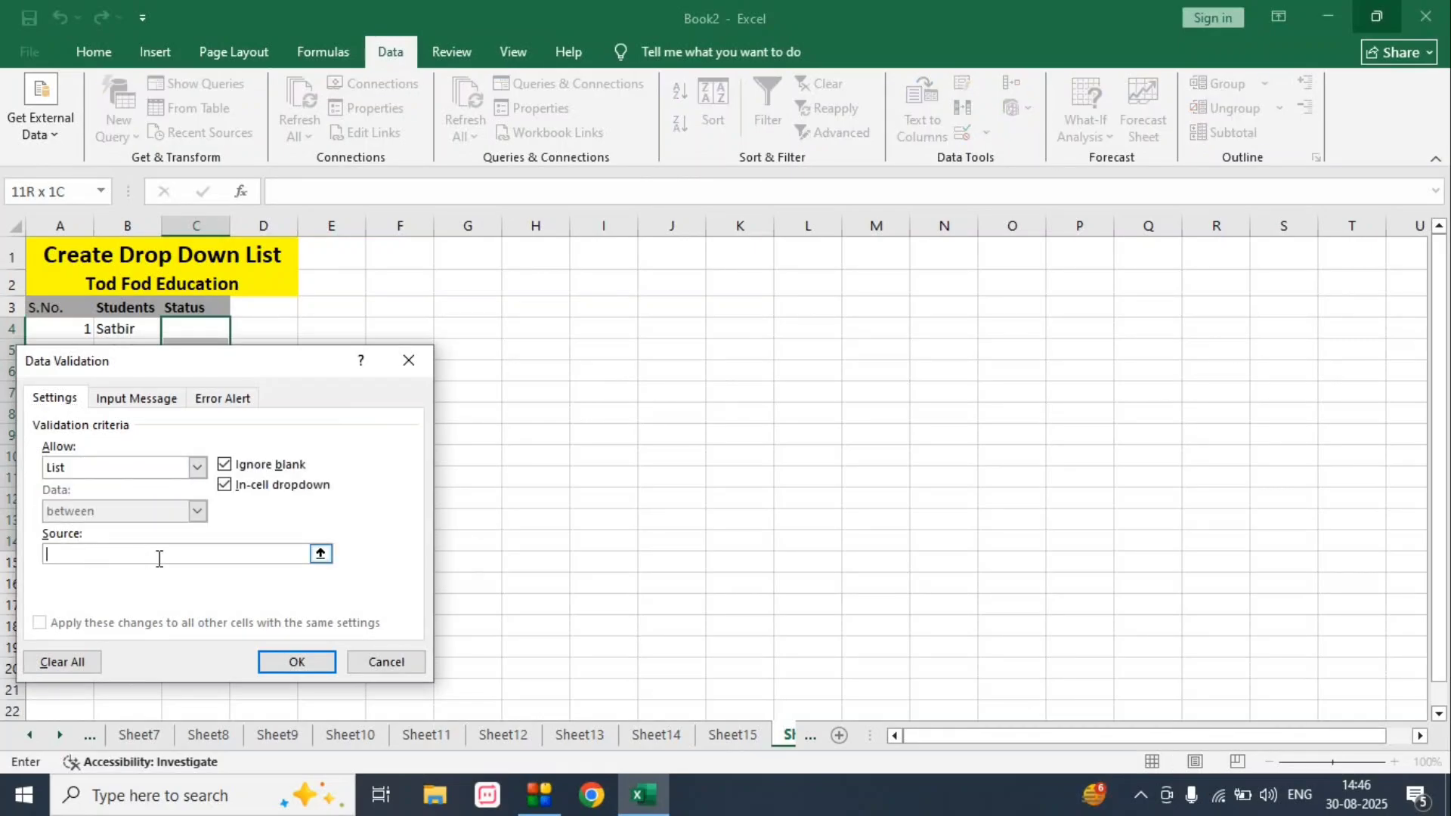
pyautogui.write('Pass, Fail')
pyautogui.click(270, 662)
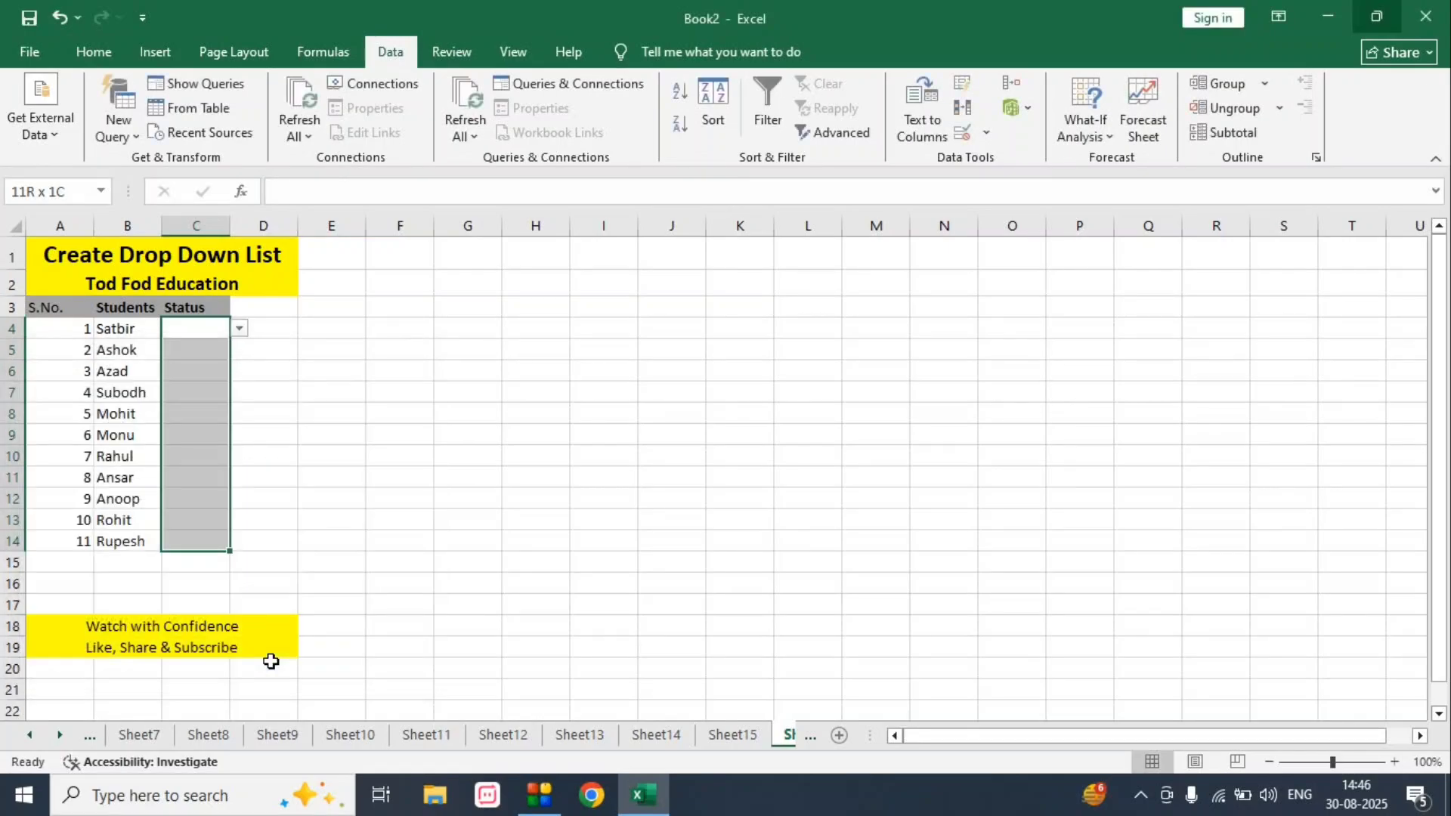
# - Set the first student's status in C4 to Pass using the cell's drop-down list
pyautogui.click(330, 456)
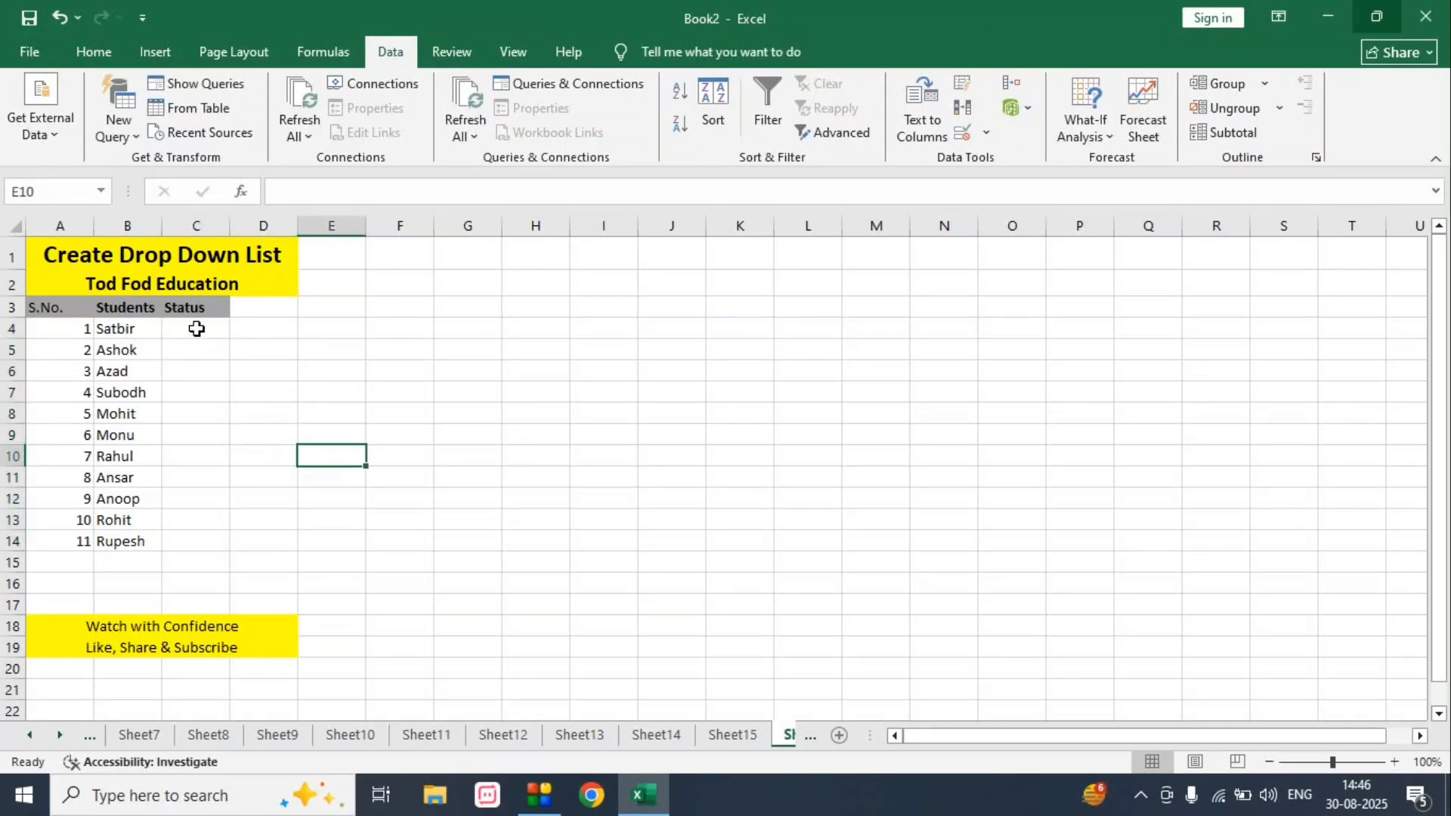
pyautogui.click(197, 328)
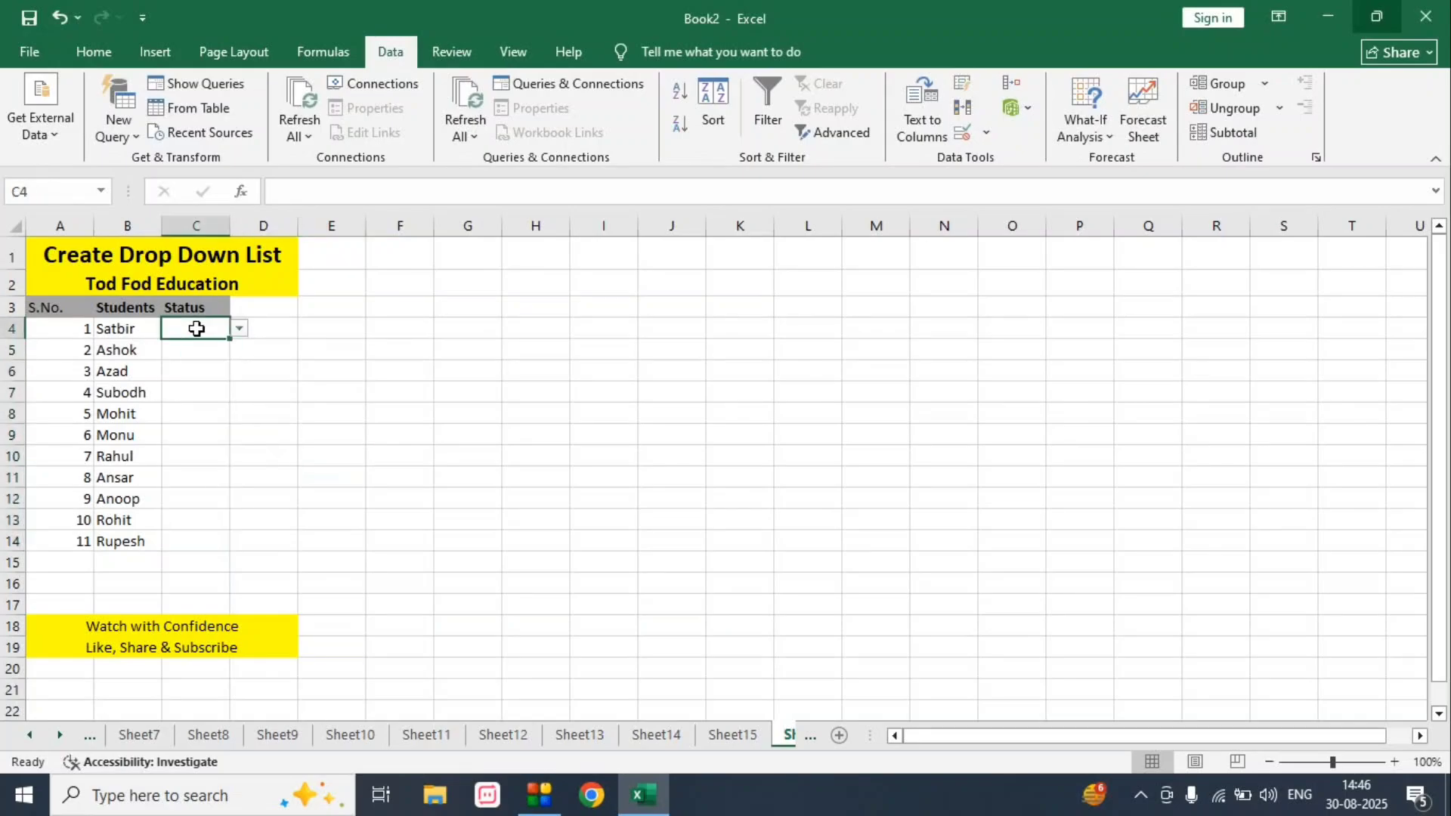
pyautogui.click(240, 331)
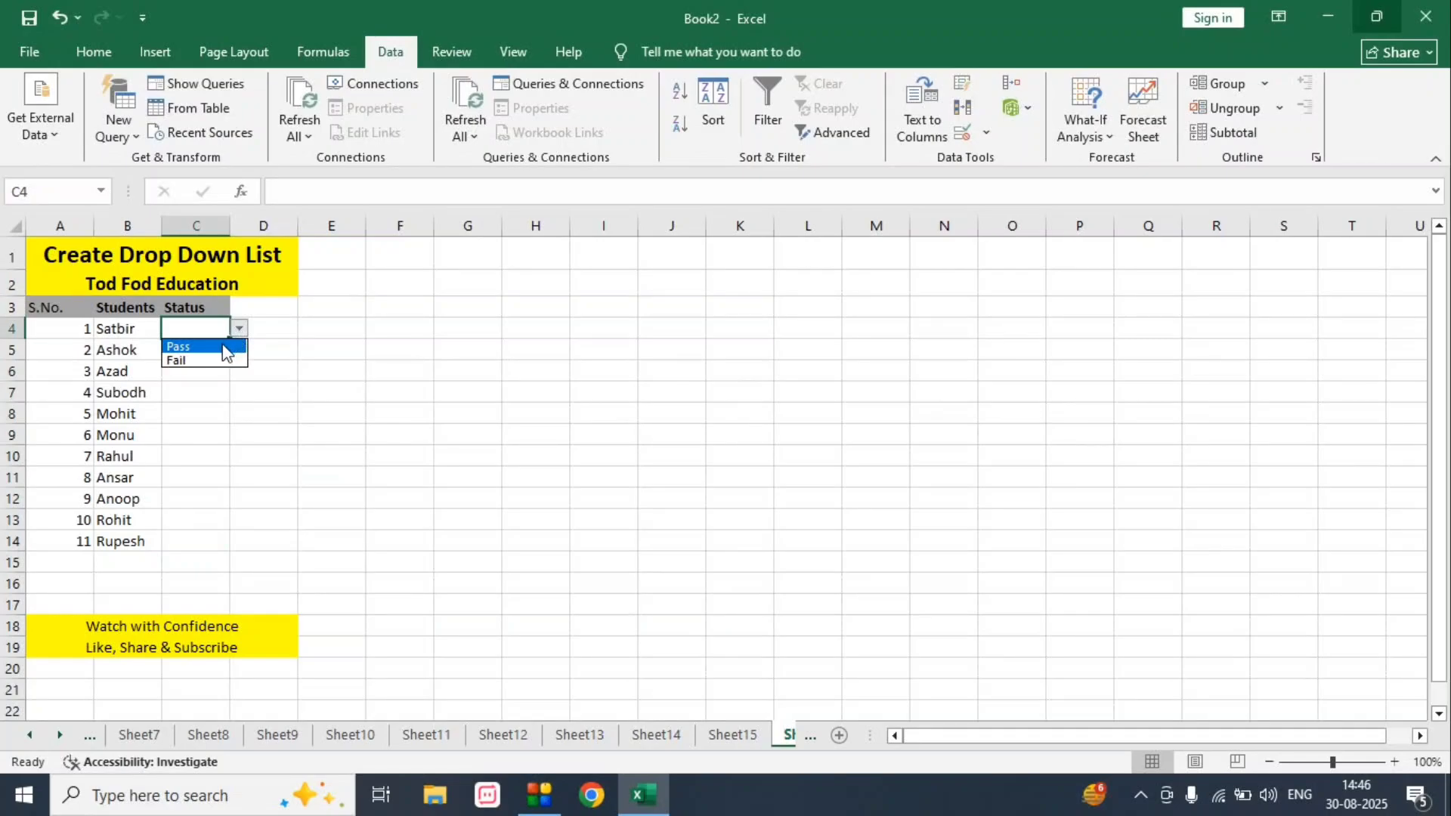
pyautogui.click(224, 347)
# - Choose Fail in C5 and Pass in C6 from the Status drop-down lists
pyautogui.click(210, 349)
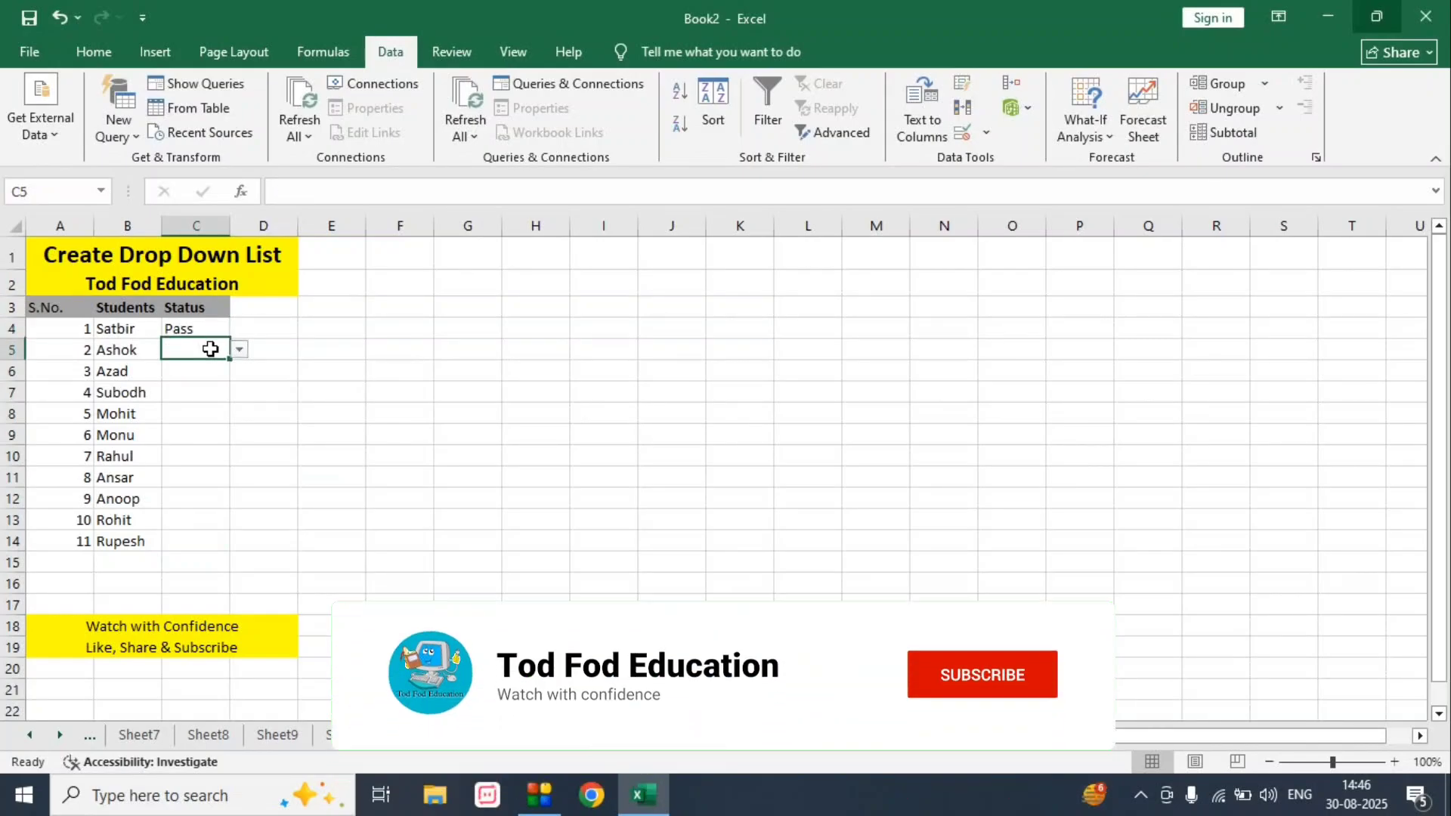
pyautogui.click(238, 350)
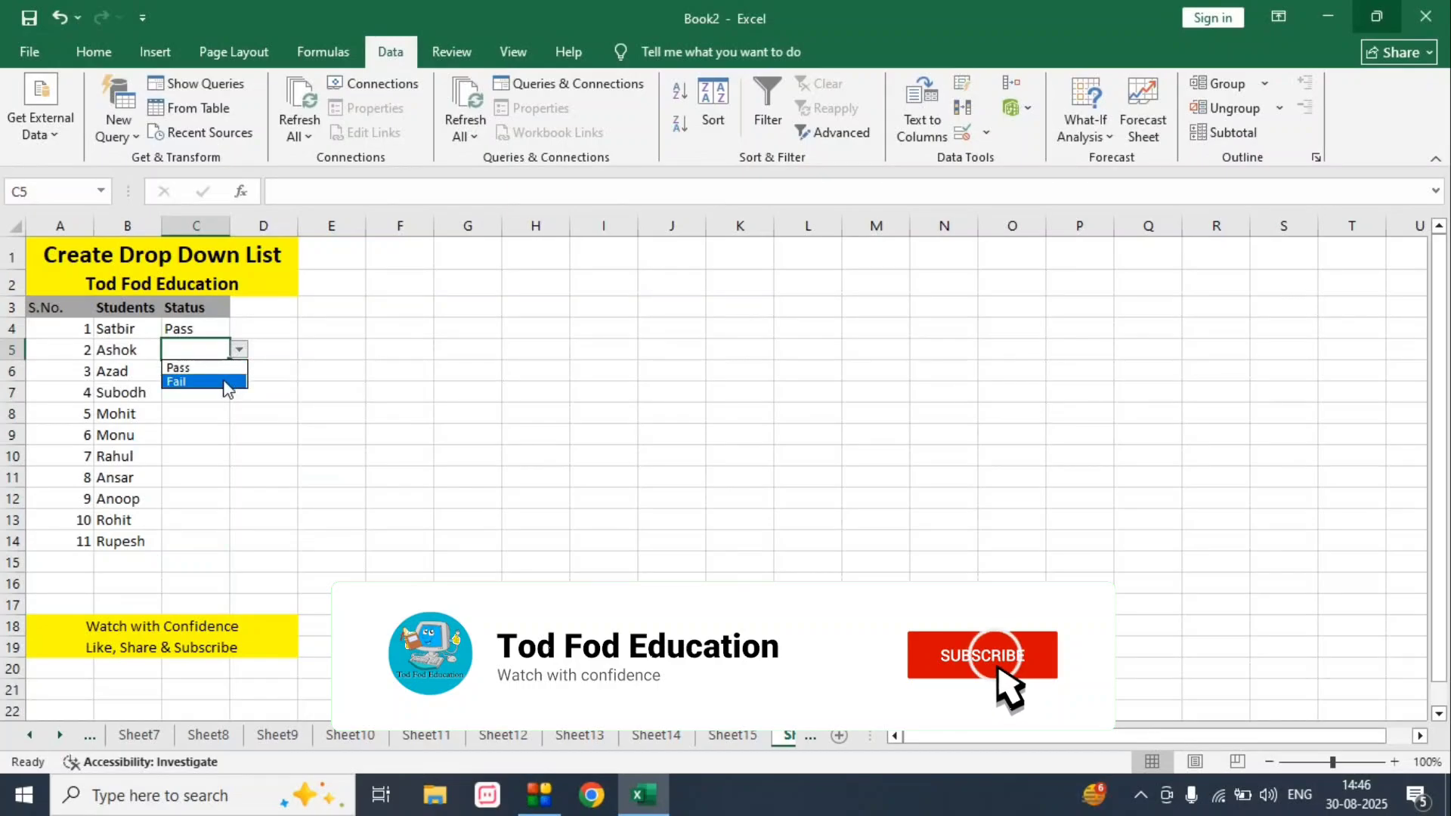
pyautogui.click(223, 380)
pyautogui.click(223, 380)
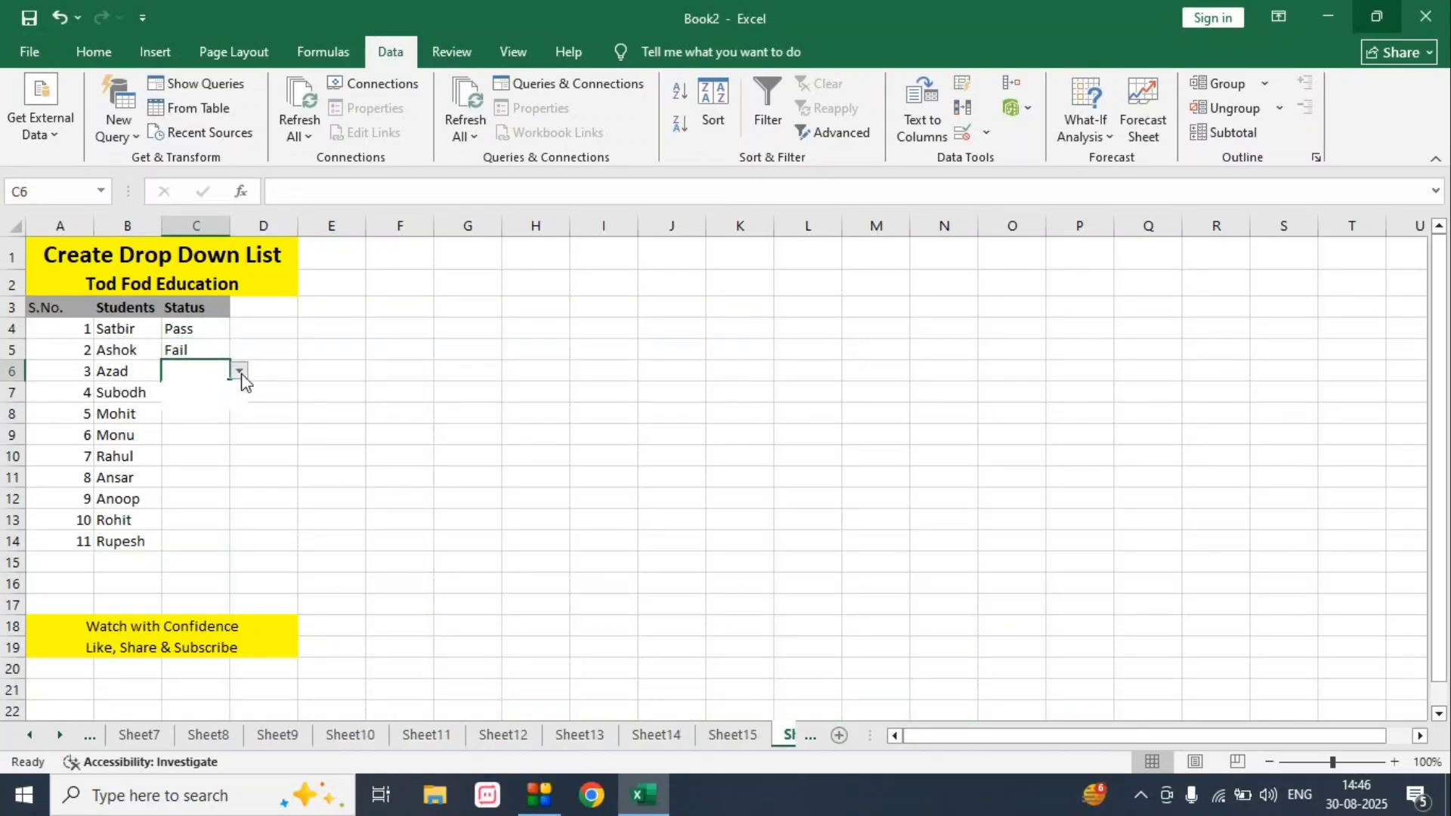
pyautogui.click(239, 371)
pyautogui.click(219, 391)
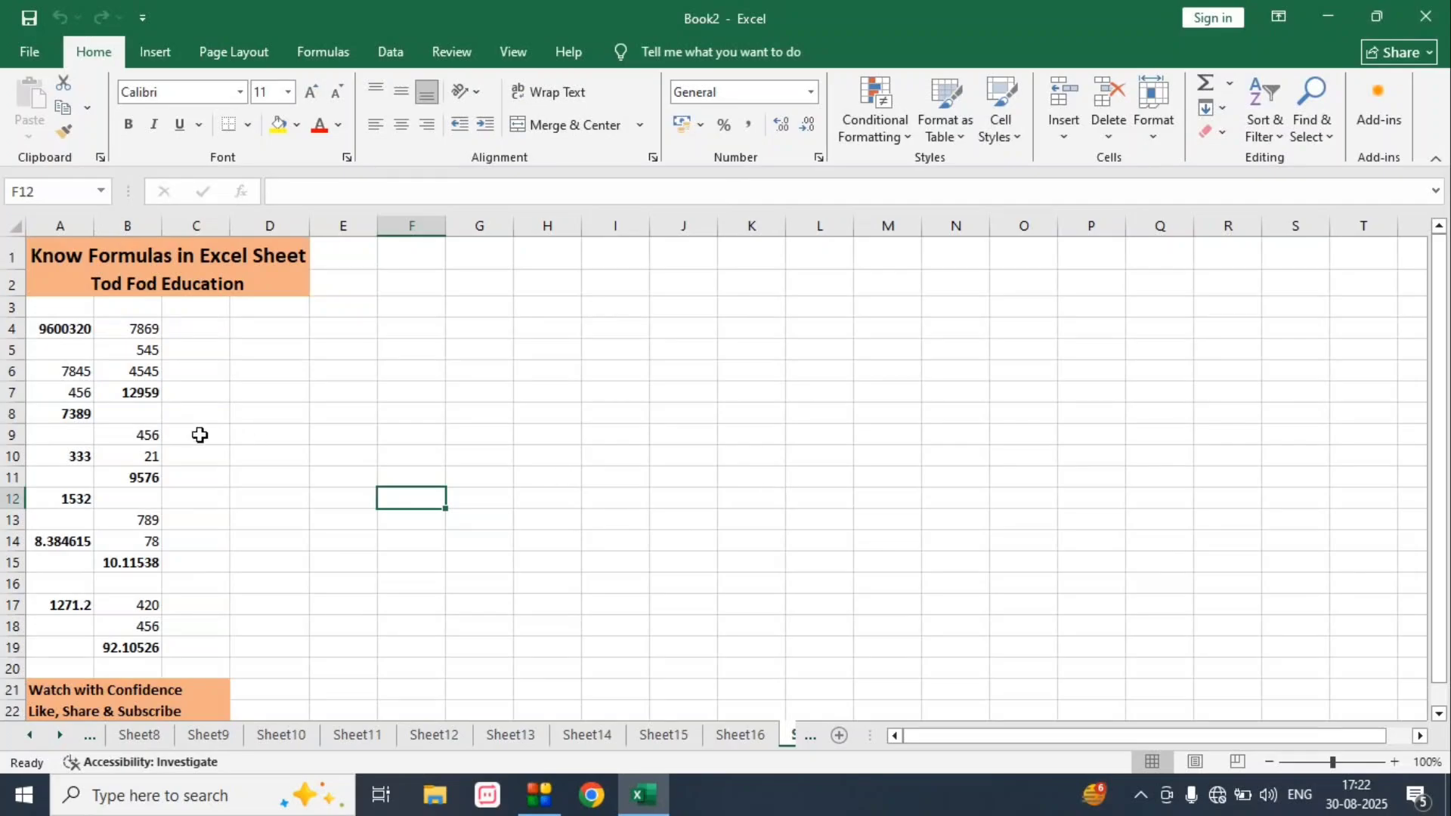
# - Inspect the formula in cell B7, and show all formulas on the Know Formulas sheet before switching back to their results
pyautogui.click(140, 393)
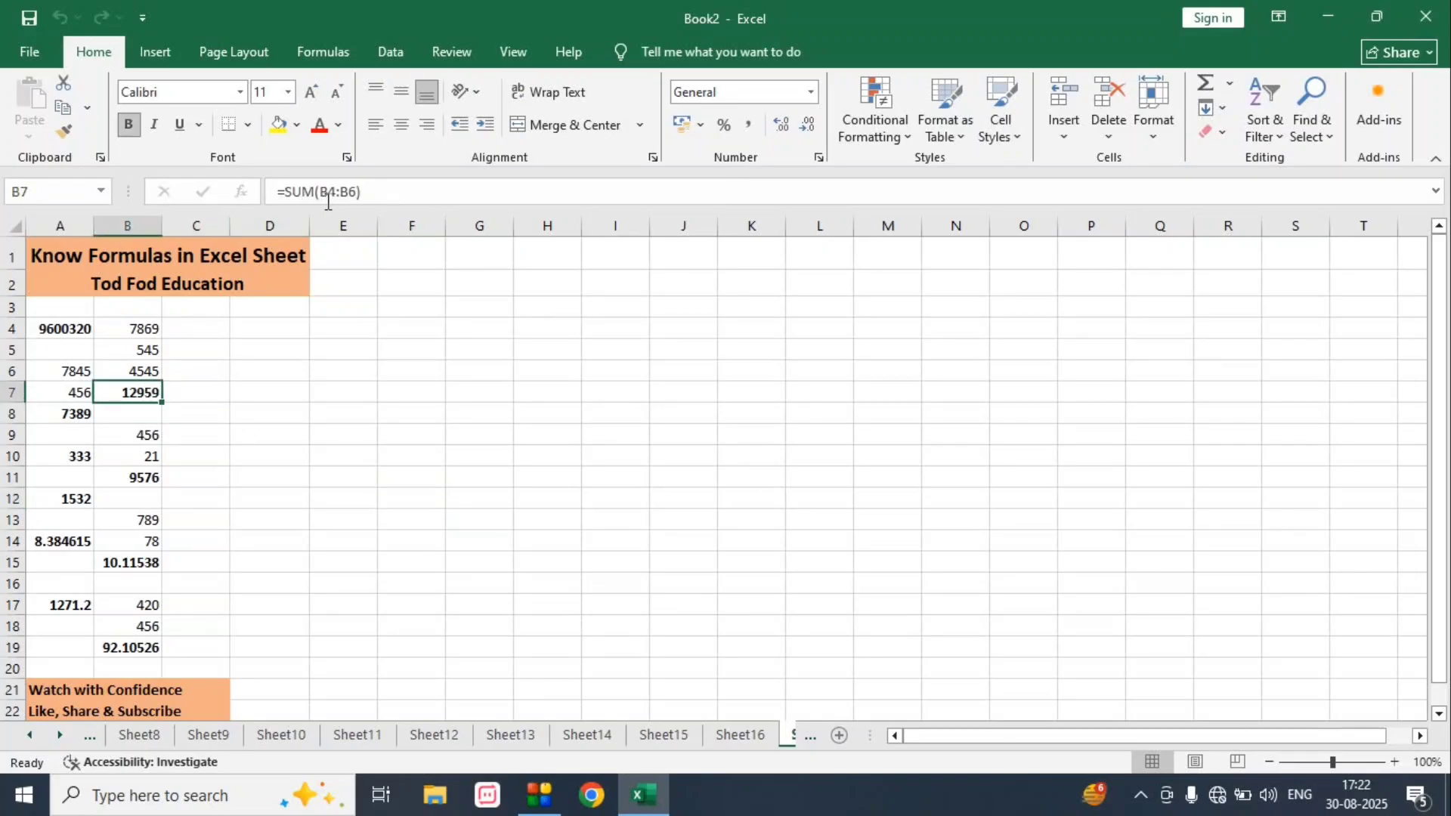
pyautogui.click(249, 477)
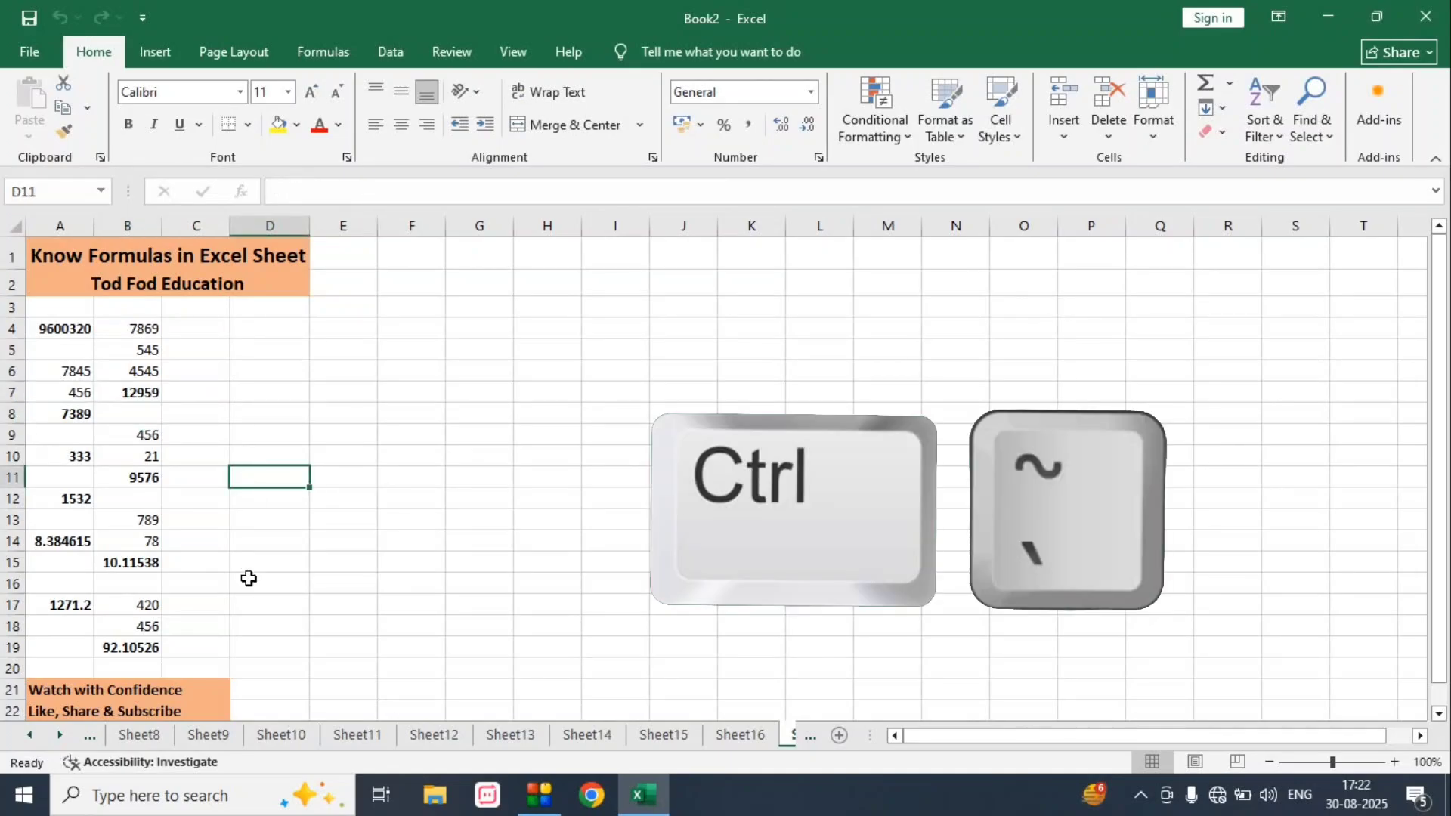
pyautogui.hotkey('ctrl', '`')
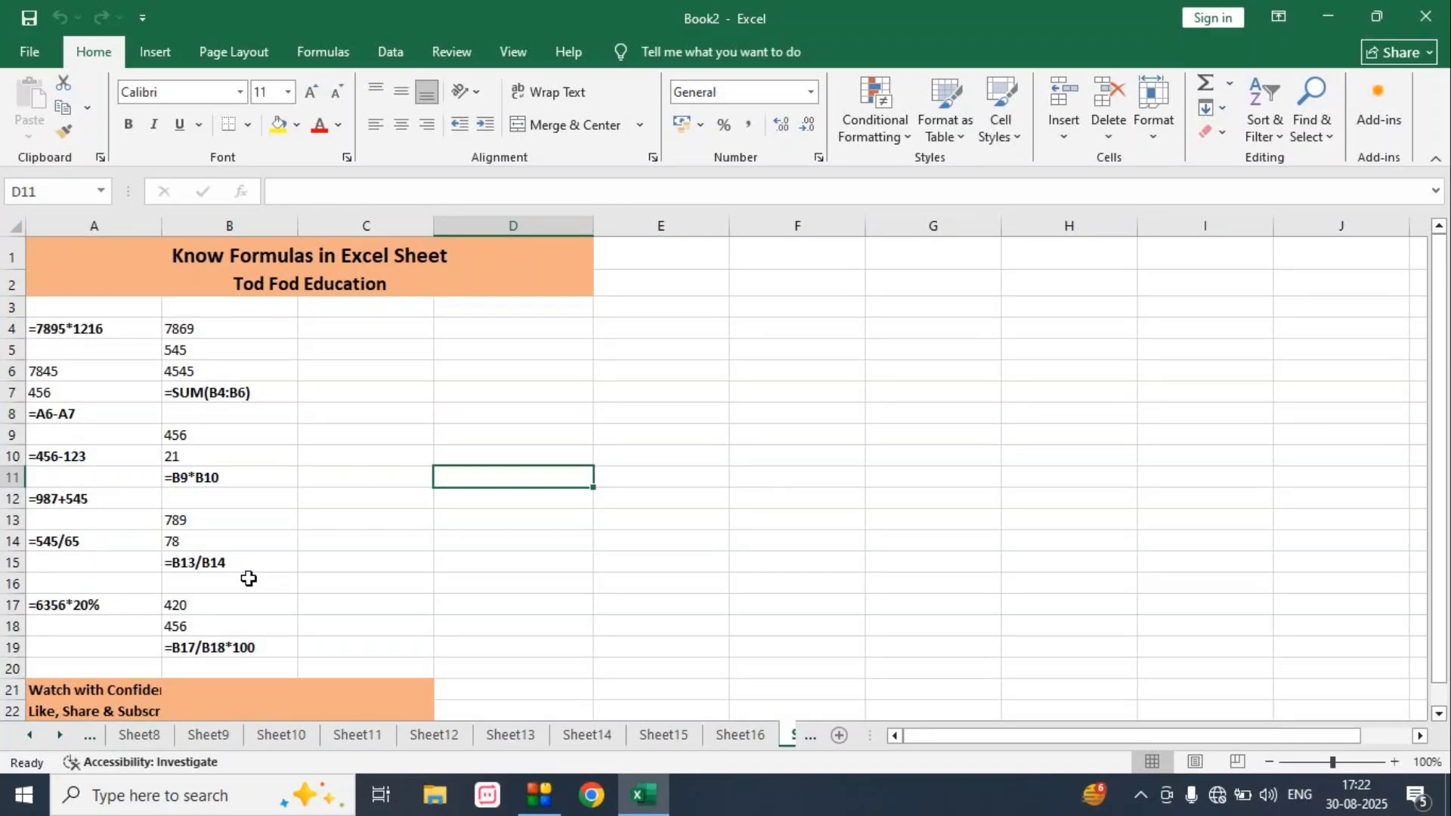
pyautogui.hotkey('ctrl', '`')
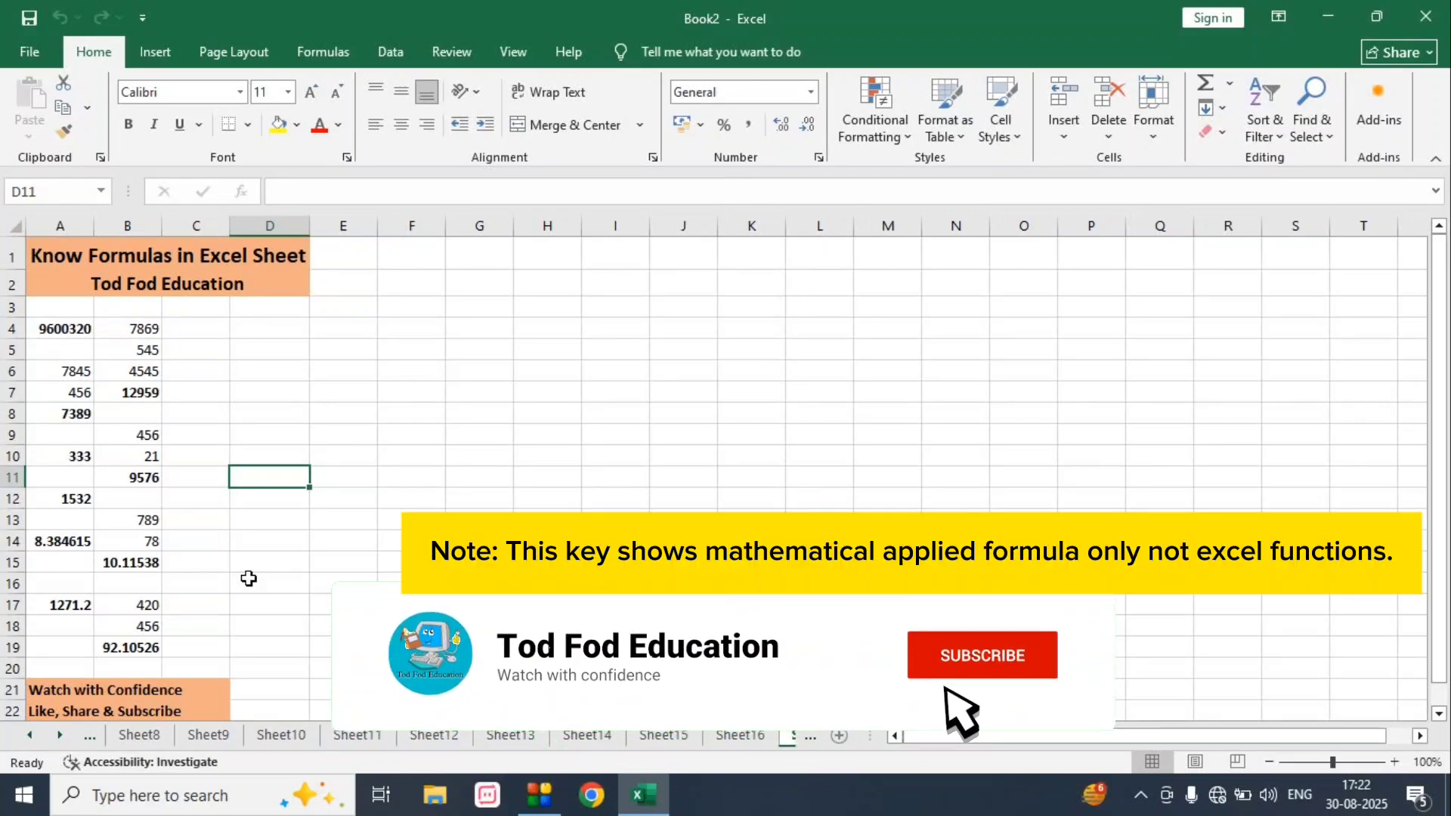